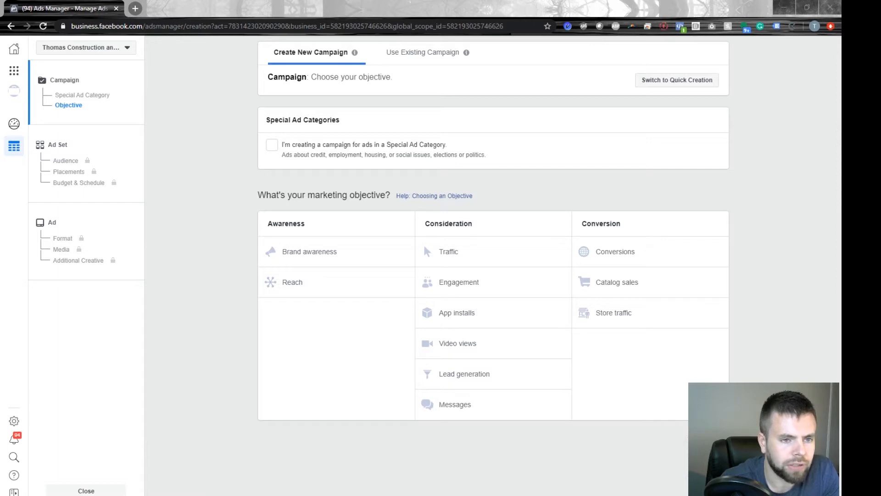
left_click(83, 95)
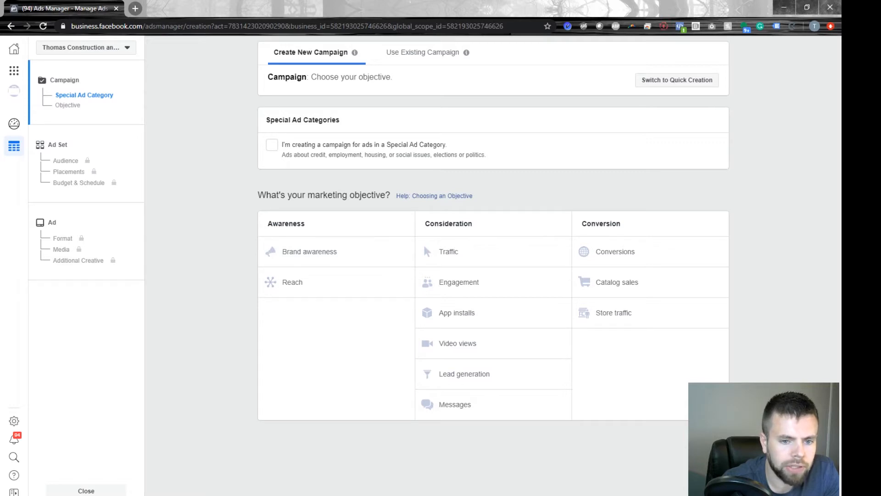
double_click(286, 223)
left_click_drag(425, 224, 473, 224)
left_click(492, 224)
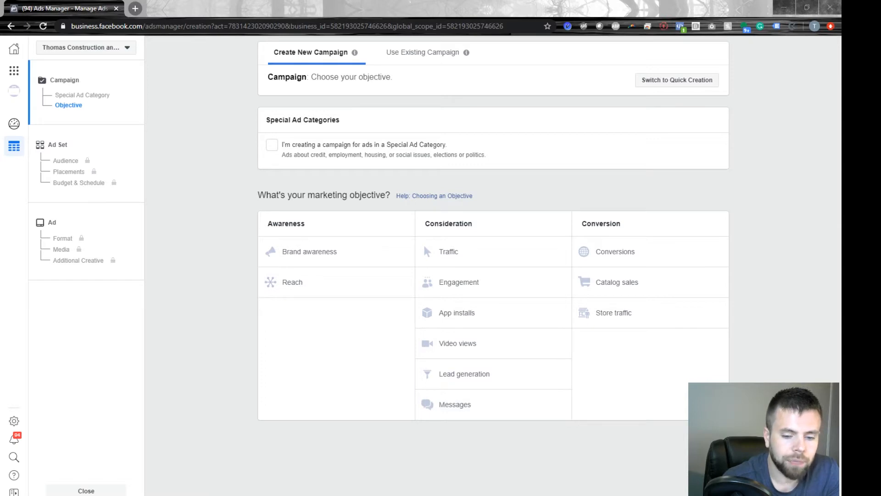
mouse_move(134, 495)
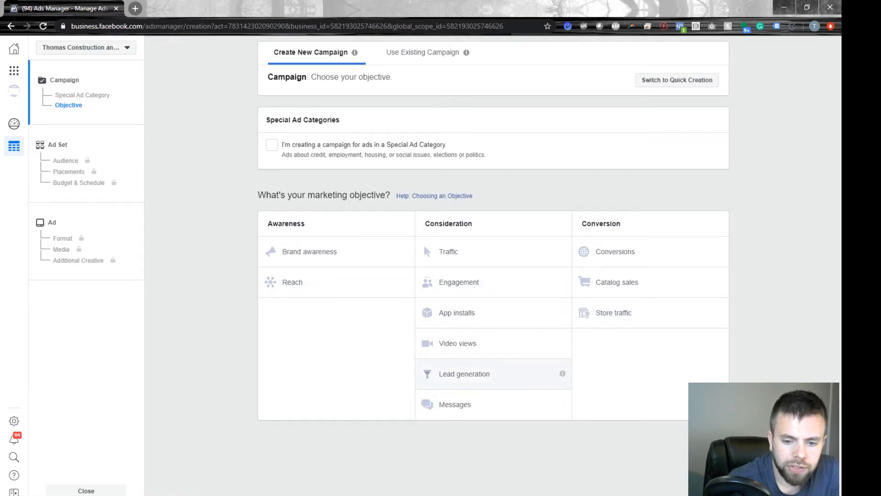
Step: Choose Lead generation as the marketing objective for the new campaign
left_click(464, 373)
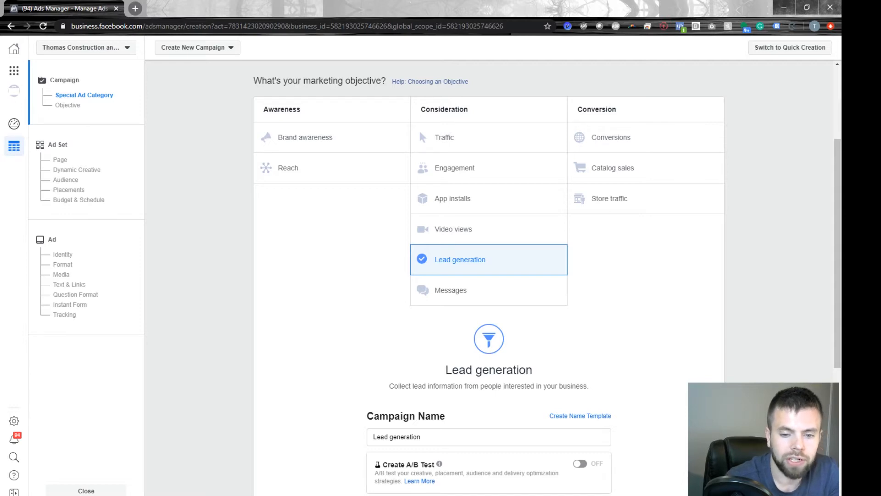
scroll(488, 275, "down", 1)
scroll(489, 275, "down", 1)
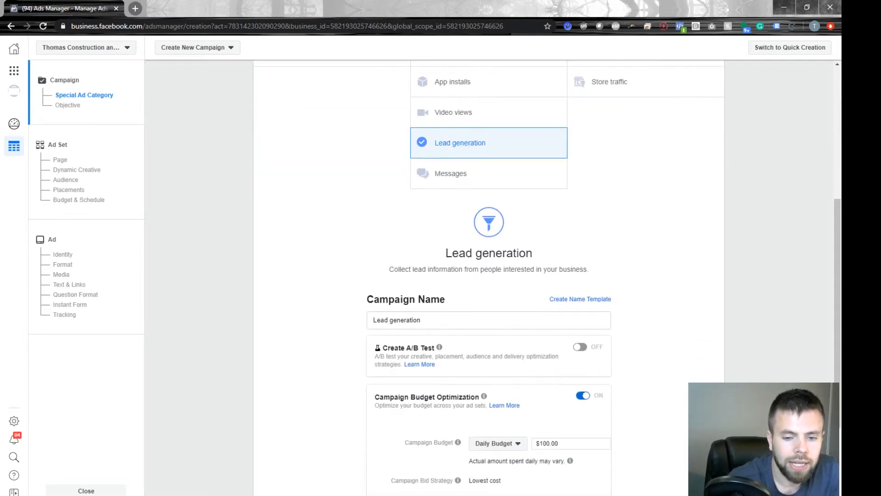
scroll(489, 275, "down", 2)
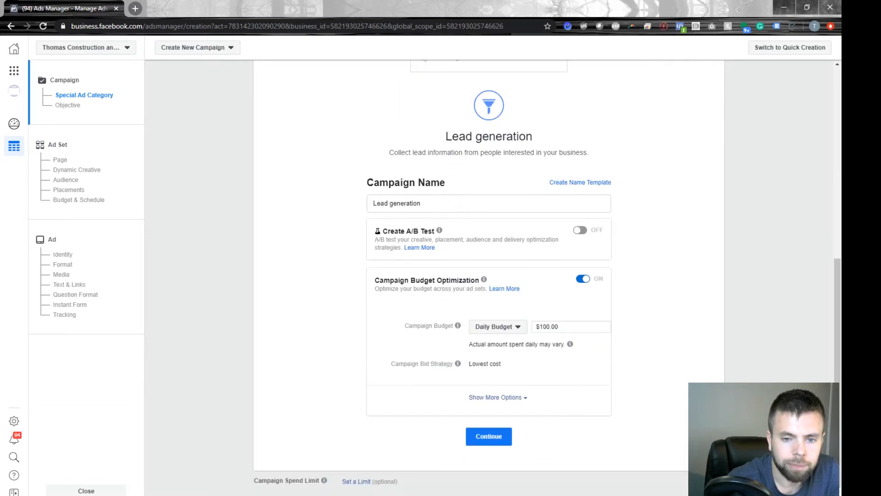
left_click(443, 203)
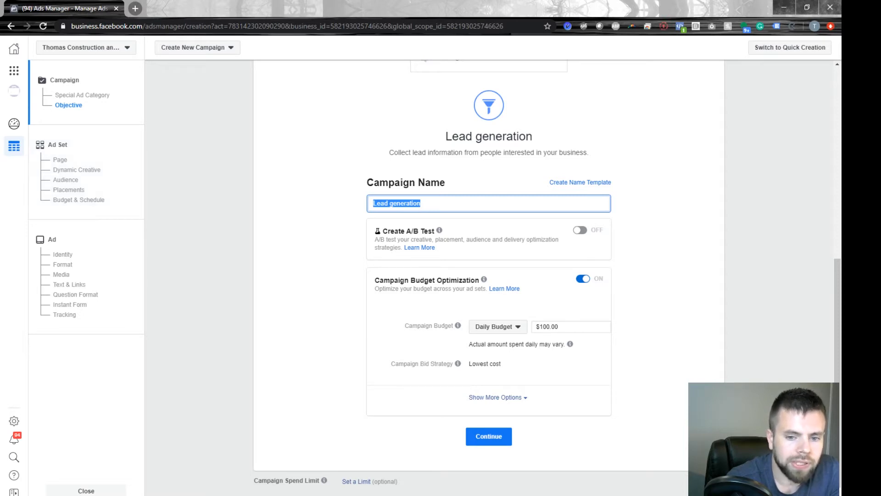
triple_click(549, 327)
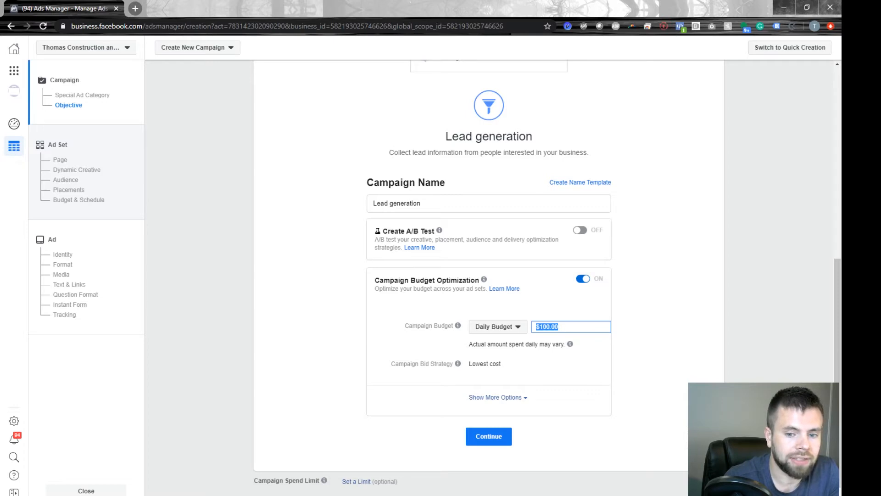
left_click(558, 326)
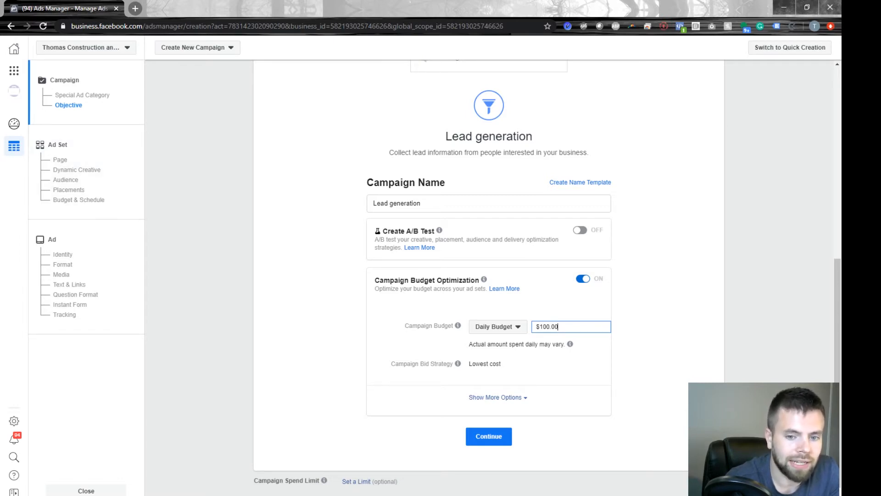
mouse_move(458, 325)
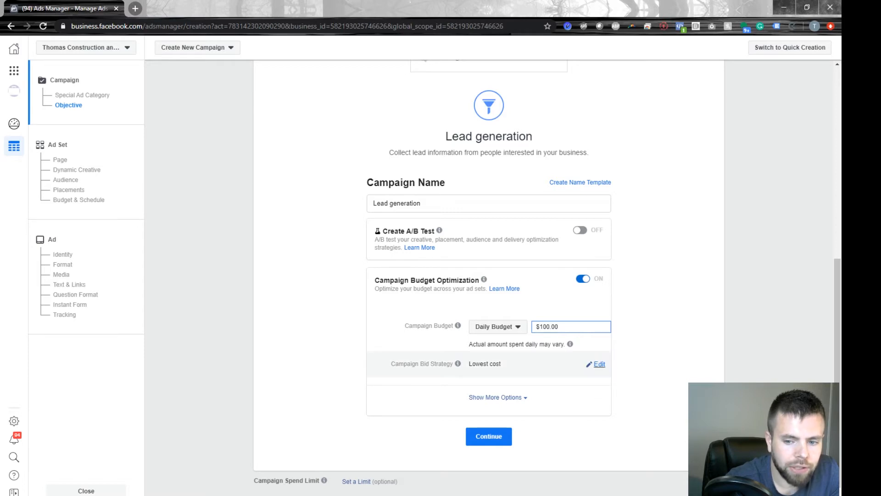
Step: Set the campaign bid strategy to Cost cap and proceed to the ad set settings
left_click(596, 364)
left_click(497, 366)
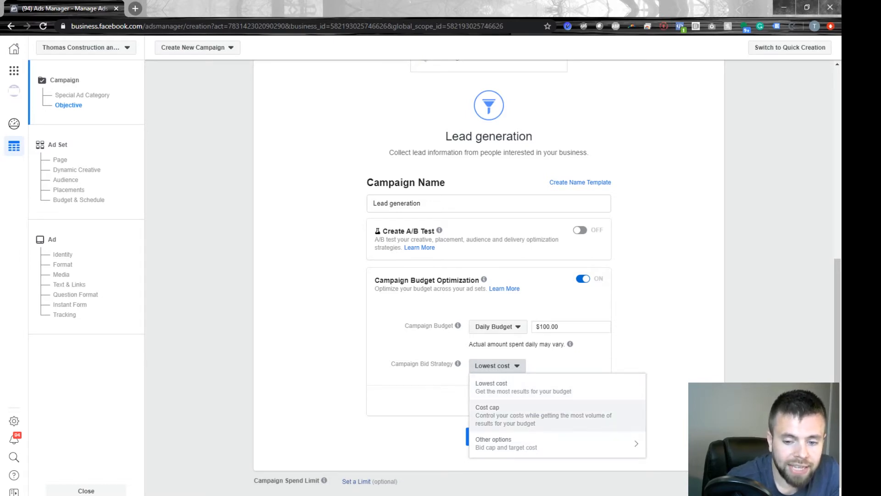
left_click(504, 415)
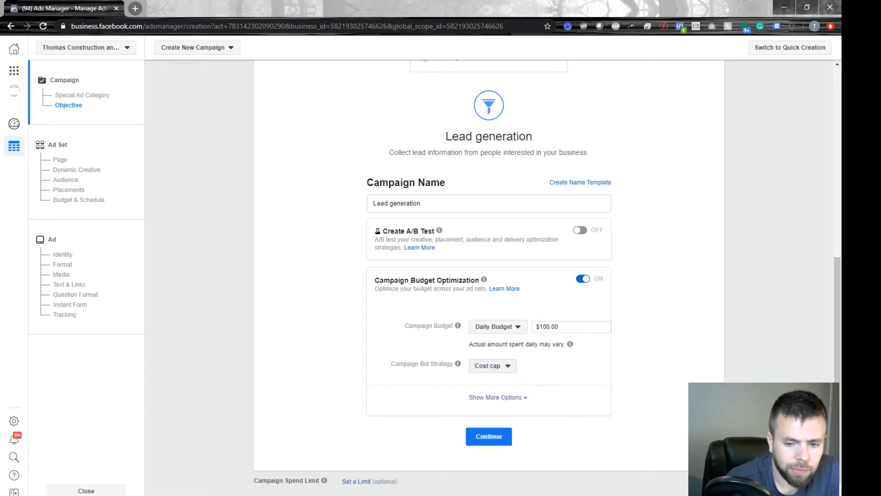
left_click(492, 366)
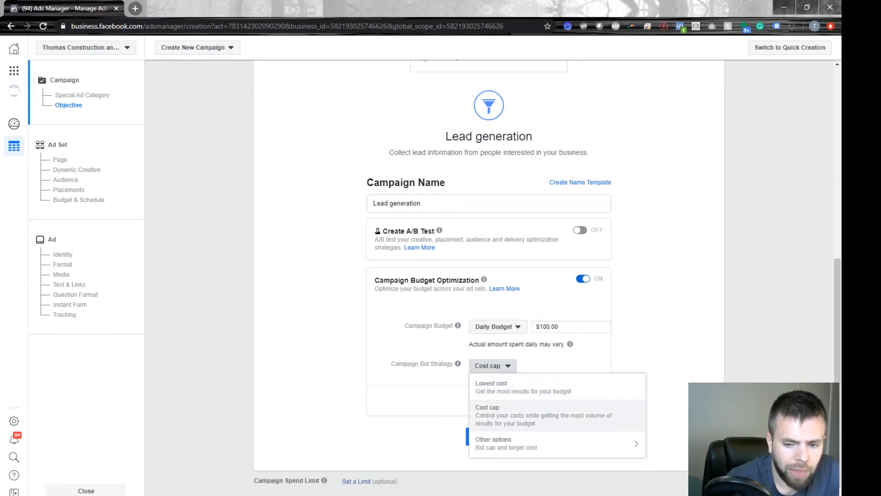
mouse_move(551, 443)
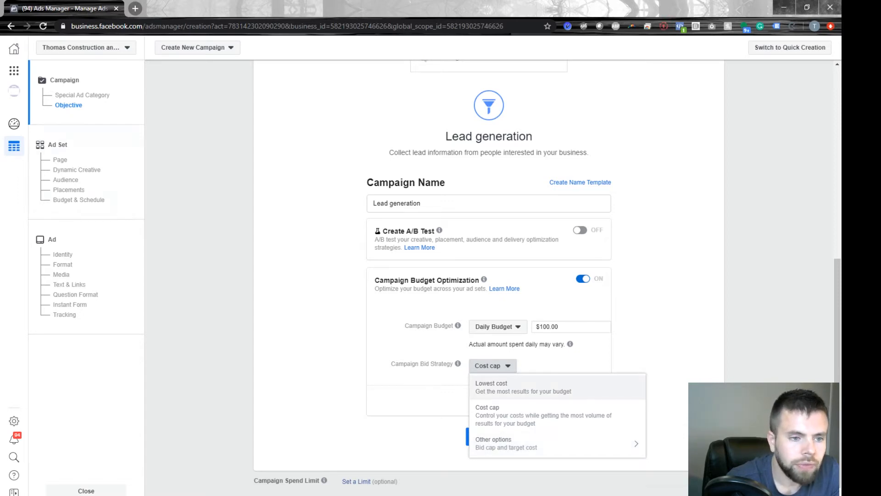
left_click(58, 145)
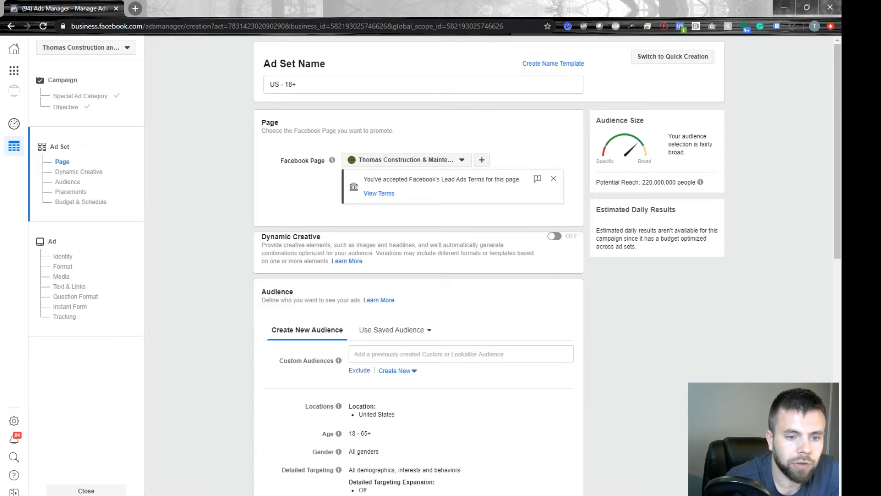
left_click_drag(298, 85, 267, 84)
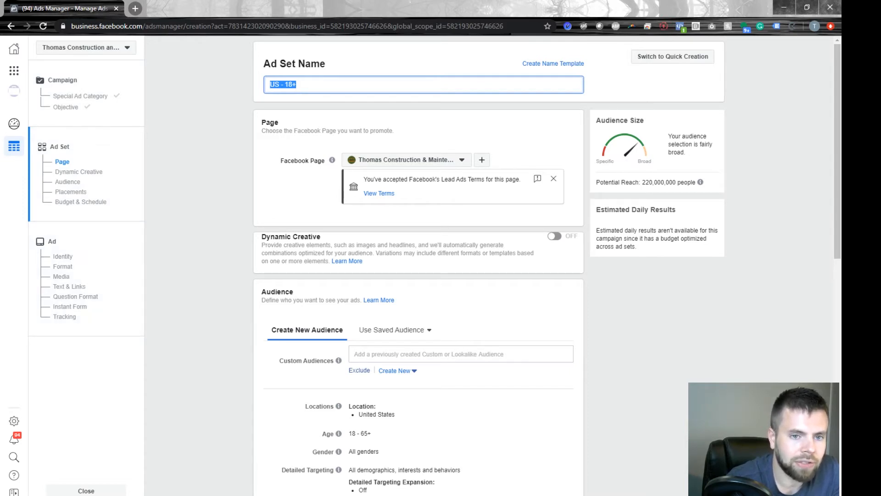
left_click(297, 84)
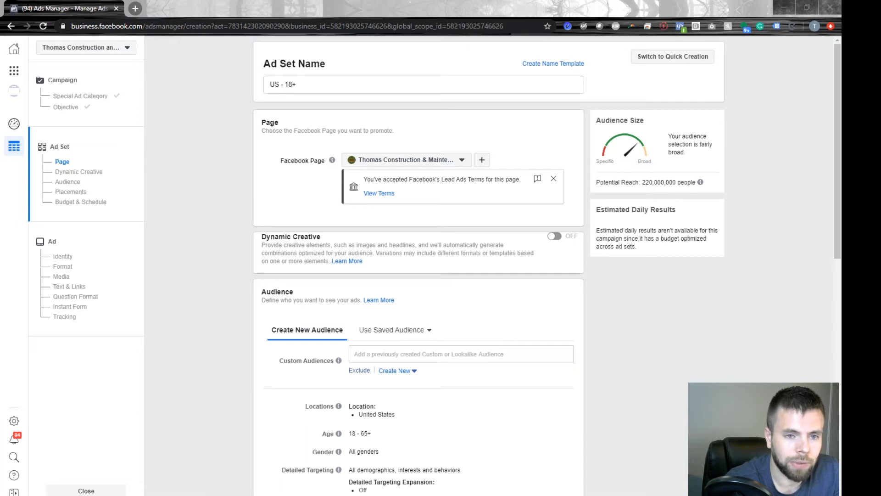
left_click(298, 85)
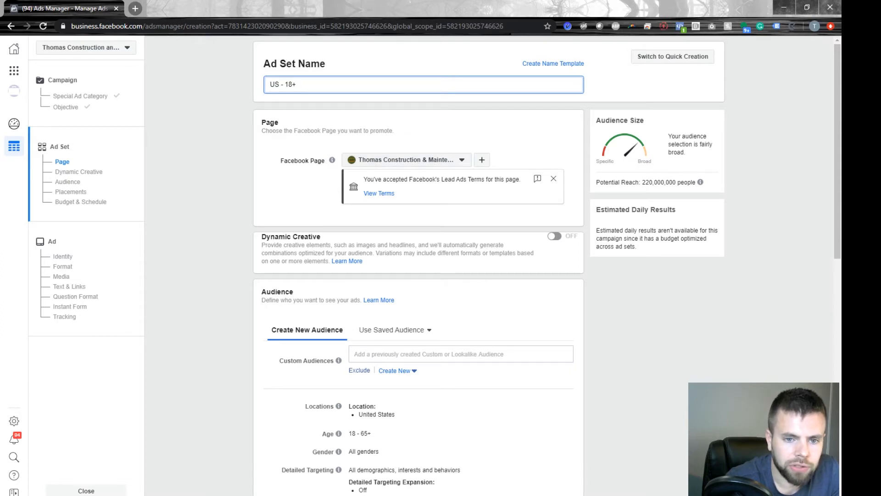
scroll(399, 159, "down", 1)
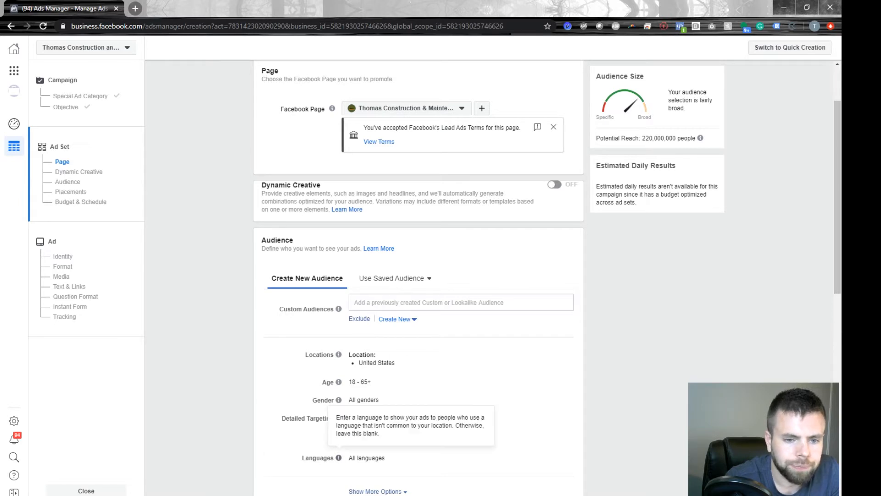
scroll(413, 265, "down", 3)
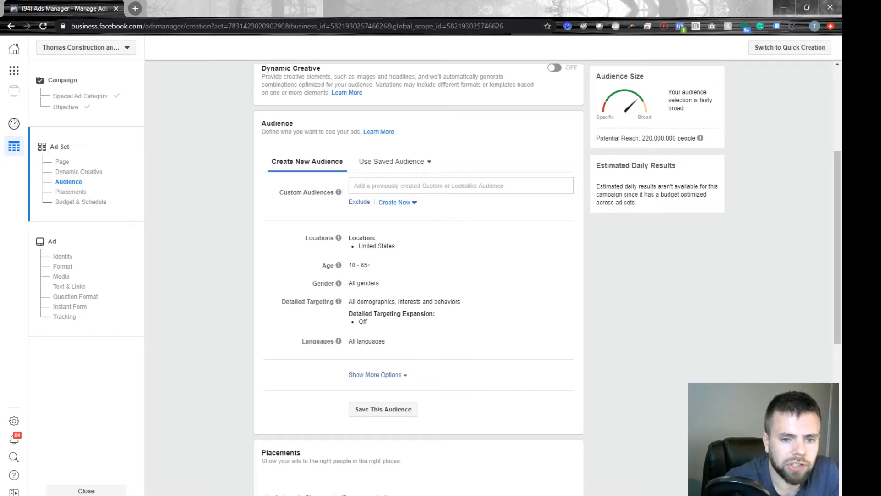
left_click(397, 202)
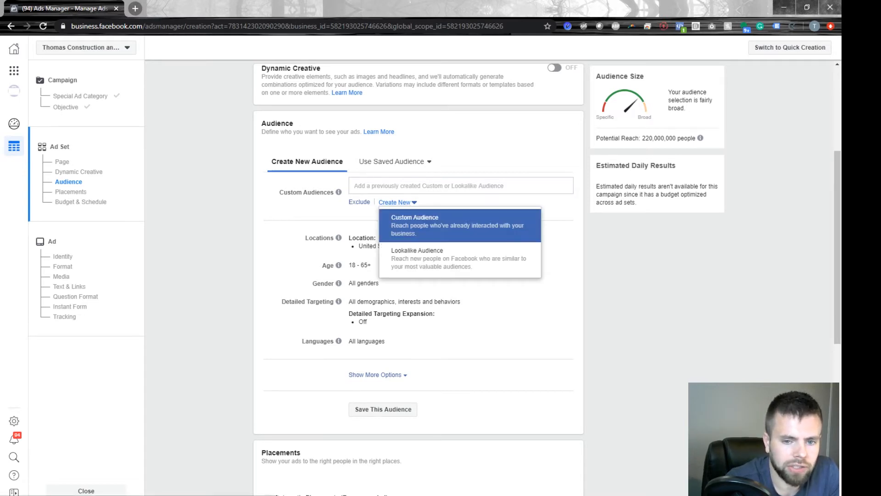
left_click(452, 216)
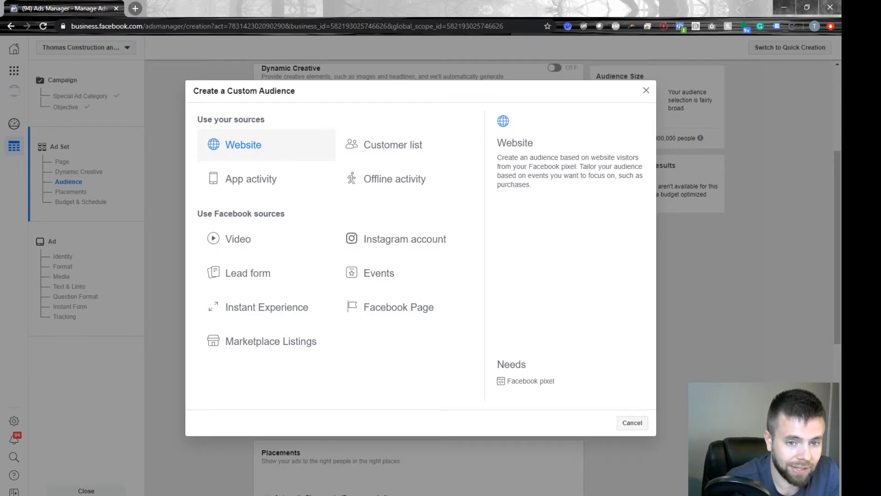
left_click(243, 145)
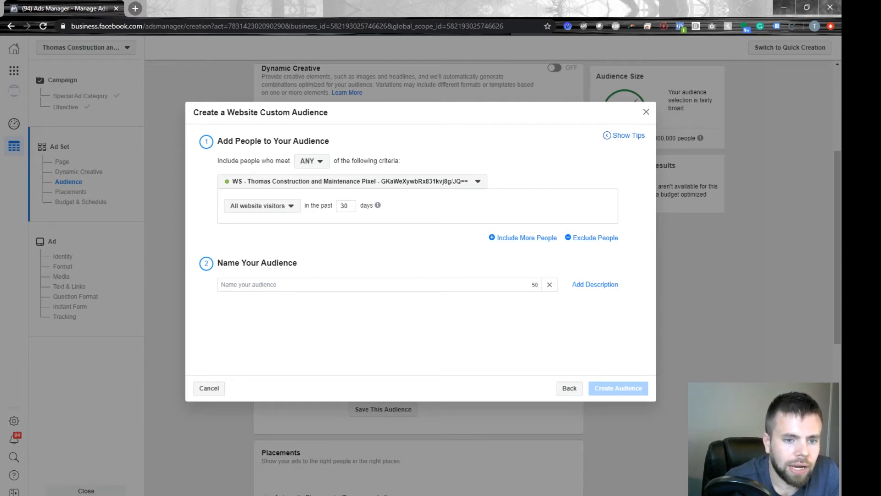
left_click(261, 206)
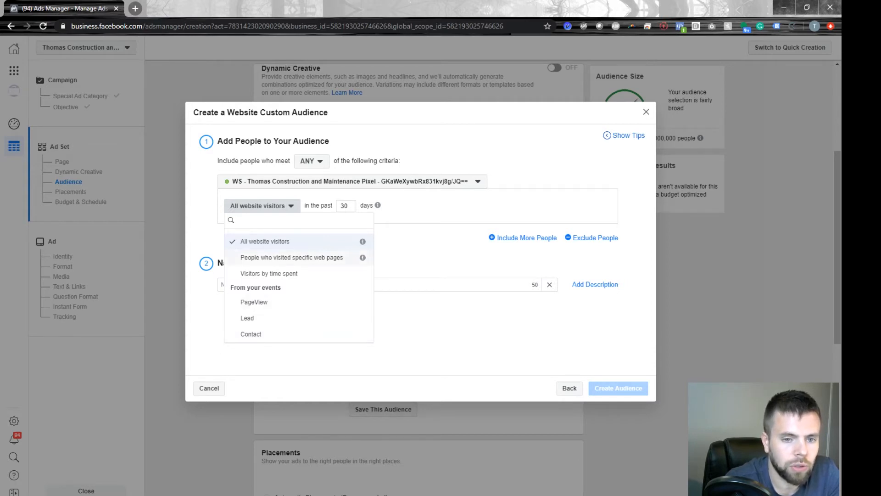
left_click(275, 241)
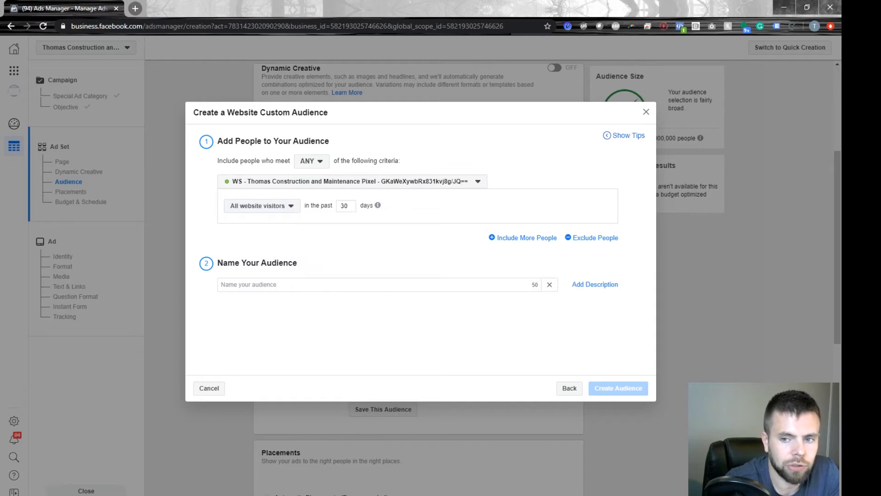
key("Escape")
Step: Start a new custom audience with Video as its source and look through the available engagement types
left_click(397, 203)
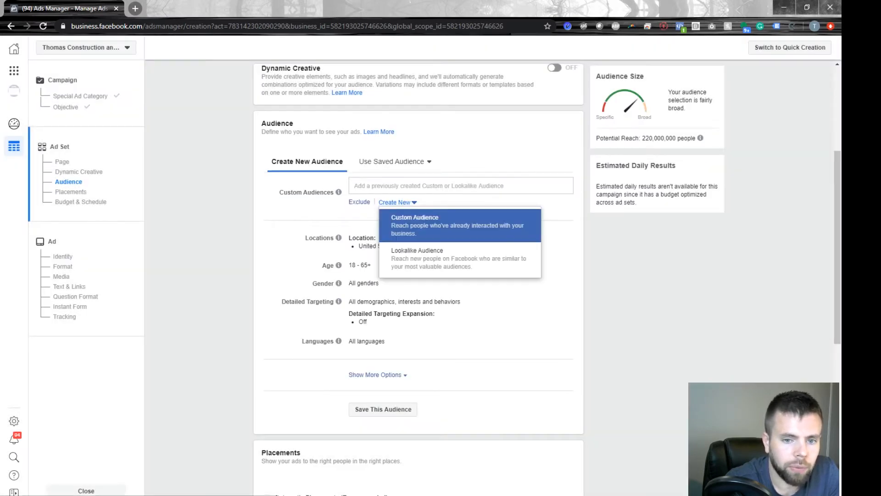
left_click(411, 221)
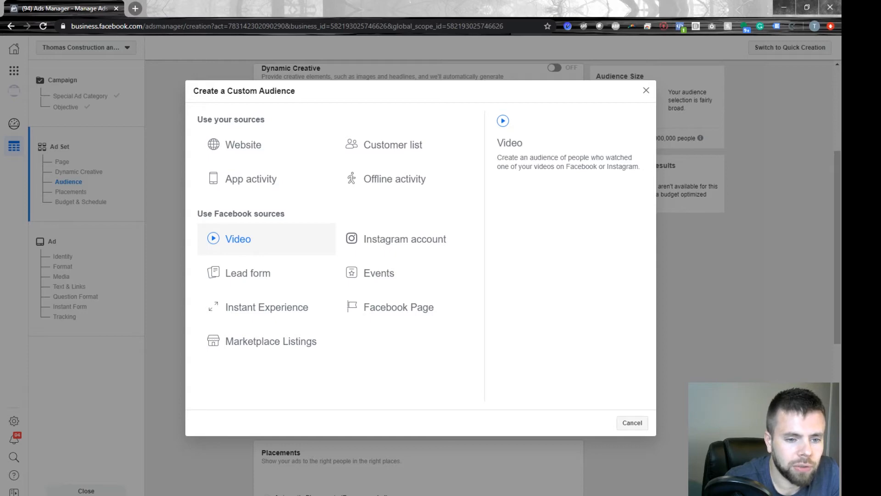
left_click(238, 239)
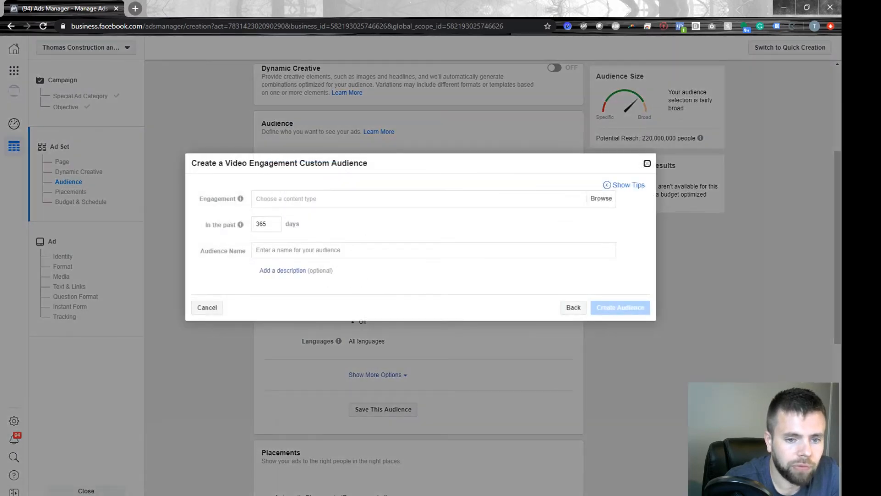
left_click(349, 198)
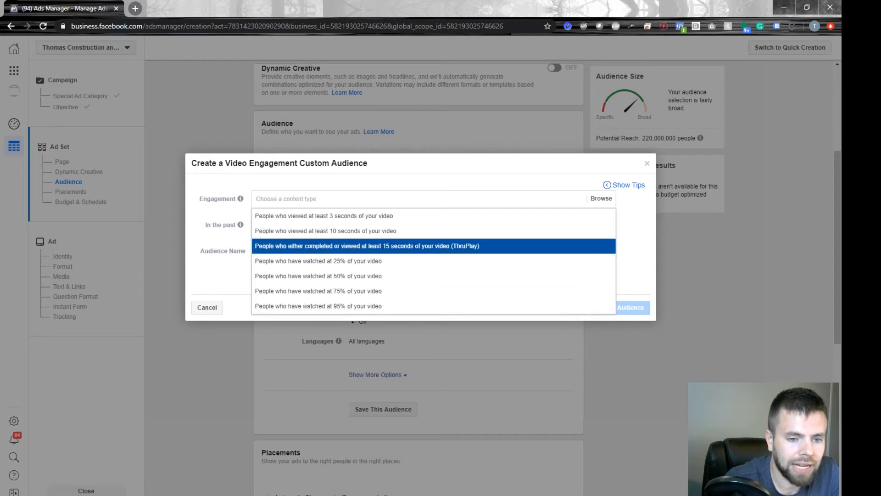
left_click(232, 231)
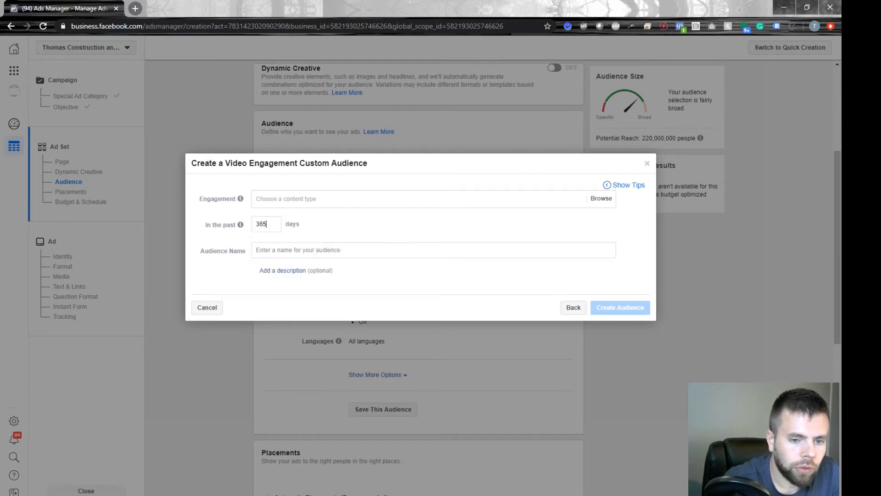
Step: Set the video engagement audience to cover the past 30 days
key("ctrl+a")
mouse_move(241, 224)
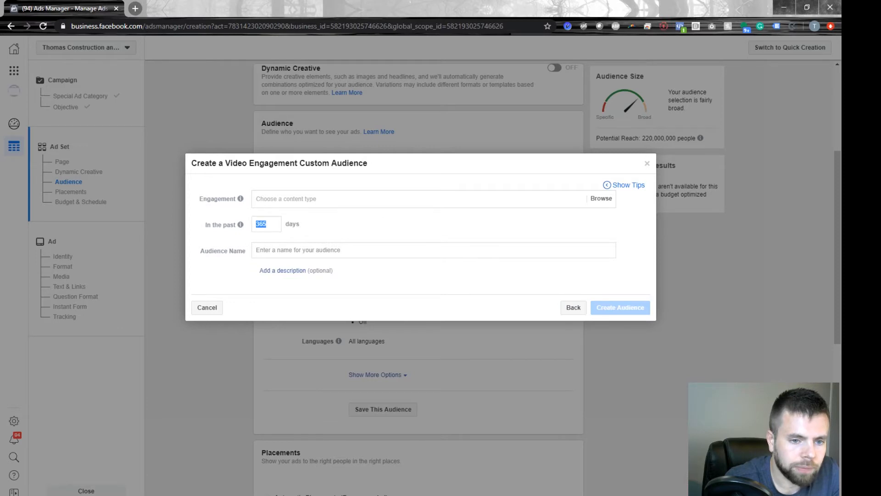
left_click_drag(199, 199, 240, 199)
left_click_drag(205, 224, 235, 225)
left_click(267, 224)
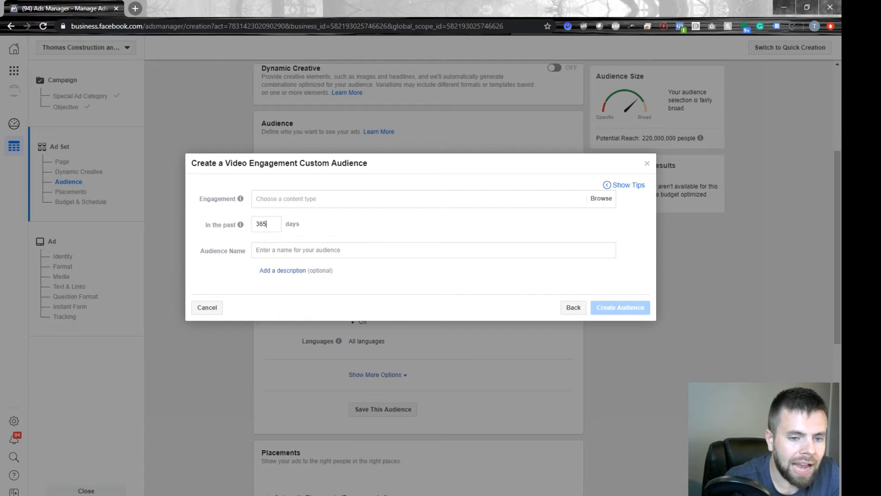
double_click(267, 224)
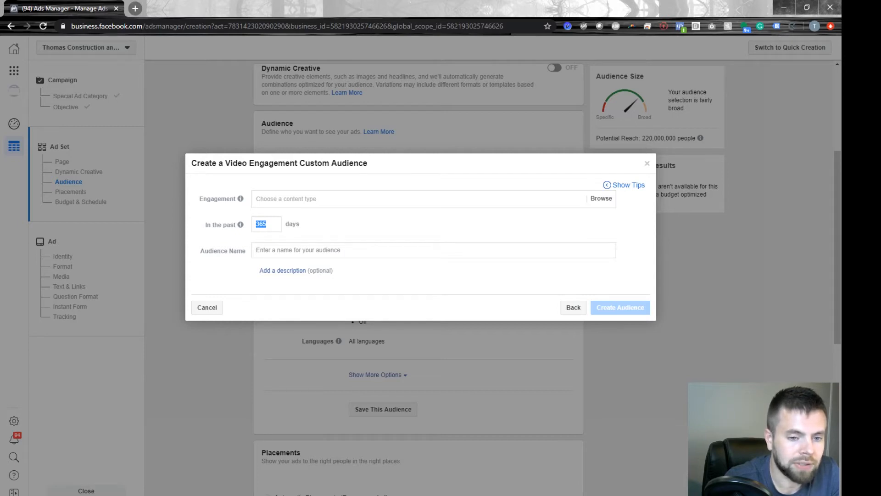
left_click(267, 224)
key("BackSpace")
key("BackSpace")
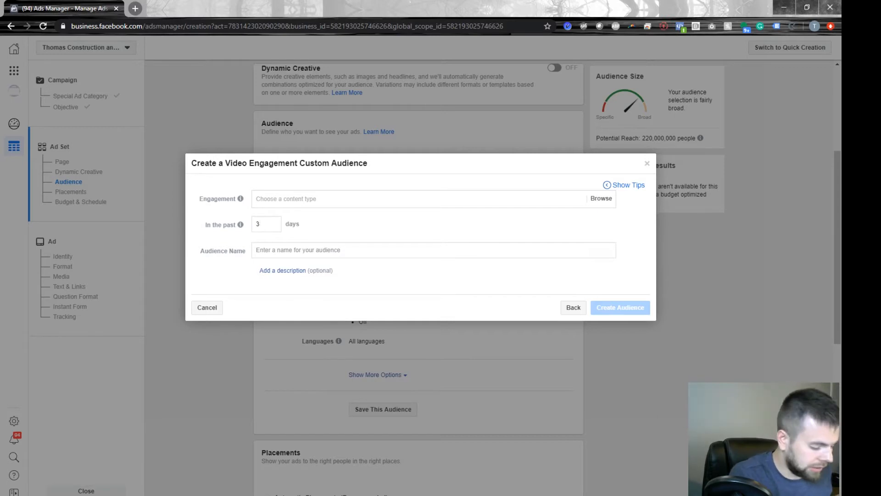
type("0")
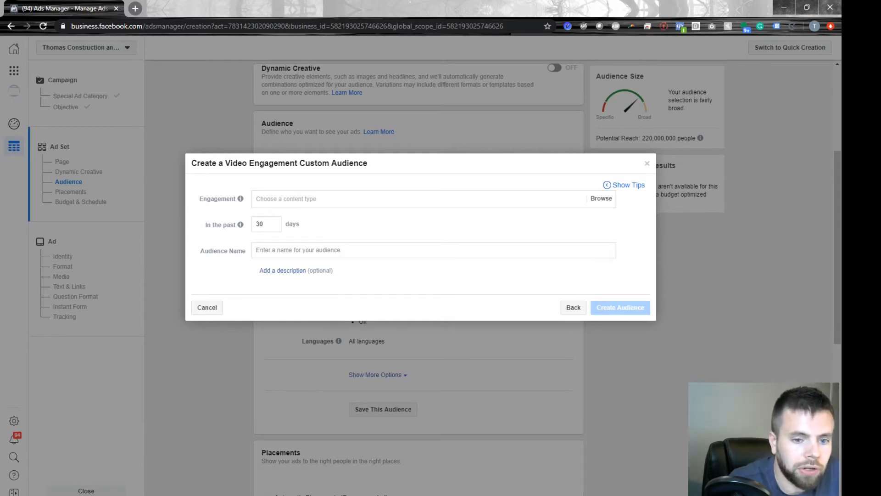
Step: Set the audience's engagement type to people who have watched at 75% of your video
key("Down")
key("Down")
key("Down")
key("Down")
key("Down")
key("Down")
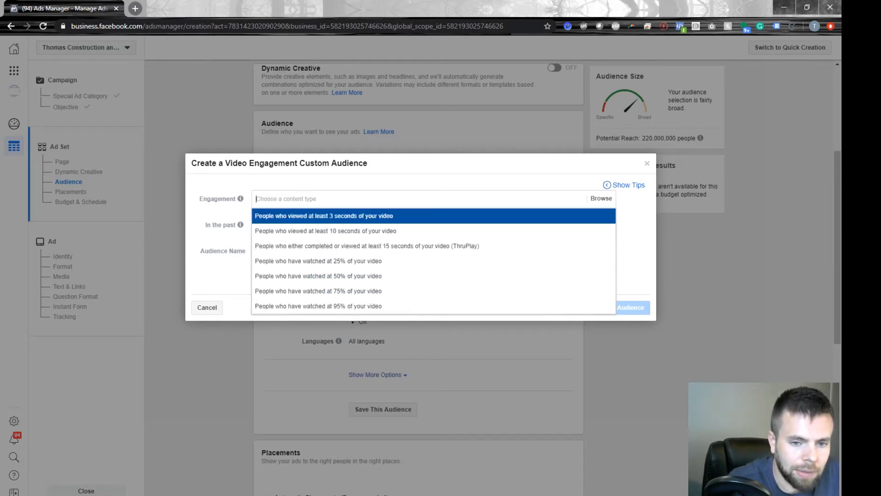
key("Return")
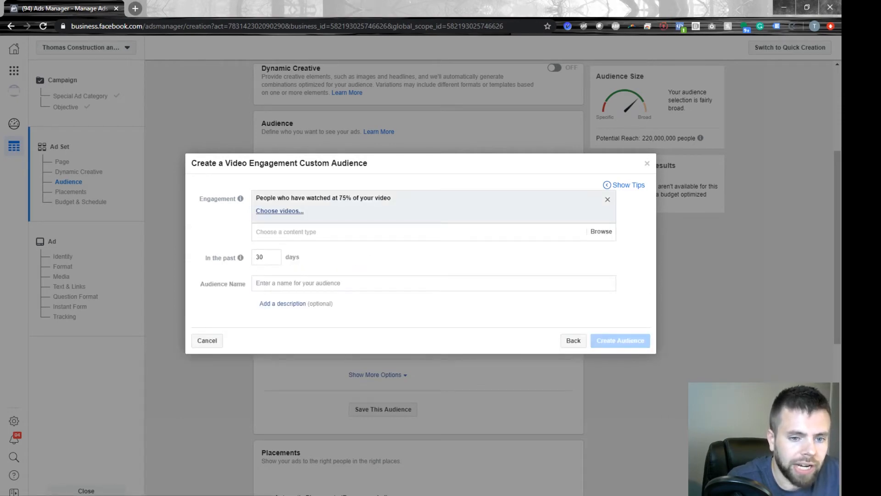
Step: Start choosing the audience's source videos and list those of the Thomas Construction & Maintenance Facebook page
left_click(279, 211)
left_click(257, 120)
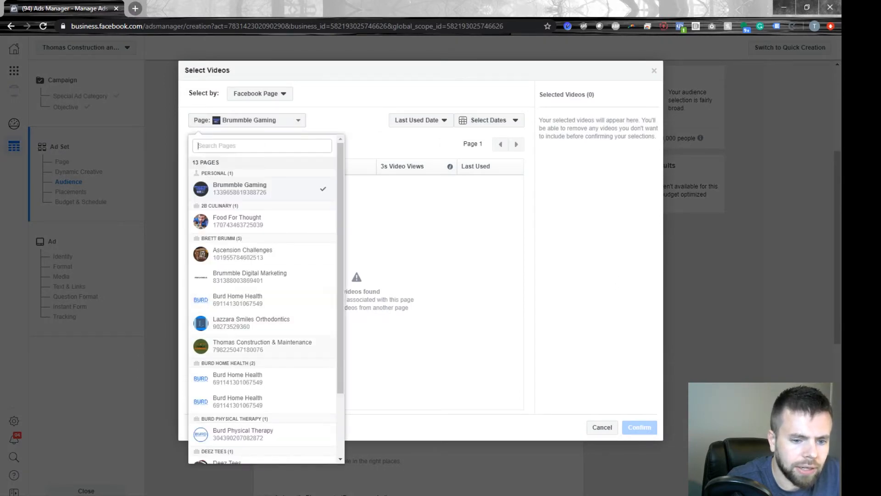
left_click(262, 346)
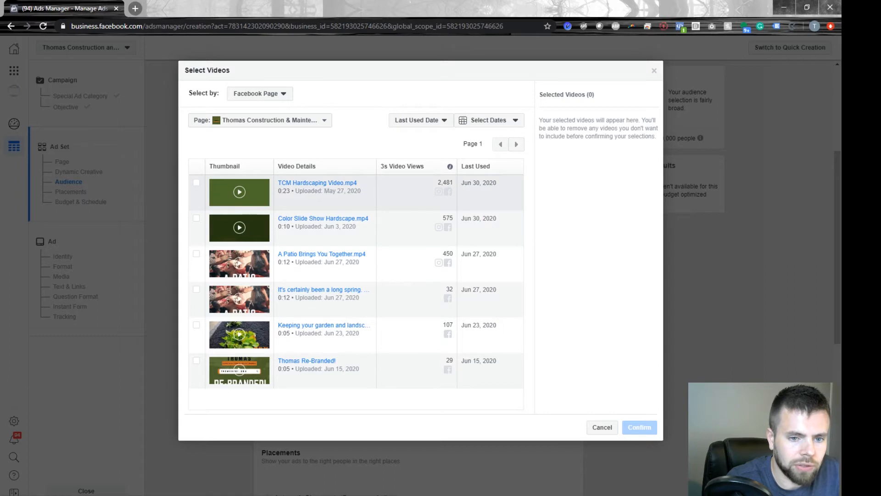
double_click(285, 190)
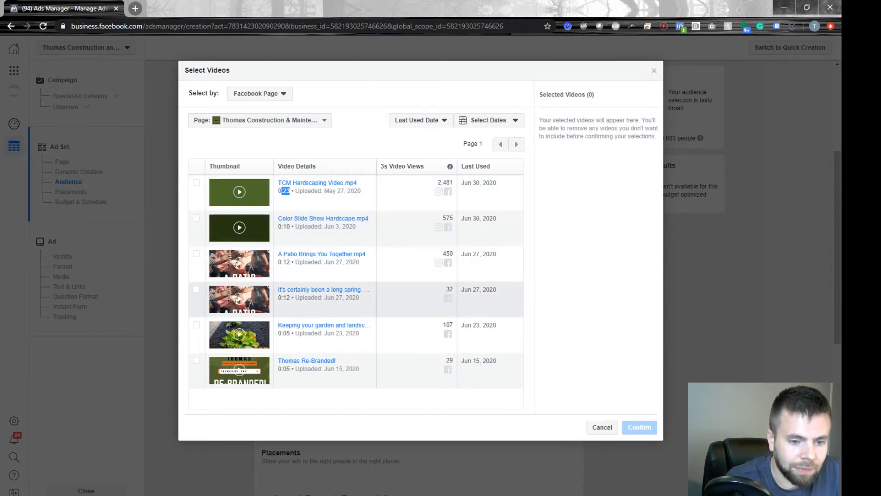
left_click(196, 289)
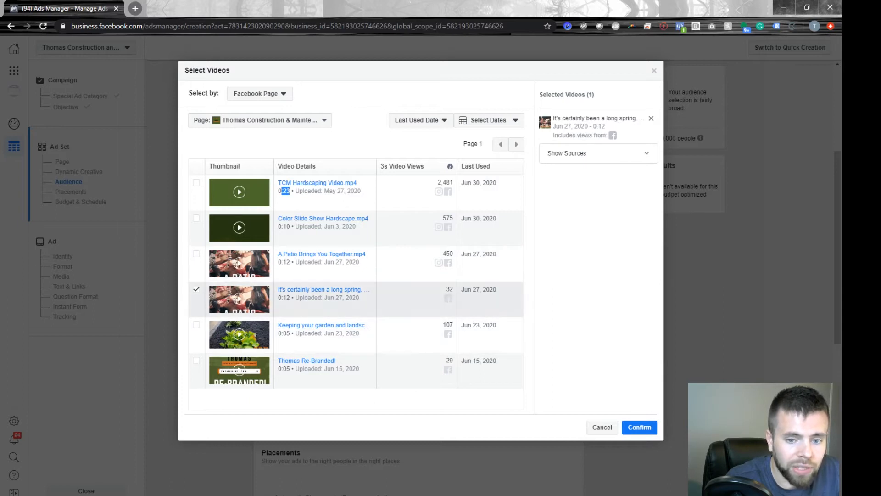
double_click(449, 289)
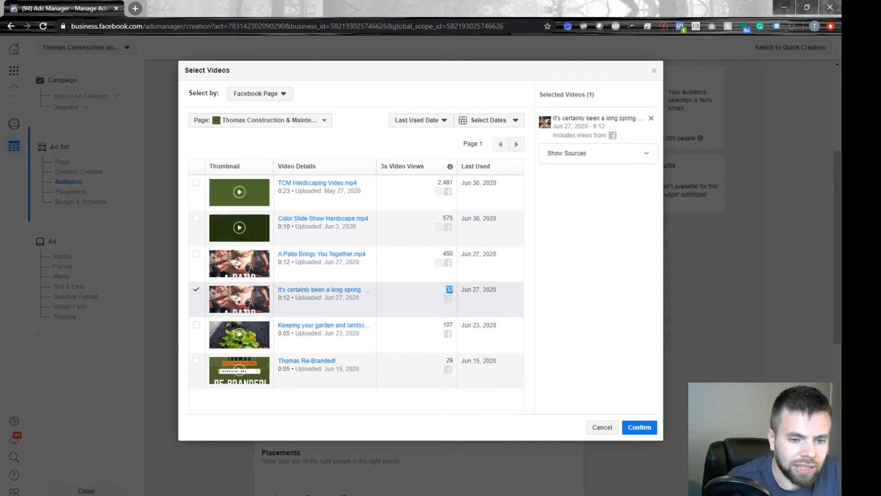
left_click(197, 289)
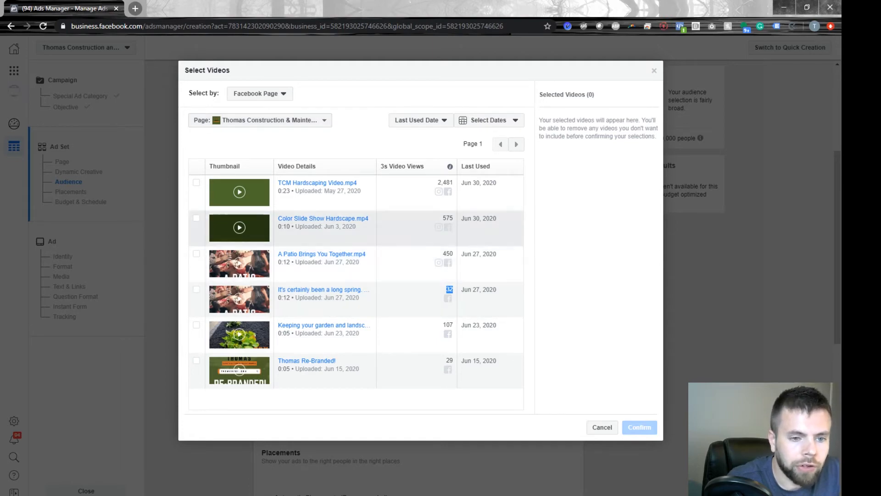
Step: Select TCM Hardscaping Video.mp4 as the audience's source video and confirm the selection
left_click(196, 182)
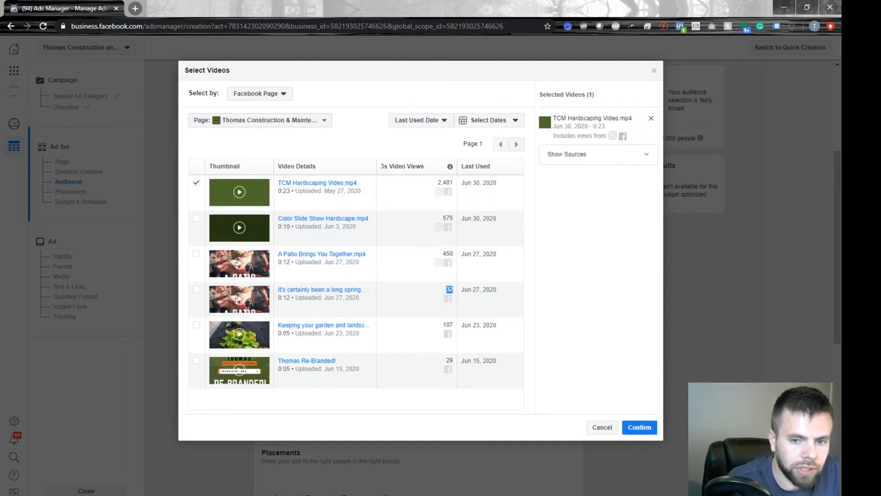
left_click(639, 427)
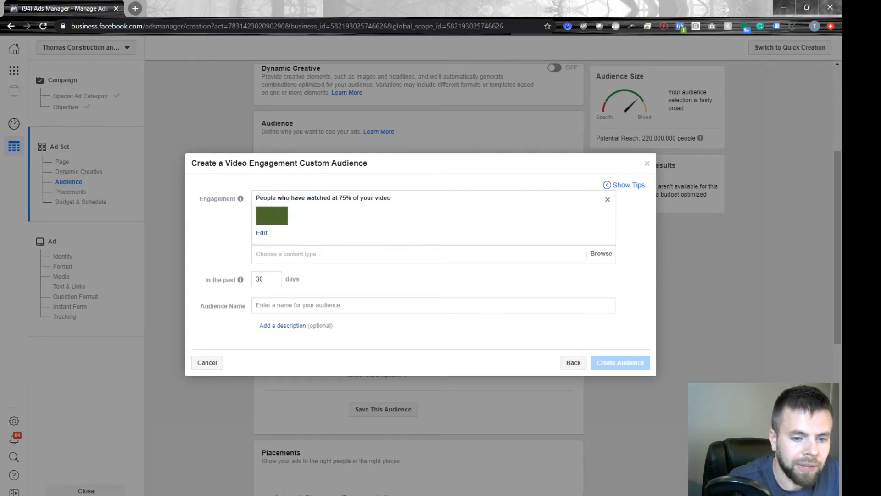
Step: Name the video engagement audience "test", create it and return to the ad set's audience settings
mouse_move(240, 279)
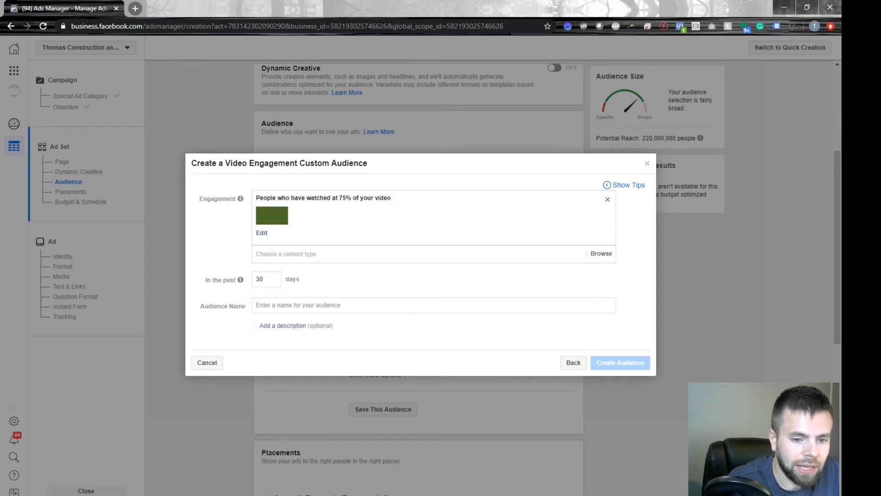
left_click(257, 306)
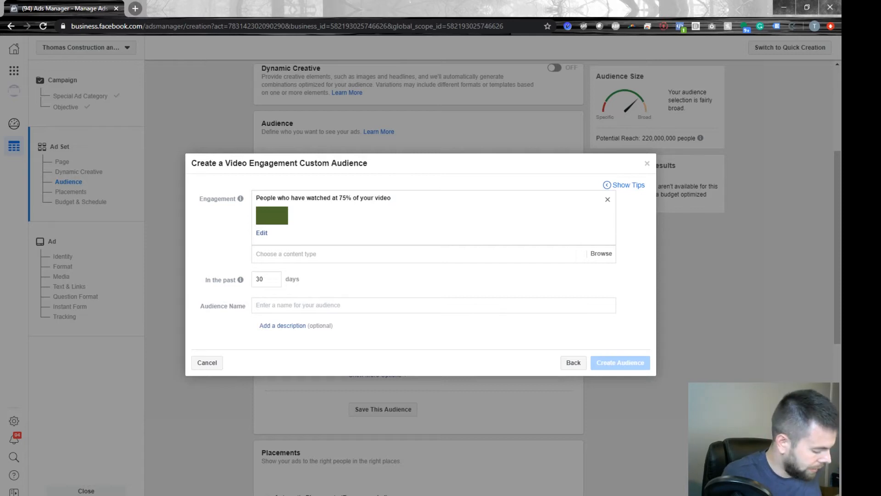
type("test")
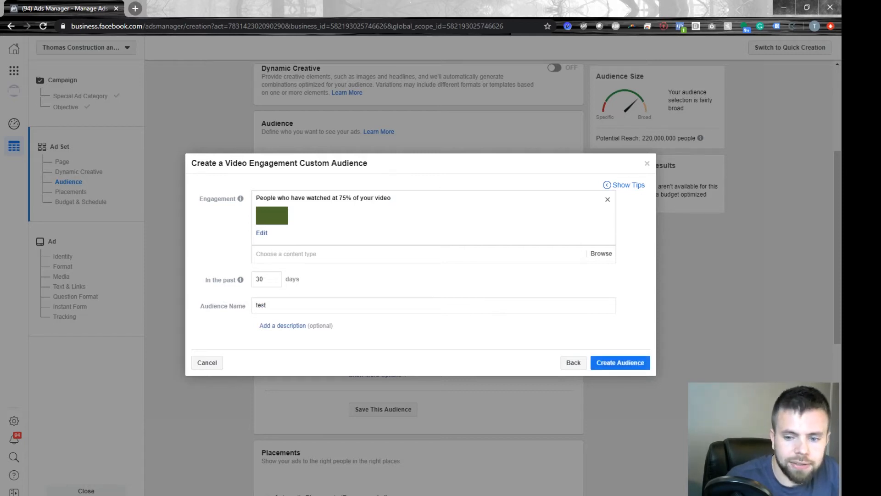
key("Return")
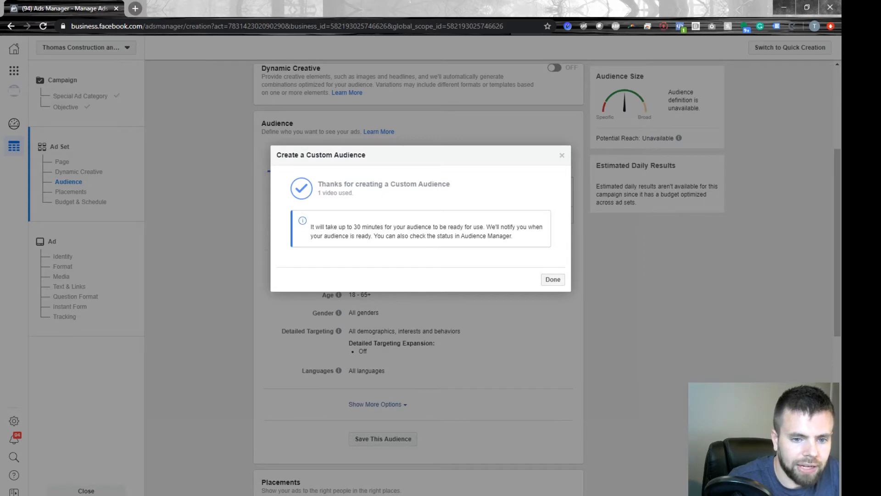
left_click_drag(315, 227, 482, 227)
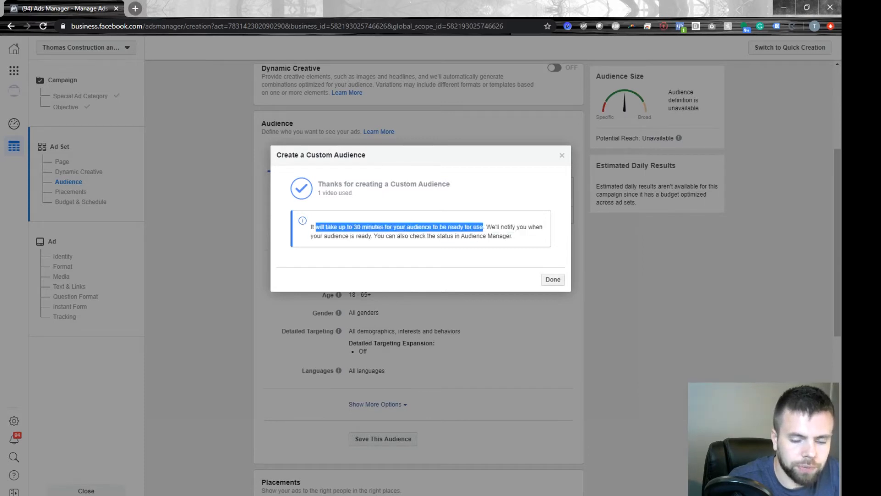
left_click(552, 279)
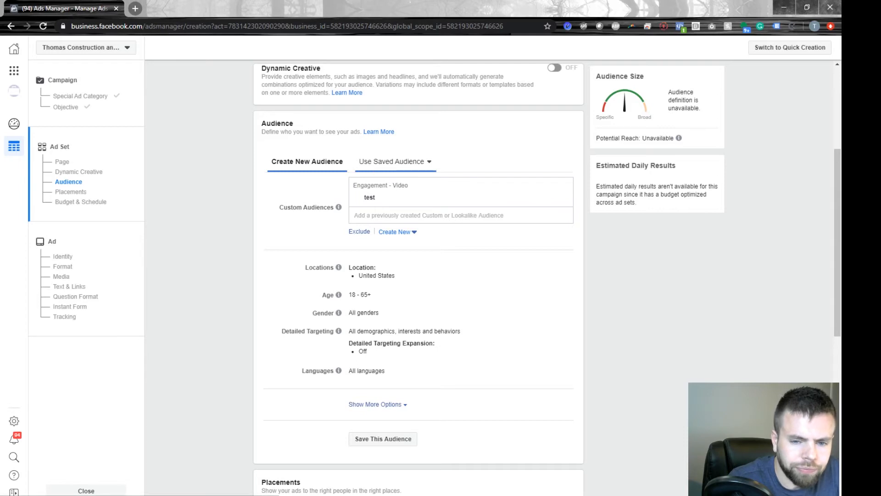
left_click(397, 232)
left_click(432, 254)
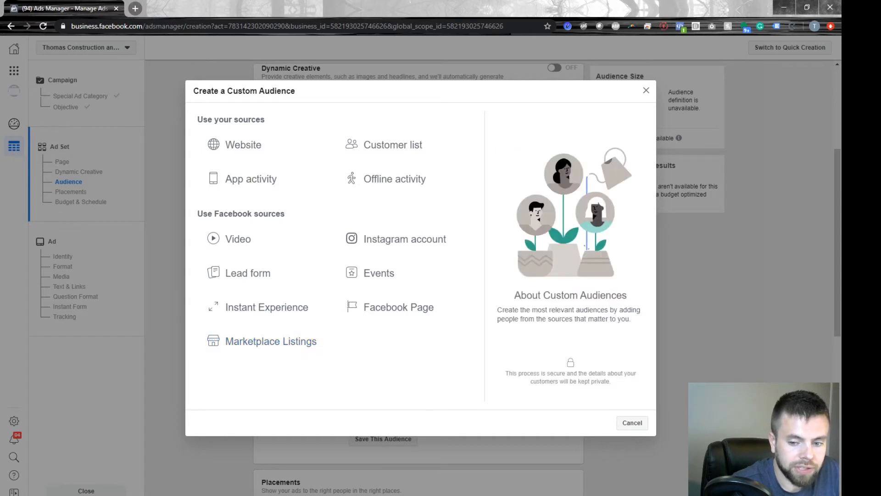
left_click(632, 423)
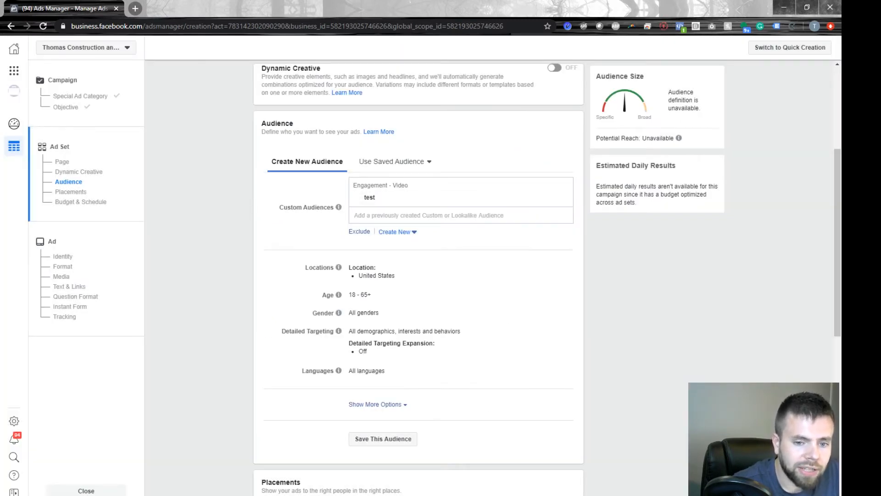
Step: Start a new lookalike audience and look at the options for creating a new source
left_click(397, 232)
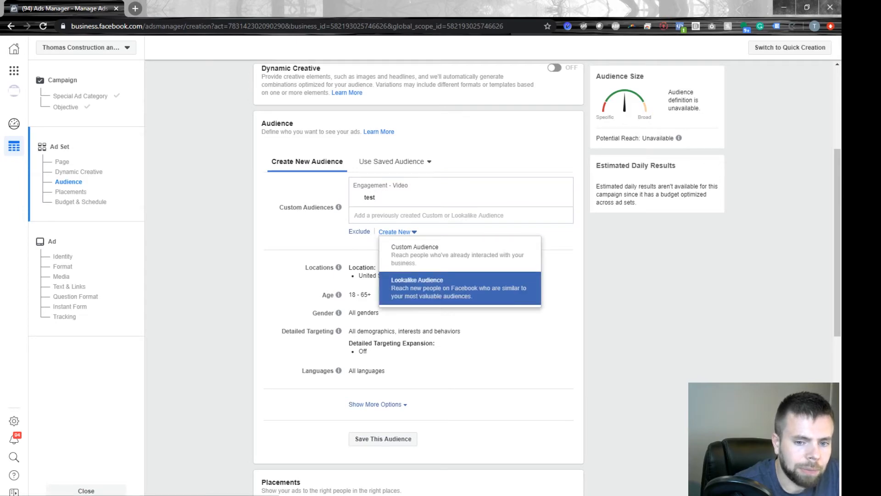
left_click(415, 280)
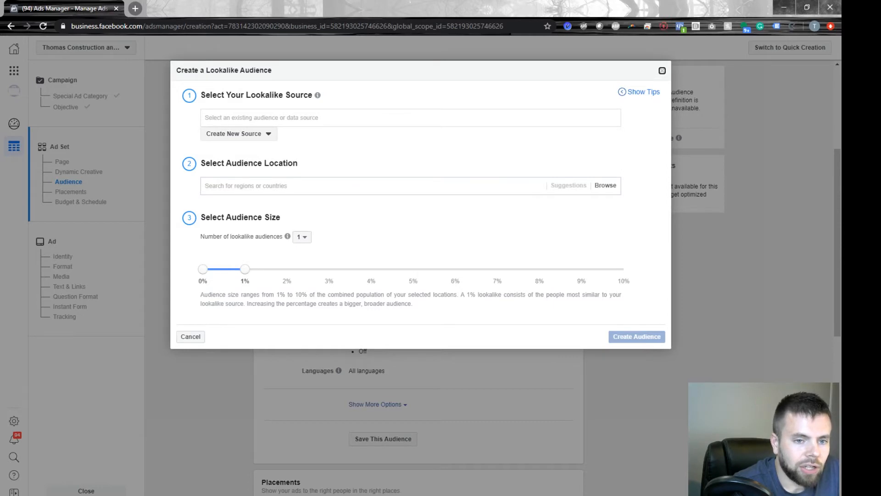
left_click(238, 133)
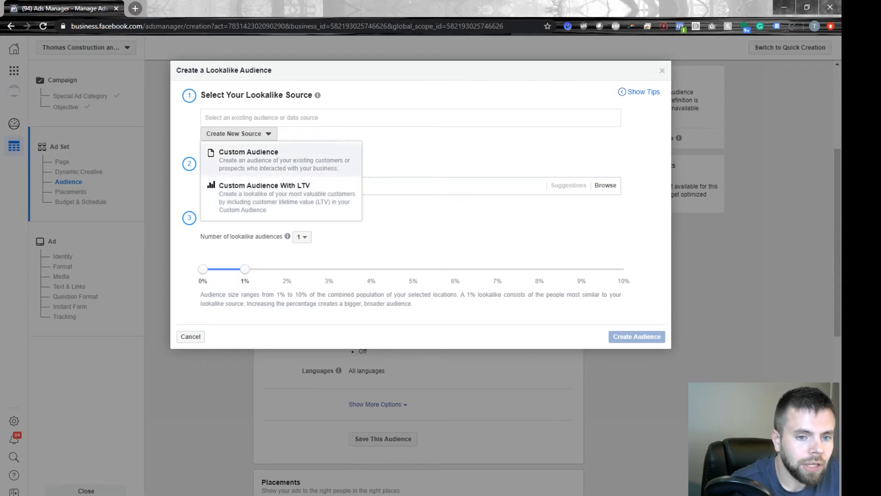
left_click(281, 160)
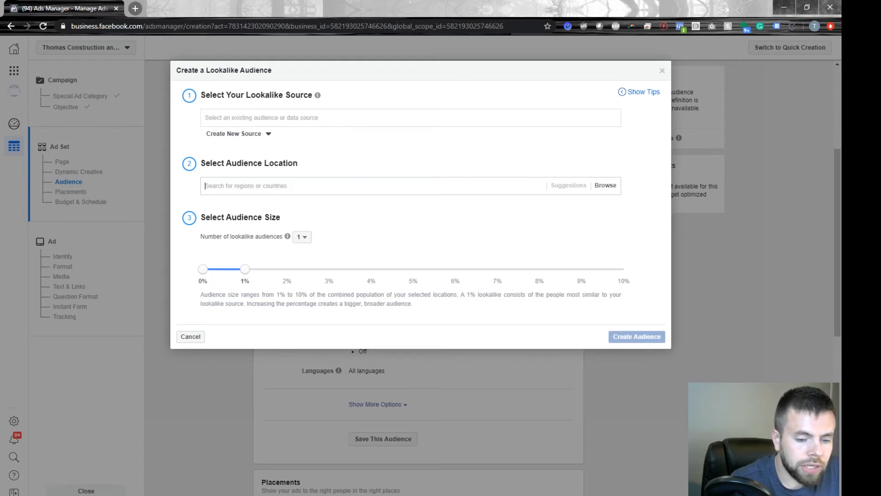
Step: Try lookalike audience sizes of 6% and 5%, return to 1% and discard the lookalike audience
mouse_move(245, 268)
left_mouse_down()
mouse_move(456, 269)
mouse_move(245, 269)
left_mouse_up()
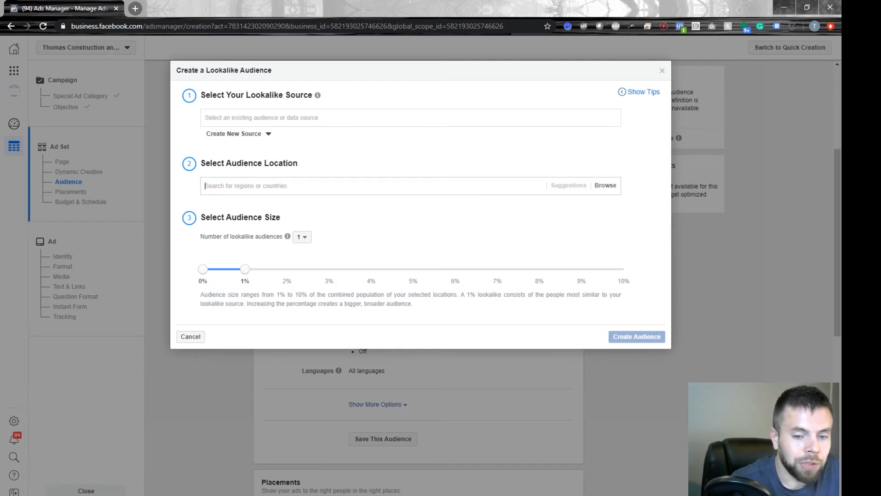
left_click_drag(245, 269, 455, 269)
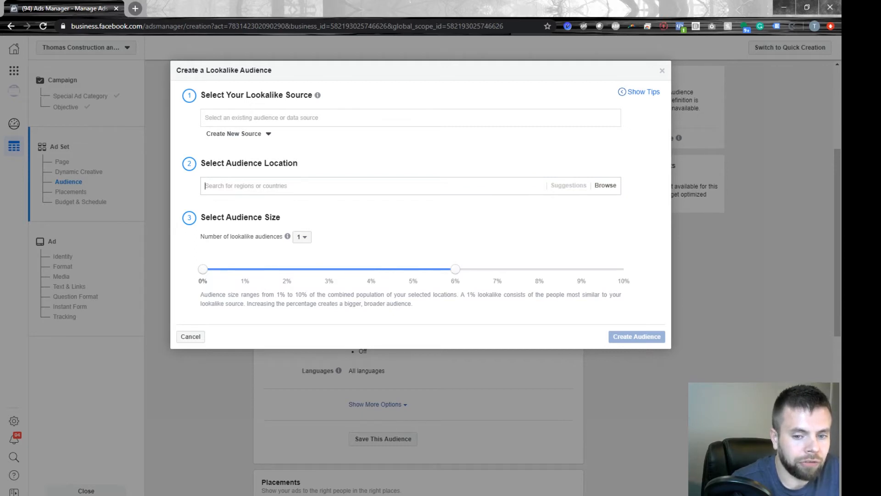
left_click_drag(455, 269, 245, 269)
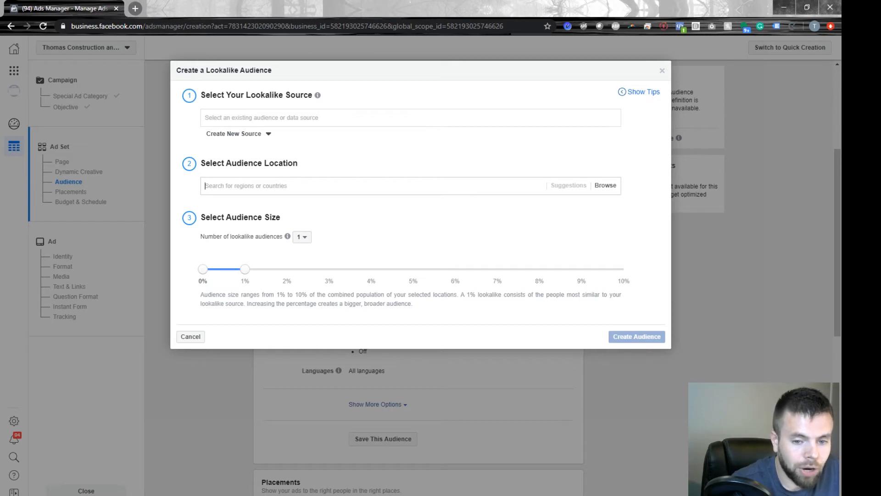
left_click_drag(245, 269, 413, 268)
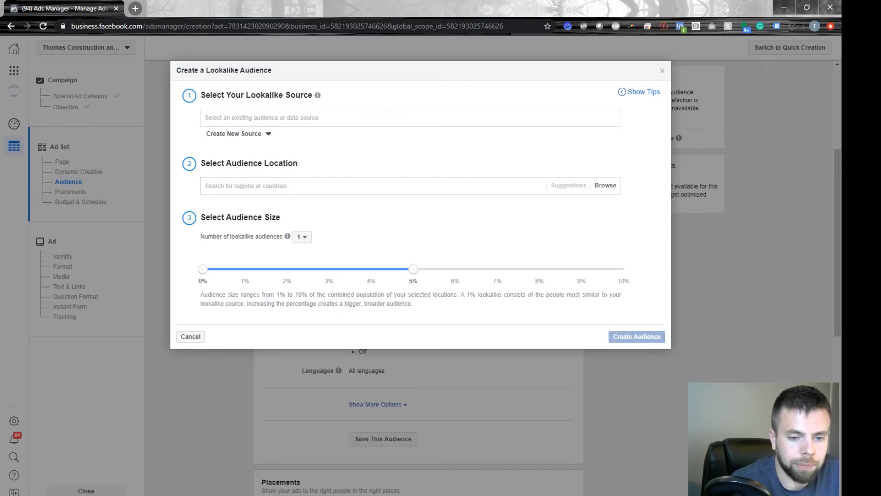
left_click_drag(413, 269, 245, 269)
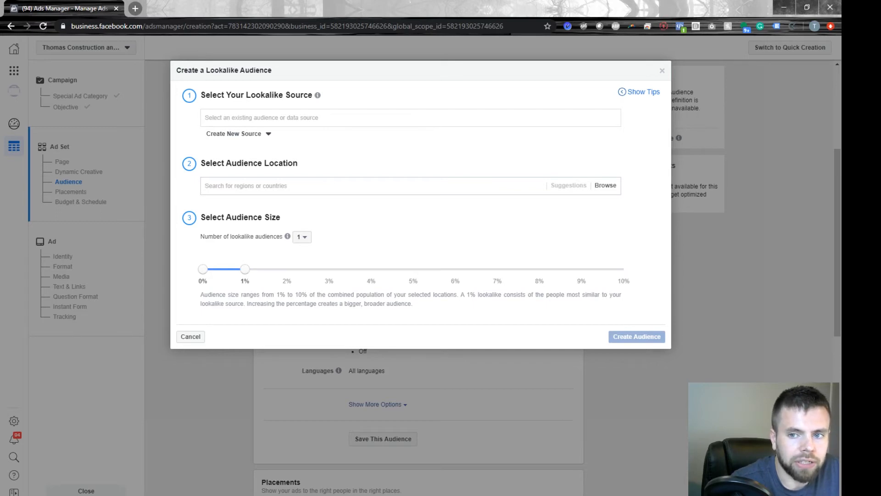
left_click(661, 71)
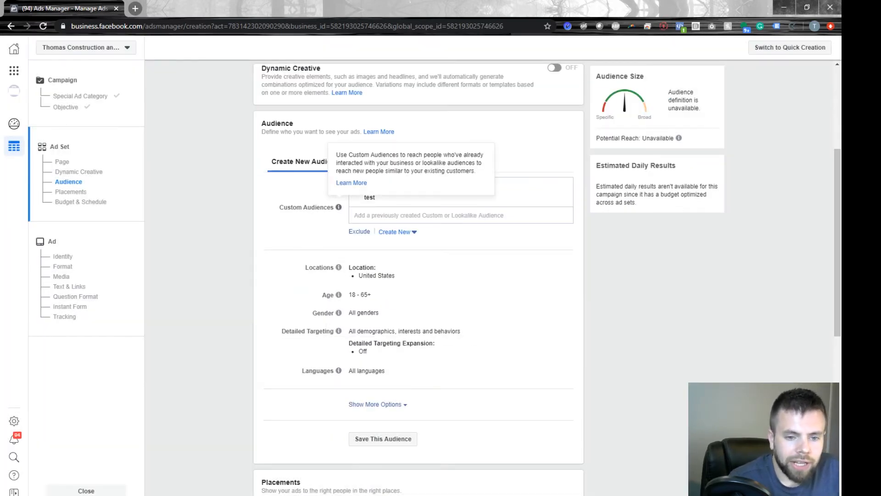
Step: Set the ad set's location targeting to Rochester, New York, and inspect the covered area on the map
mouse_move(338, 267)
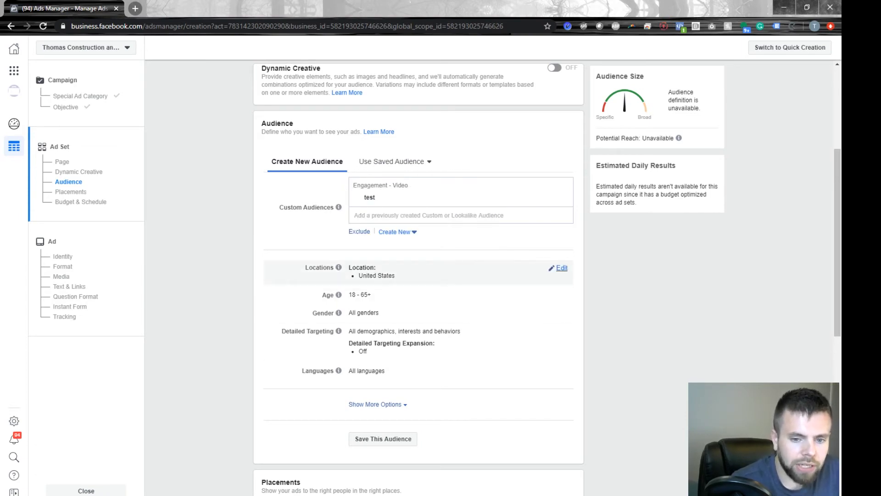
left_click(562, 268)
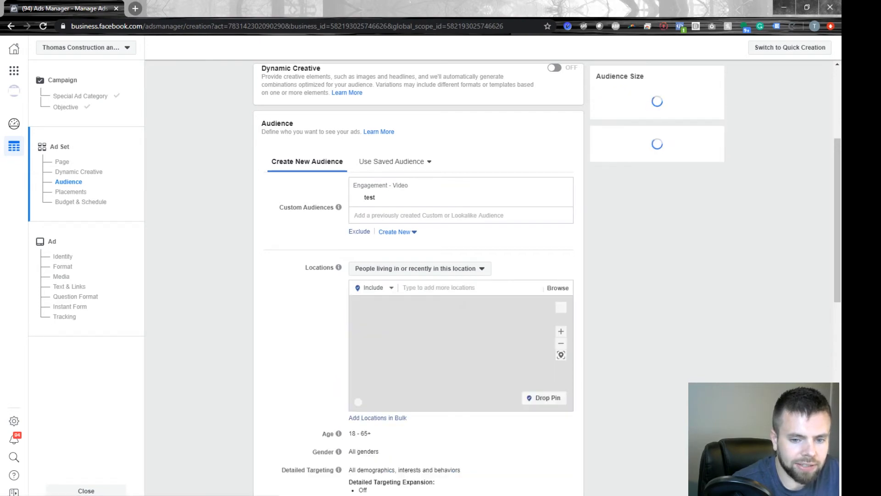
left_click(439, 288)
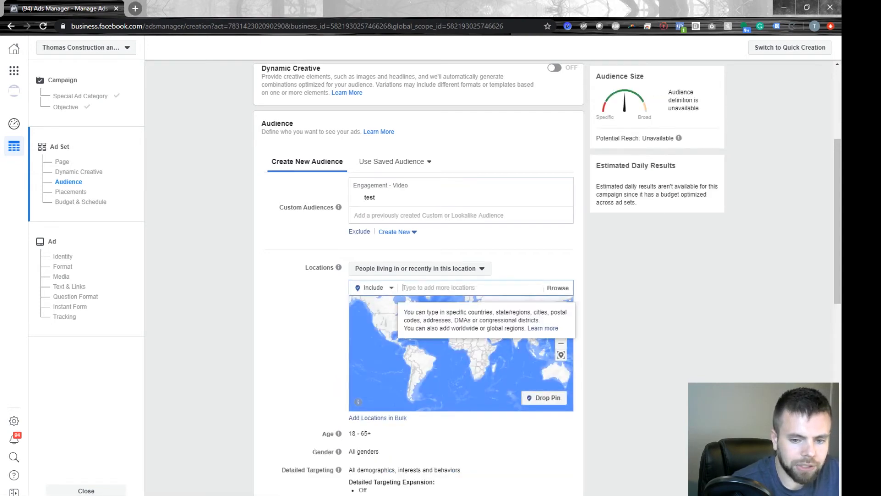
type("rochest")
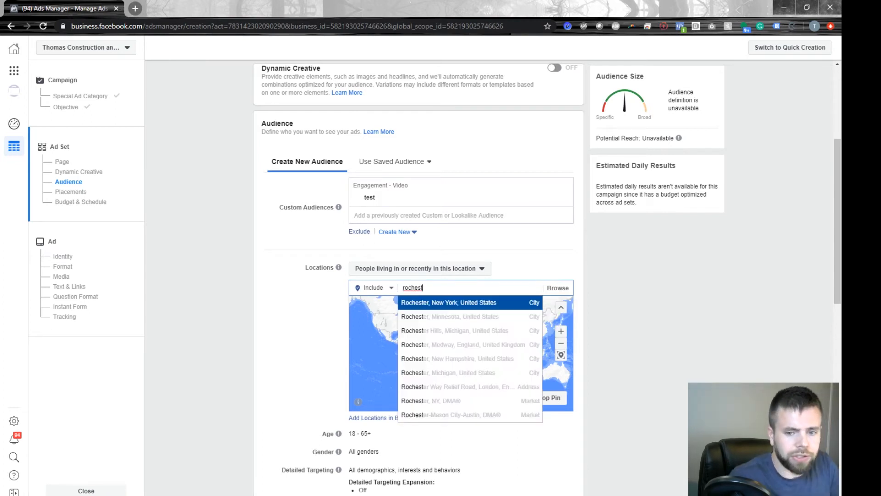
key("Return")
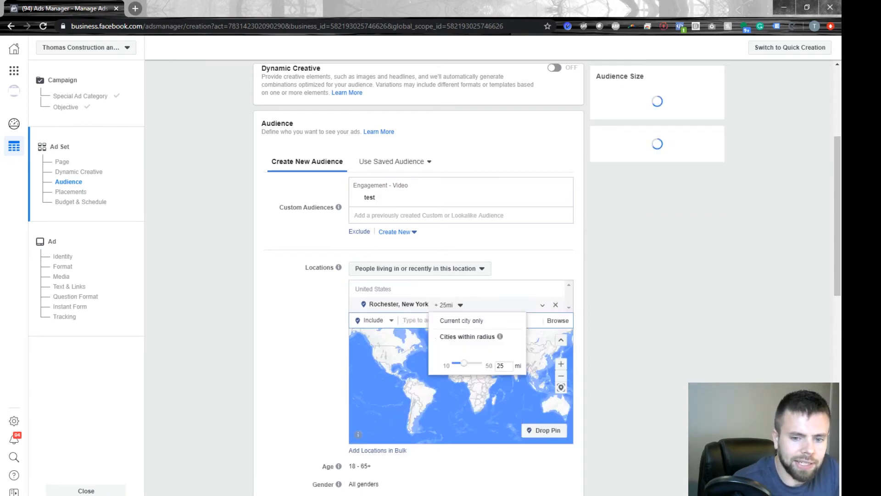
key("Escape")
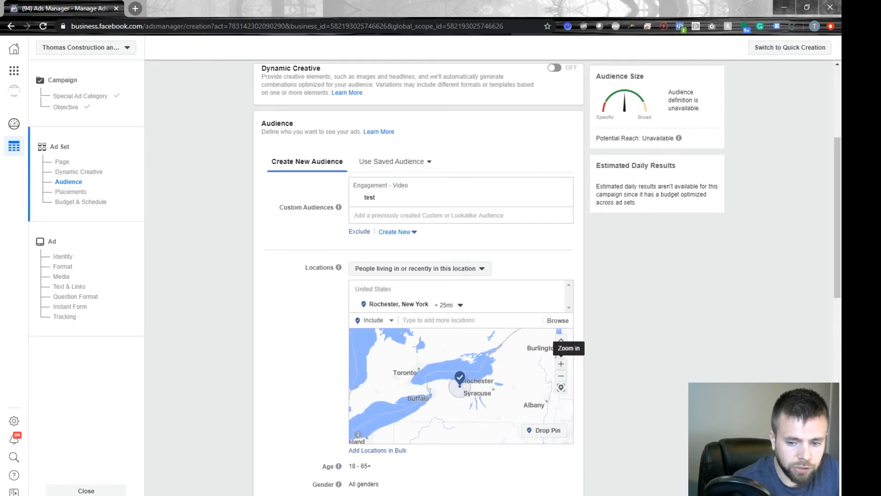
left_click(560, 364)
left_click(561, 364)
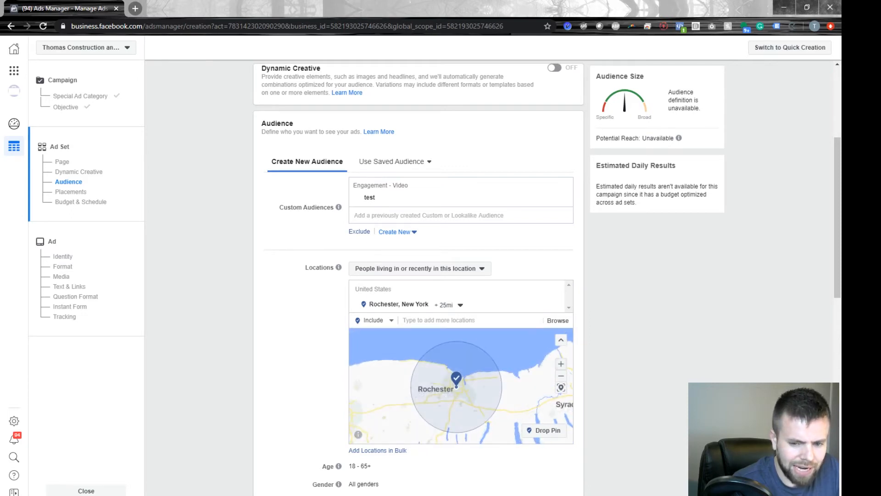
Step: Restrict the Rochester location to the current city only, keeping the targeting on people living in or recently in this location
left_click(560, 364)
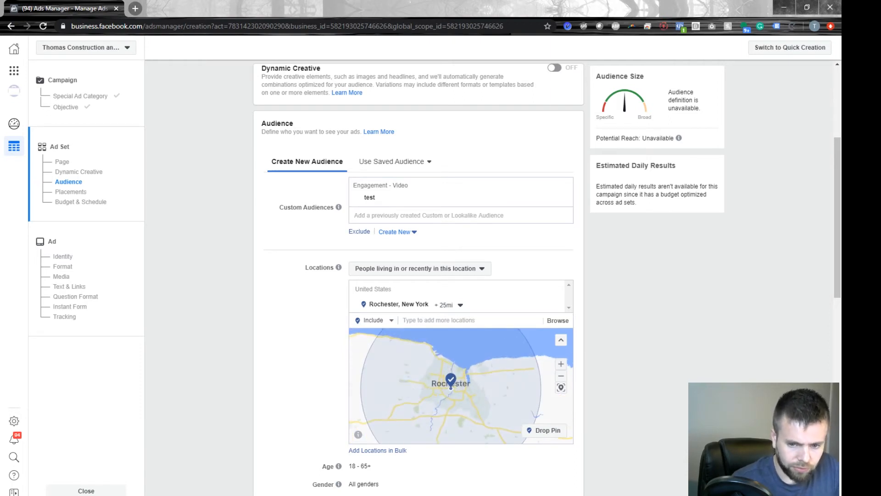
left_click(457, 304)
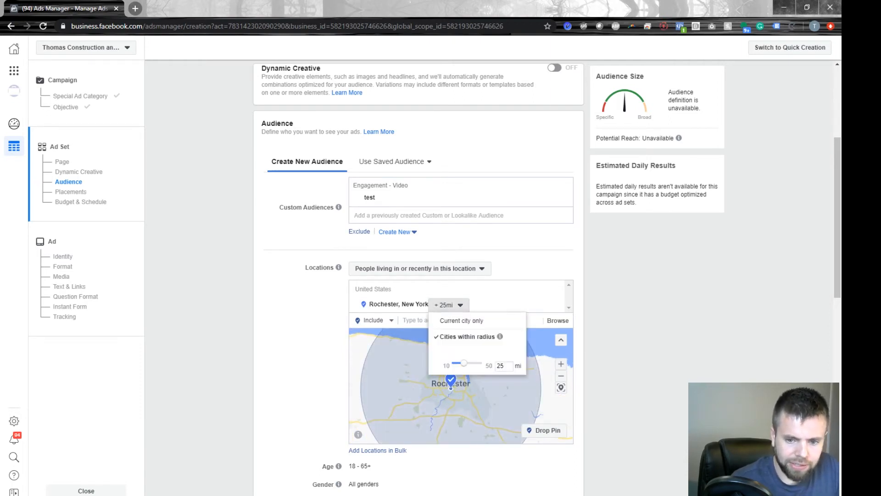
left_click_drag(464, 362, 452, 363)
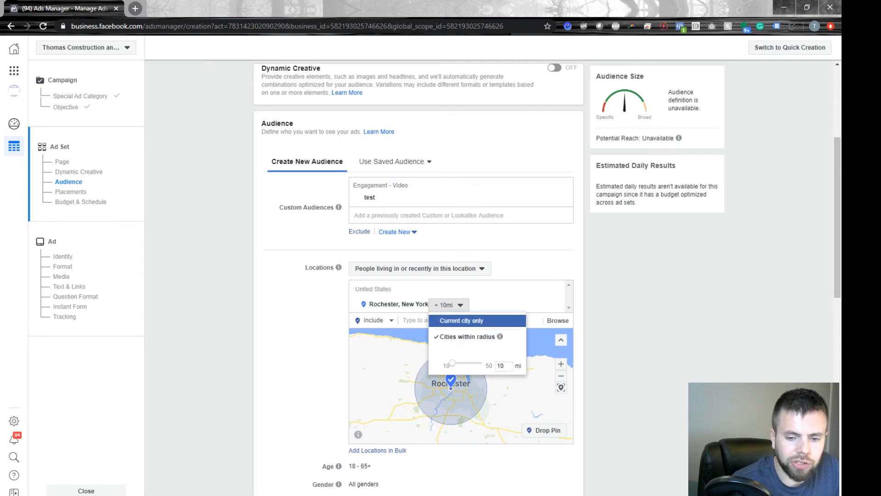
left_click(461, 320)
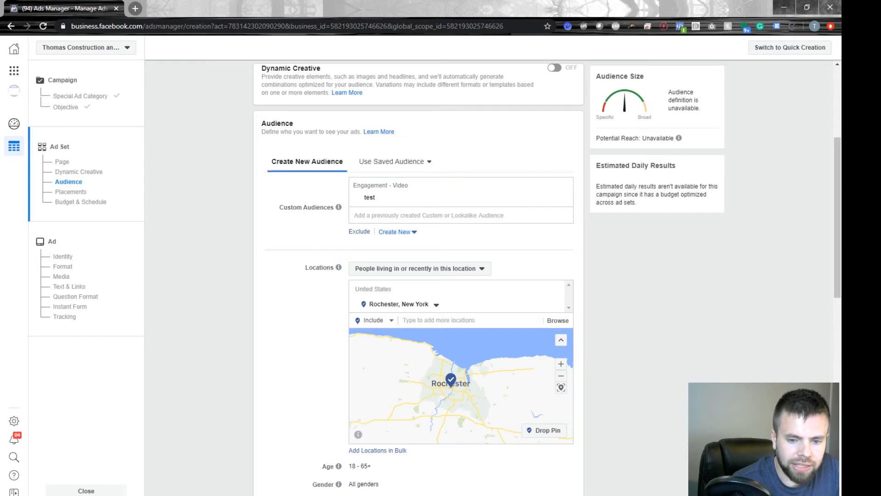
left_click(436, 305)
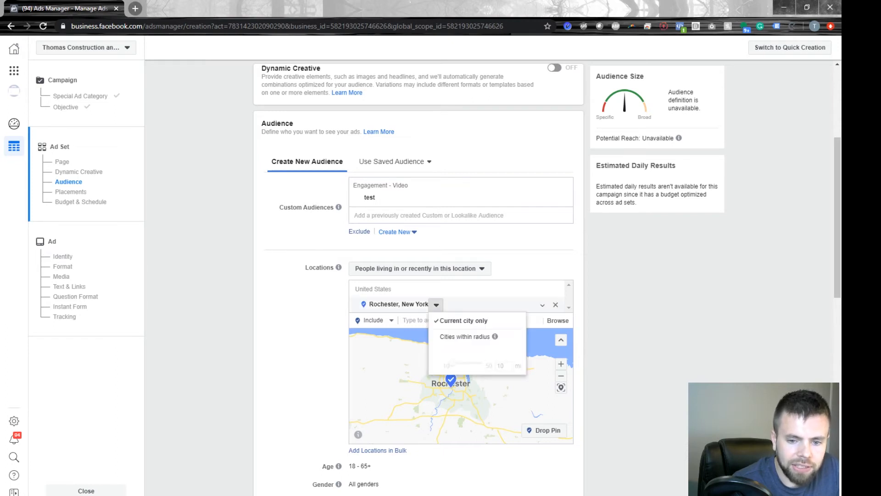
left_click(435, 305)
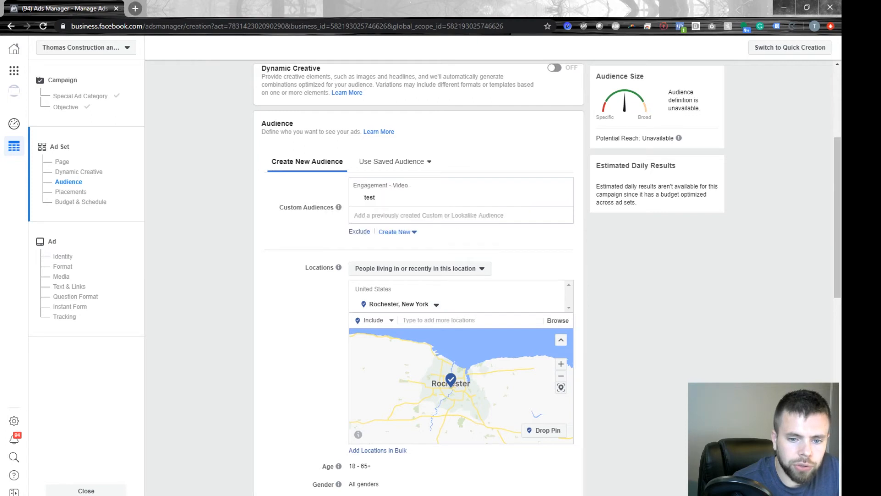
left_click(418, 268)
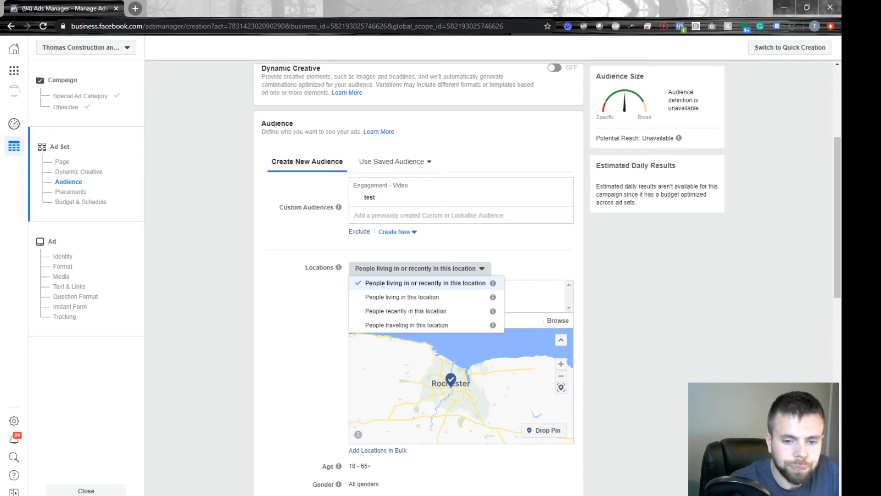
left_click(425, 283)
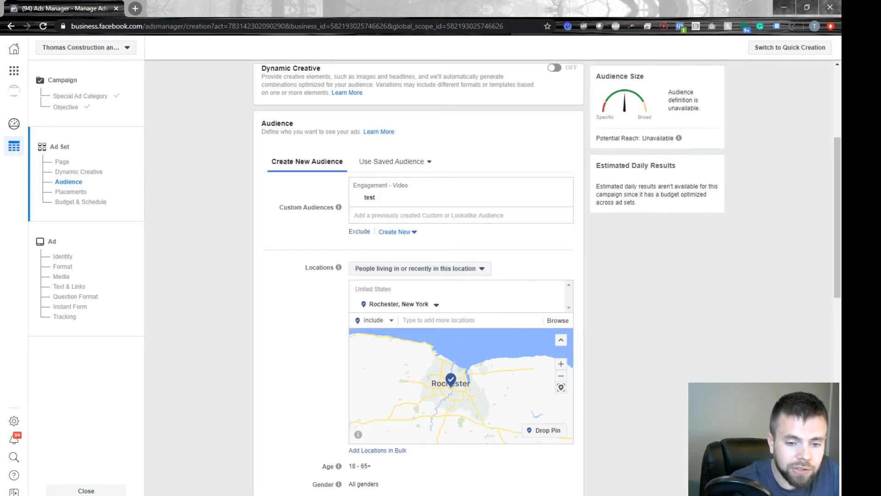
Step: Add the interest "Patio" to the ad set's detailed targeting
scroll(418, 234, "down", 5)
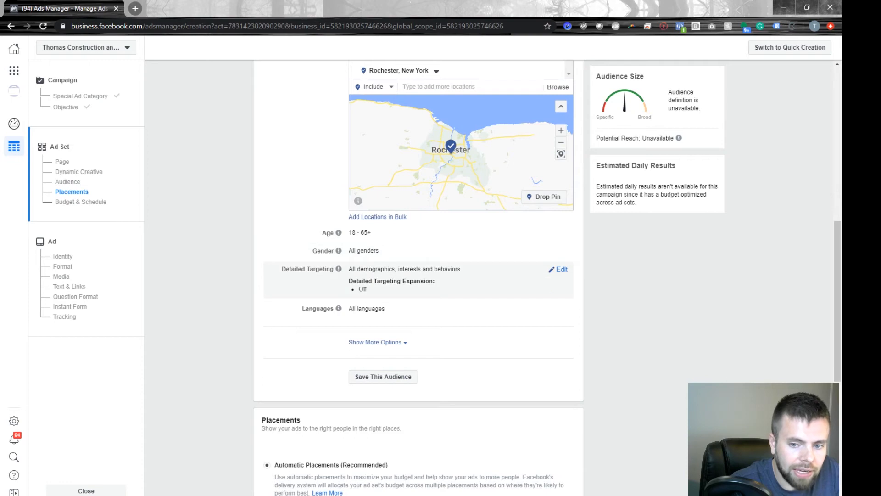
left_click(559, 269)
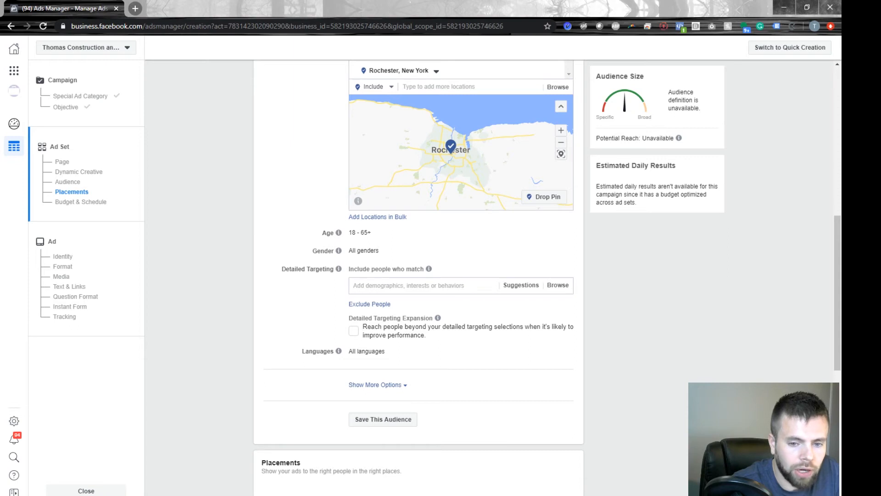
left_click(425, 286)
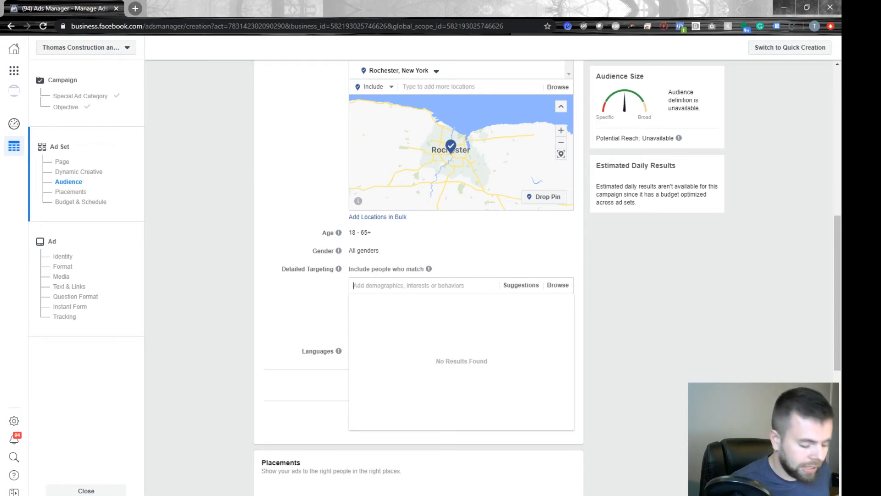
type("patio")
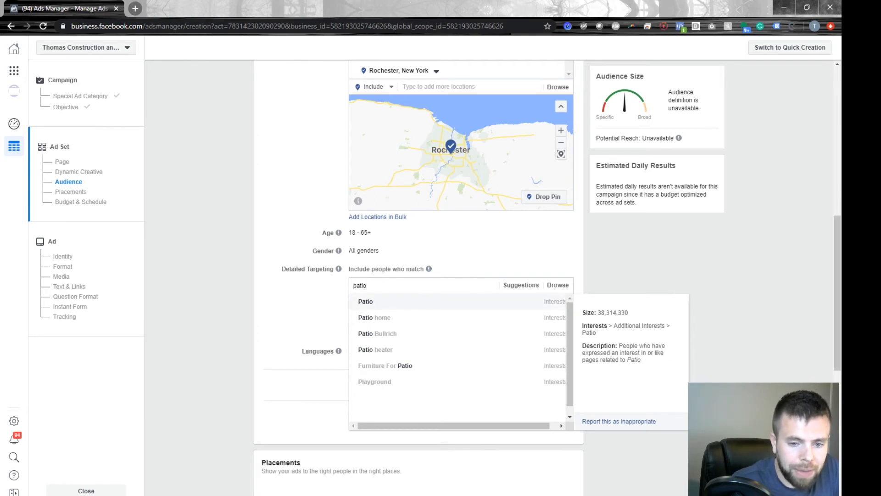
key("Return")
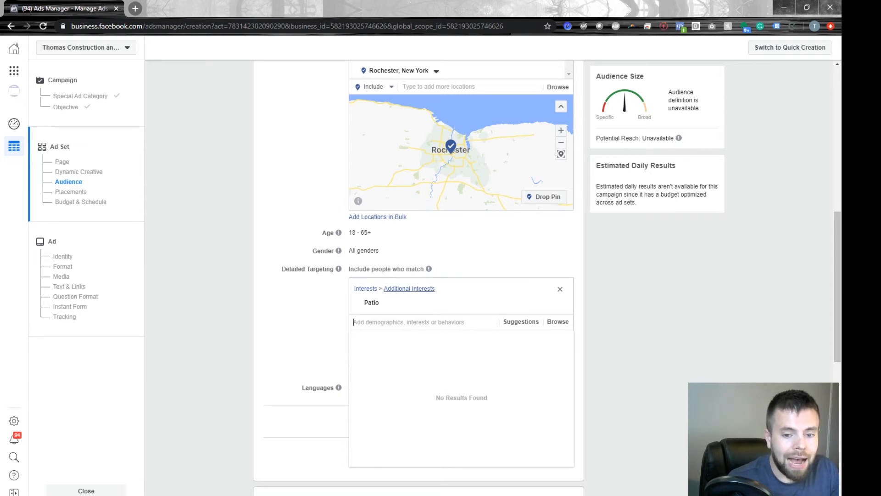
mouse_move(409, 303)
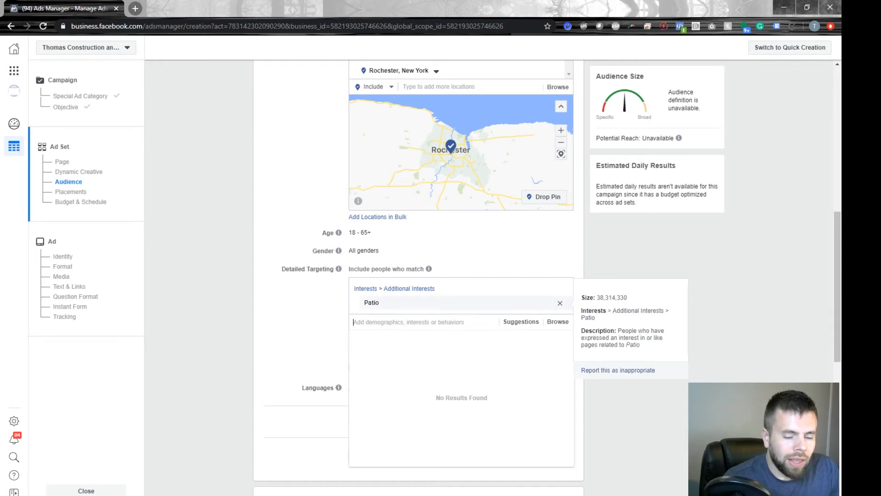
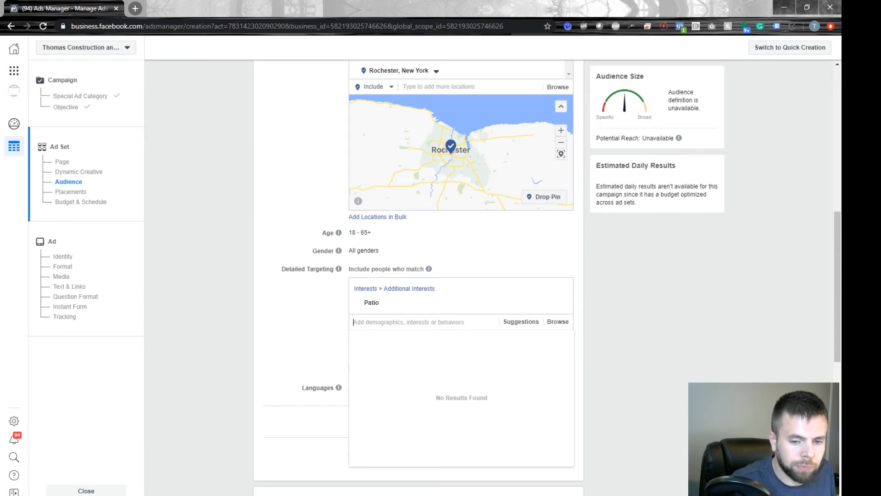
mouse_move(459, 303)
left_click_drag(380, 303, 363, 303)
Step: Browse the detailed targeting's education demographics and examine the available education levels
left_click(376, 321)
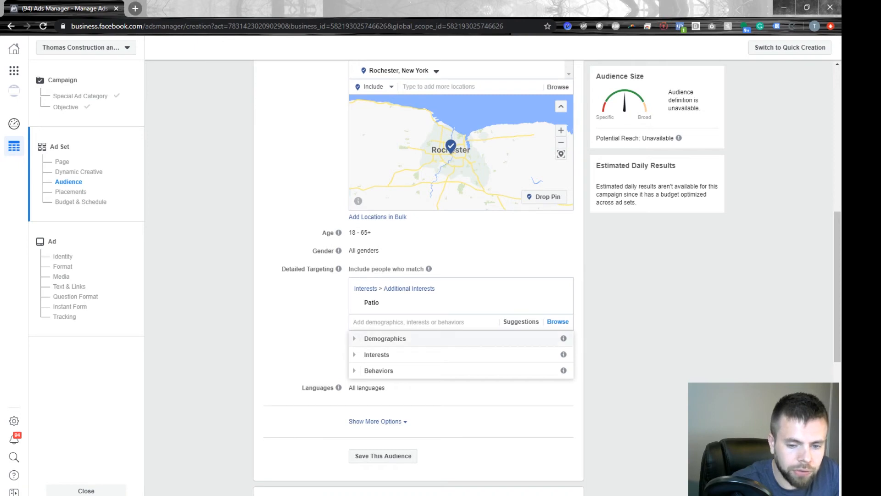
left_click(384, 338)
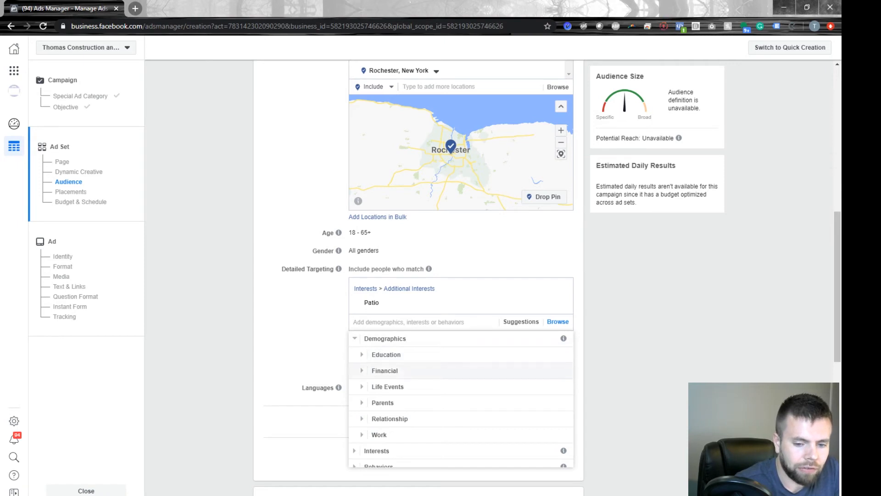
left_click(386, 354)
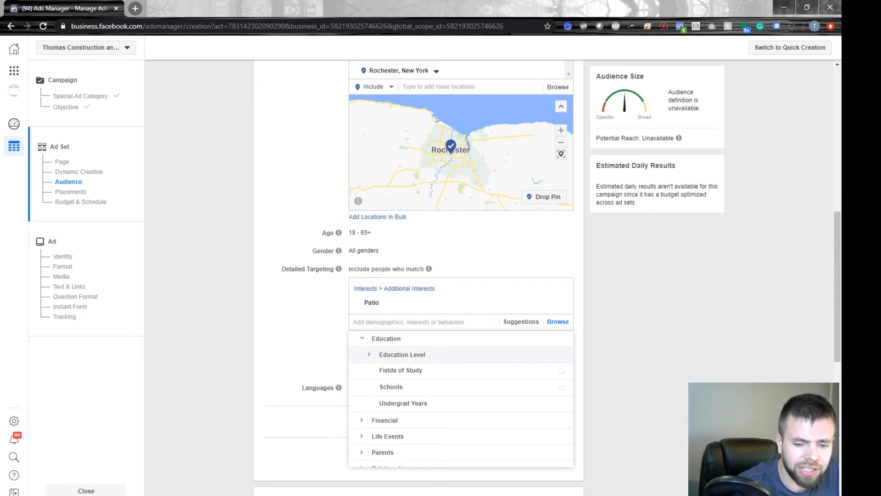
left_click(402, 354)
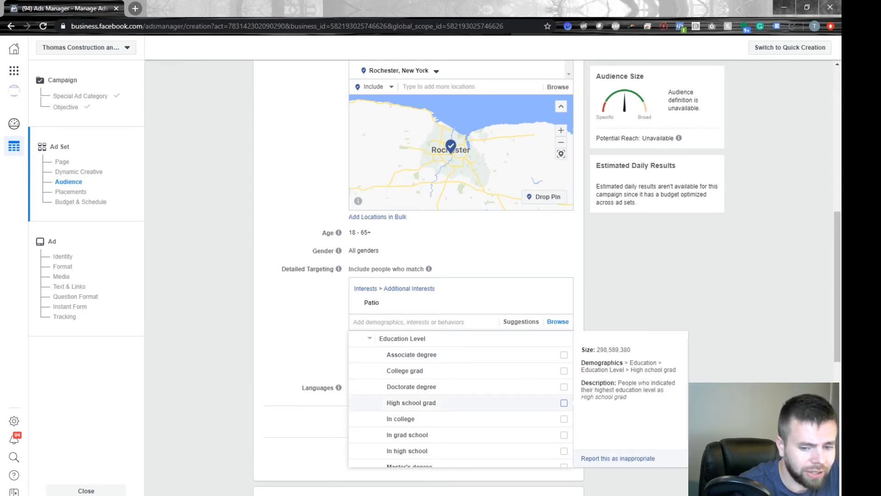
scroll(505, 427, "down", 3)
scroll(459, 430, "up", 3)
scroll(459, 440, "down", 3)
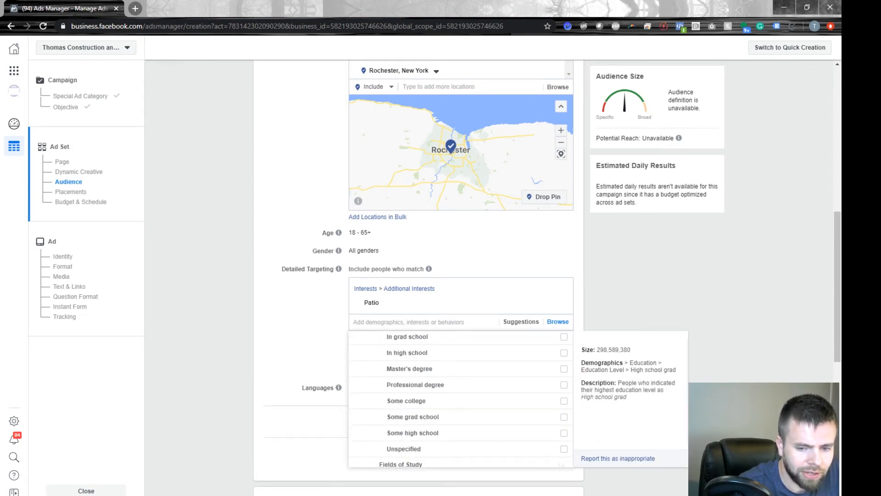
scroll(459, 443, "up", 3)
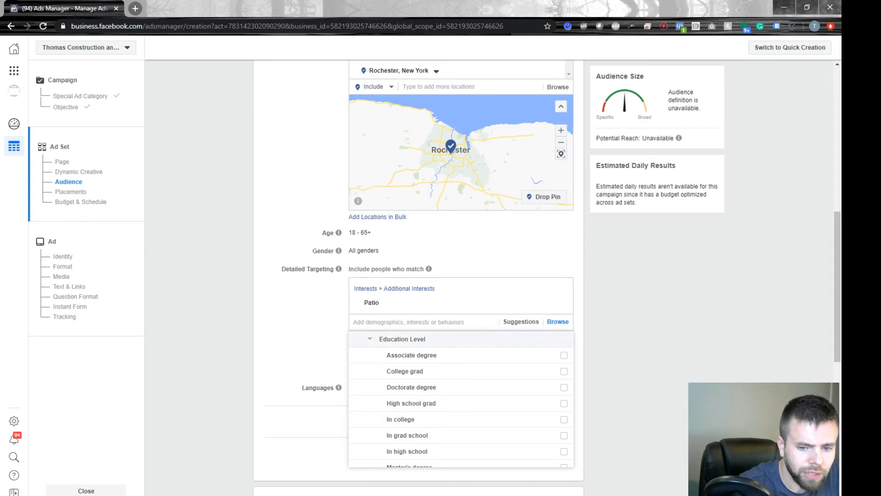
left_click(402, 338)
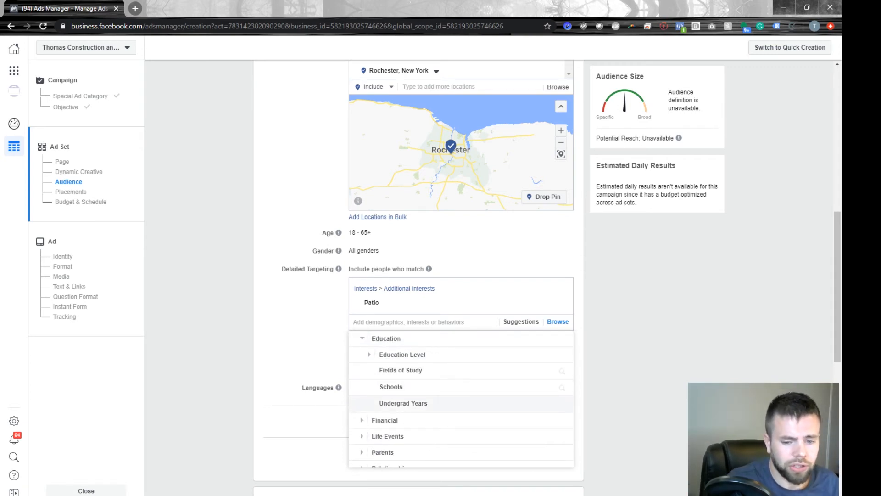
left_click(386, 339)
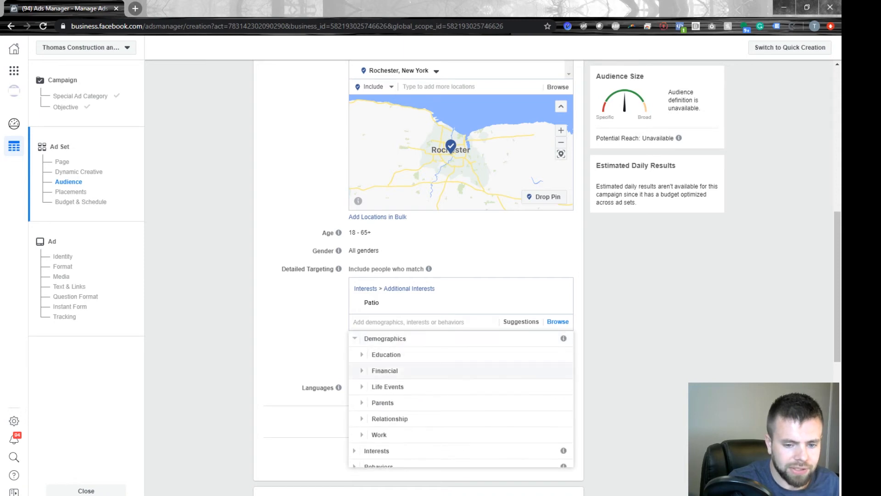
Step: Examine the household income options among the financial demographics
left_click(384, 370)
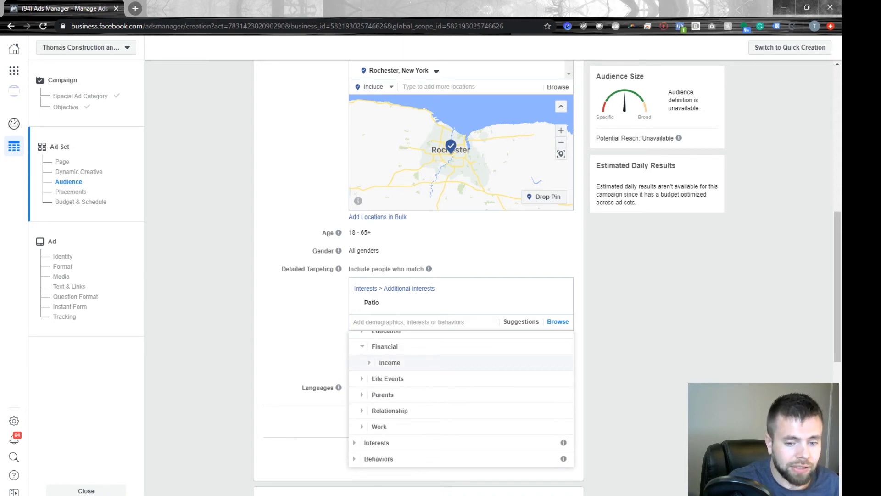
left_click(390, 363)
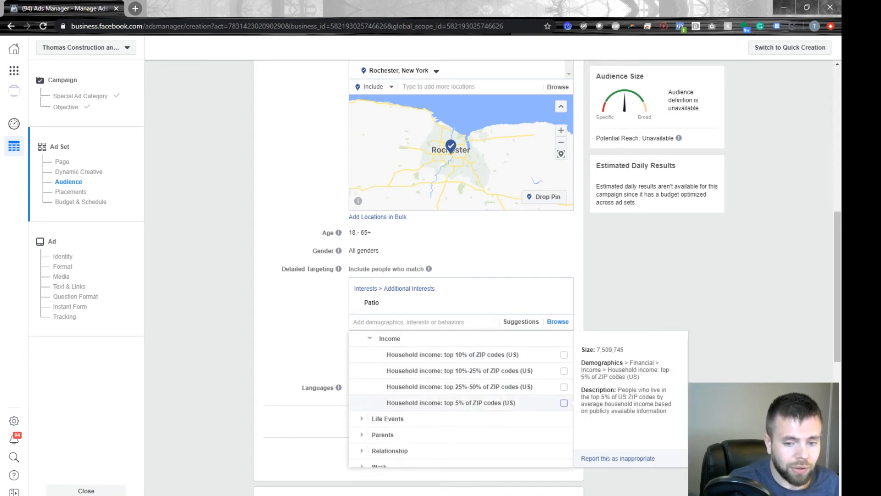
scroll(459, 403, "up", 1)
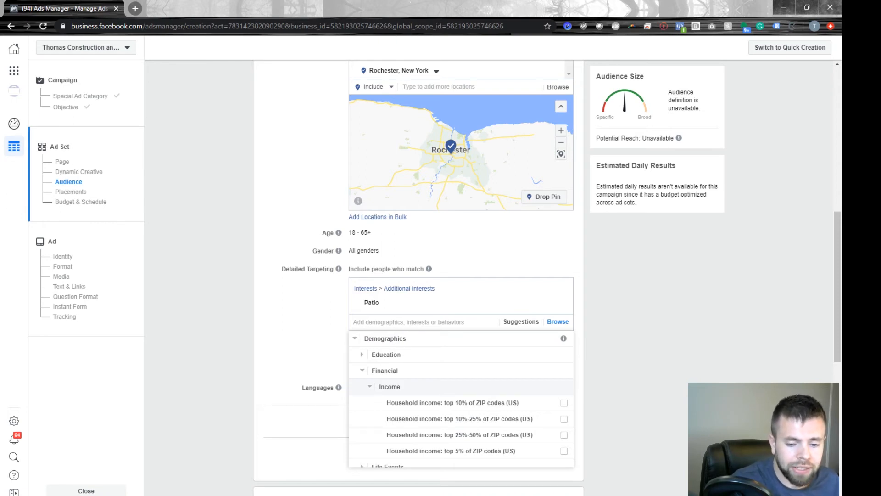
left_click(390, 386)
scroll(390, 388, "down", 1)
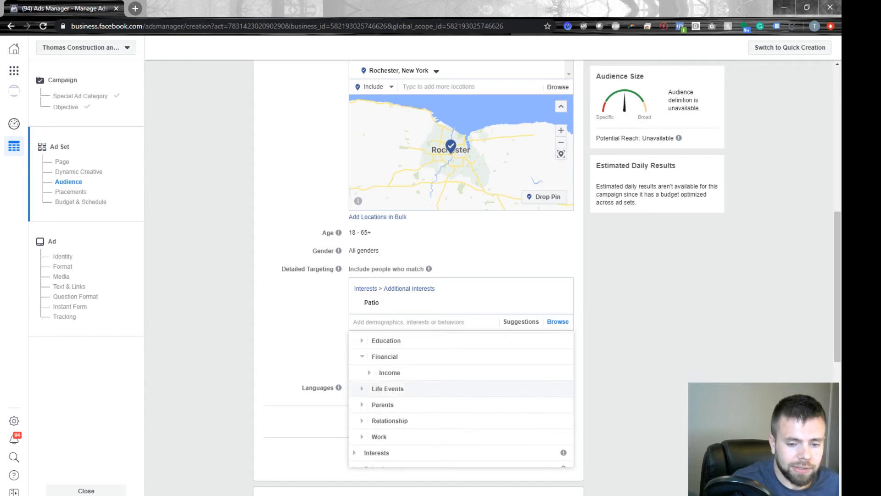
Step: Examine the life event demographics, including the anniversary, birthday, friends-of, newly engaged and newlywed options
left_click(388, 378)
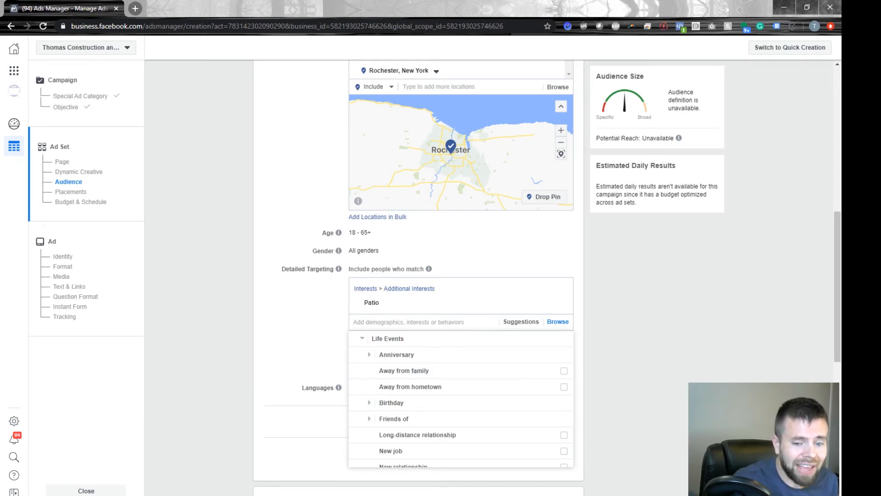
left_click(397, 354)
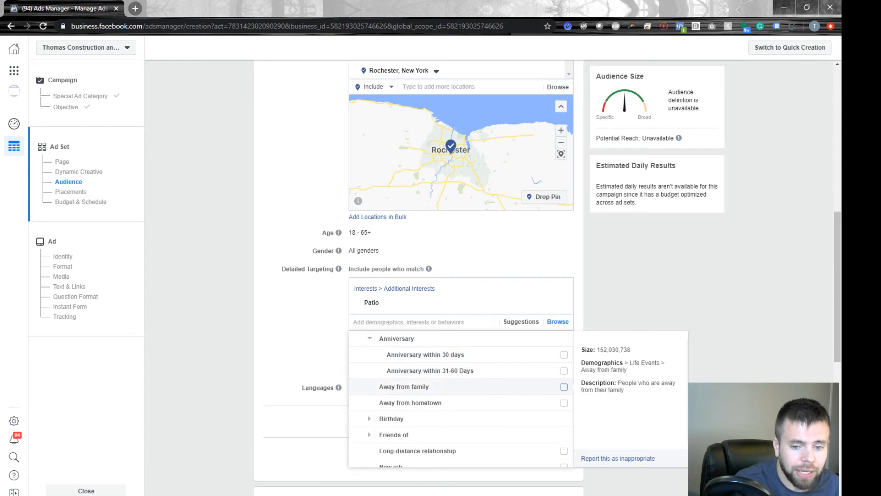
left_click(396, 339)
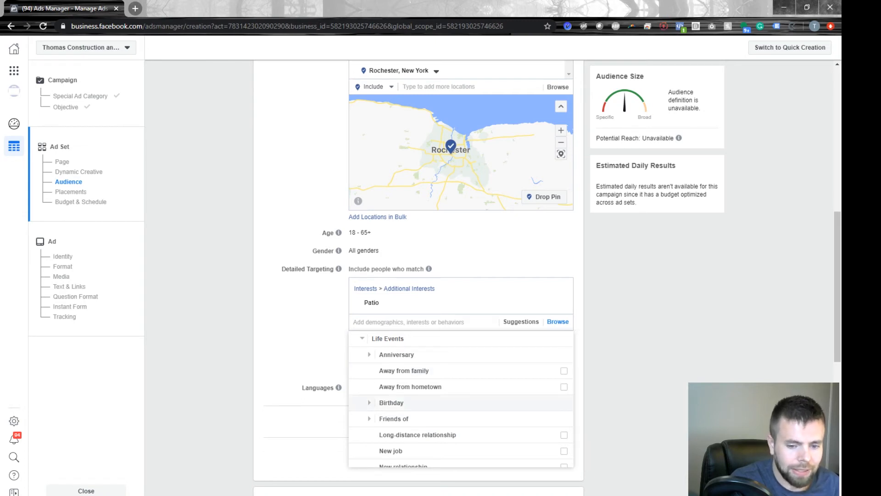
left_click(391, 403)
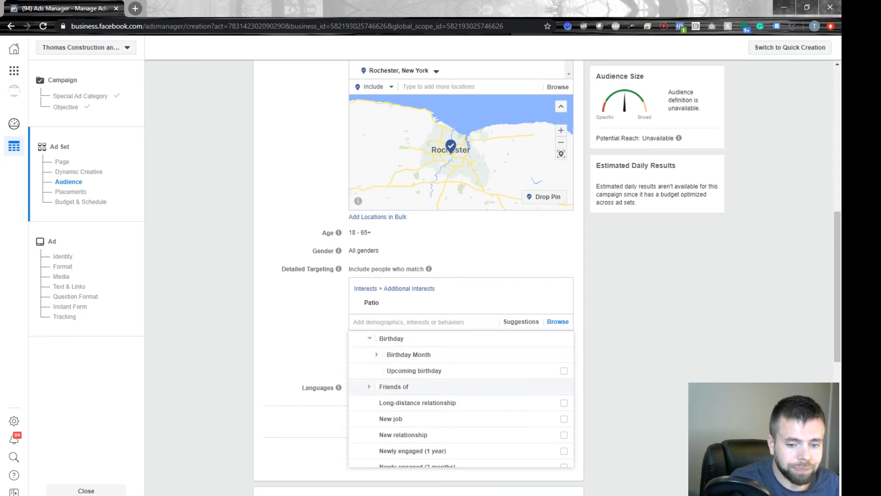
left_click(393, 387)
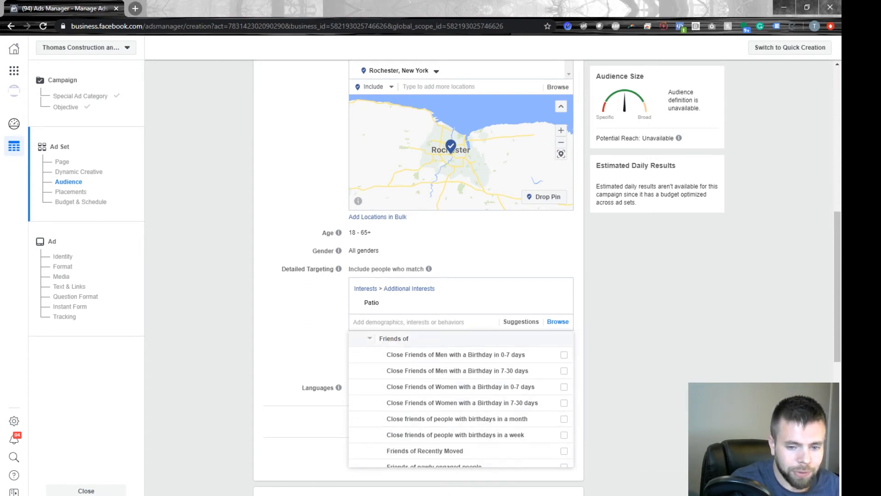
left_click(369, 338)
scroll(459, 411, "down", 3)
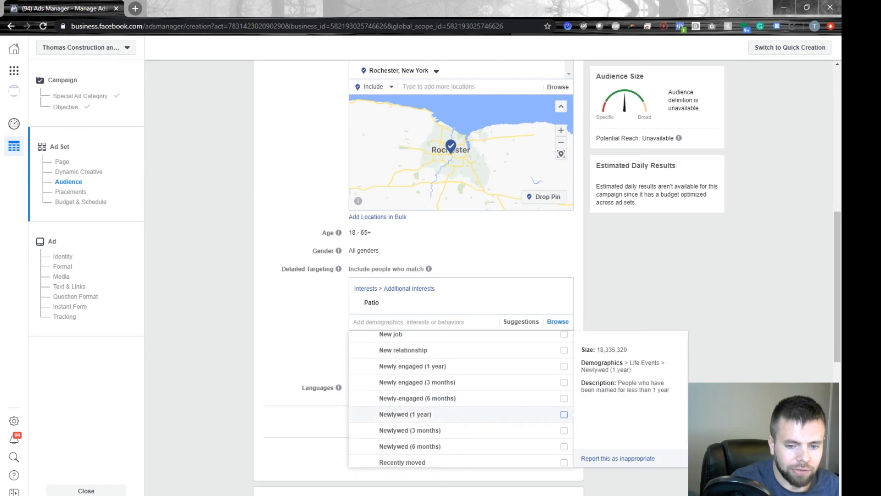
scroll(459, 411, "up", 3)
scroll(459, 418, "down", 3)
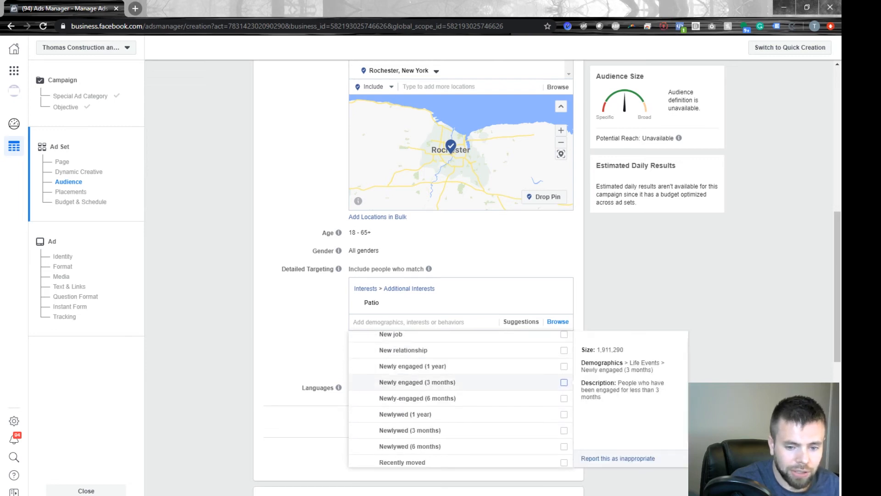
scroll(459, 413, "up", 3)
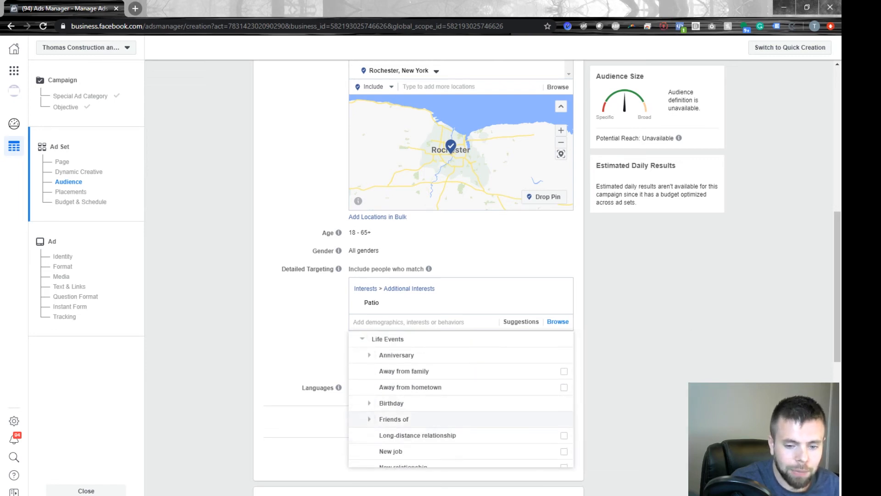
Step: Examine the remaining life event demographics plus the parents and work categories, and collapse the demographics list
scroll(458, 430, "down", 3)
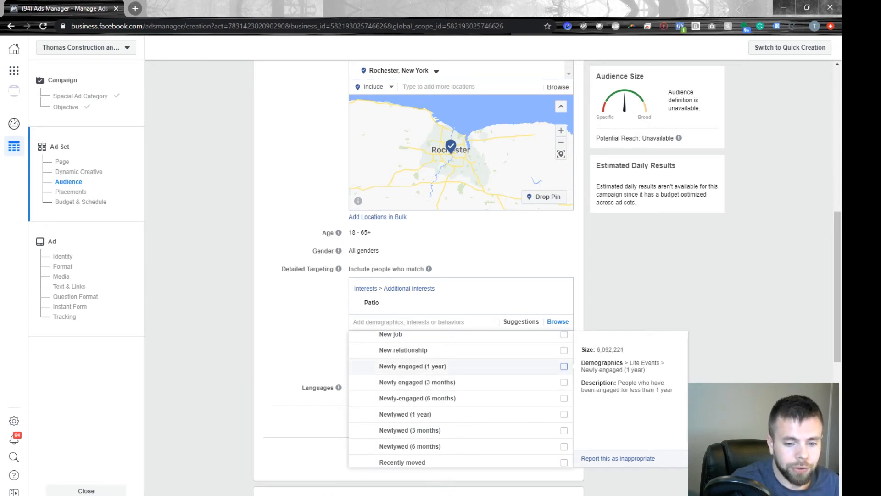
scroll(459, 380, "down", 2)
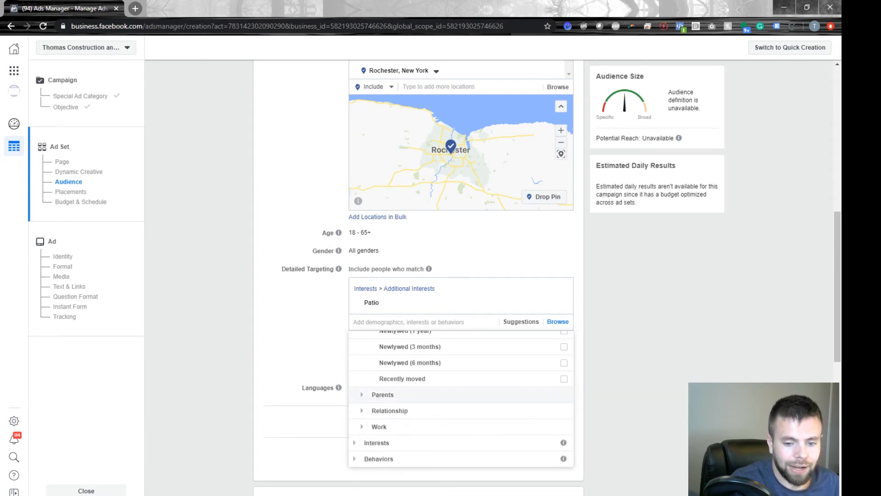
left_click(382, 394)
left_click(382, 379)
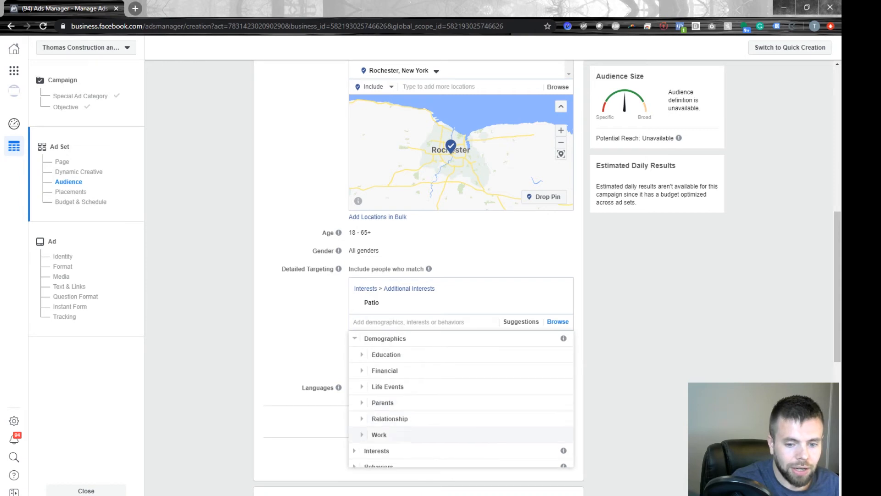
scroll(459, 413, "down", 1)
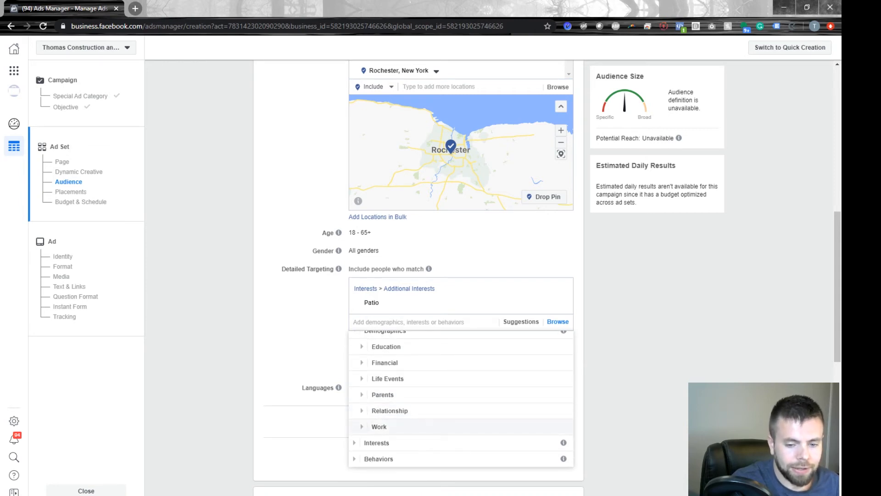
left_click(379, 426)
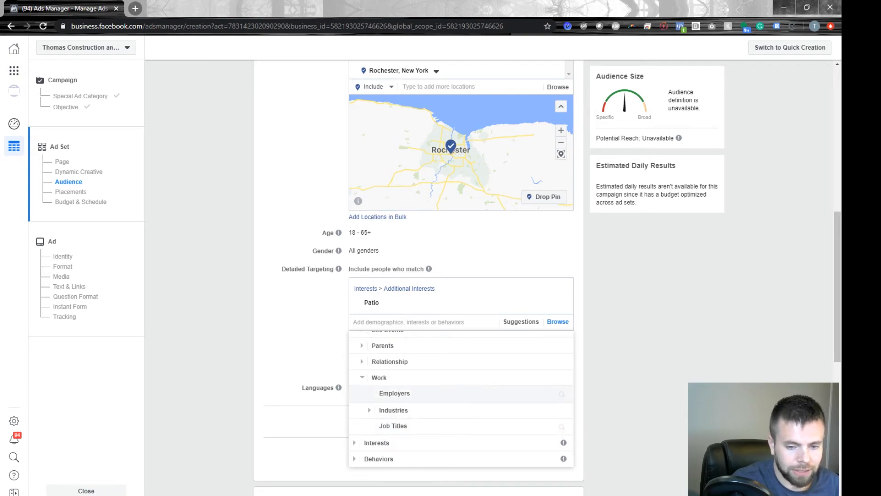
scroll(461, 399, "up", 7)
scroll(459, 348, "up", 1)
scroll(459, 348, "down", 7)
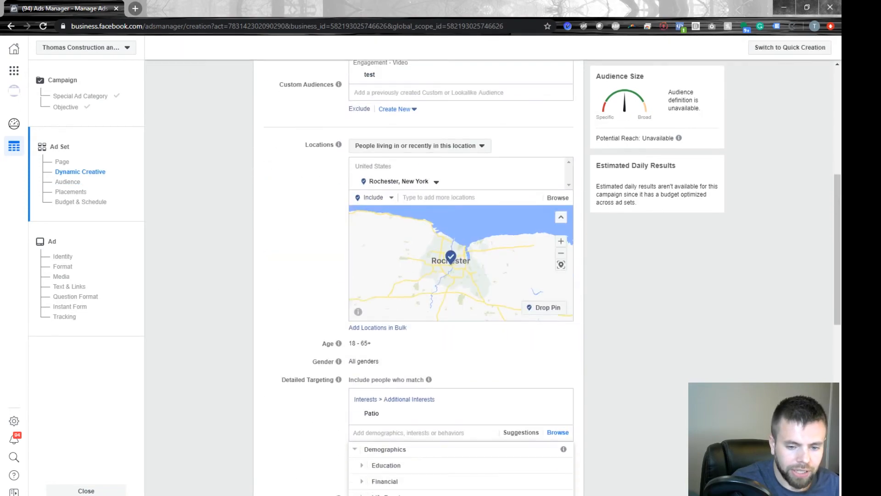
left_click(385, 332)
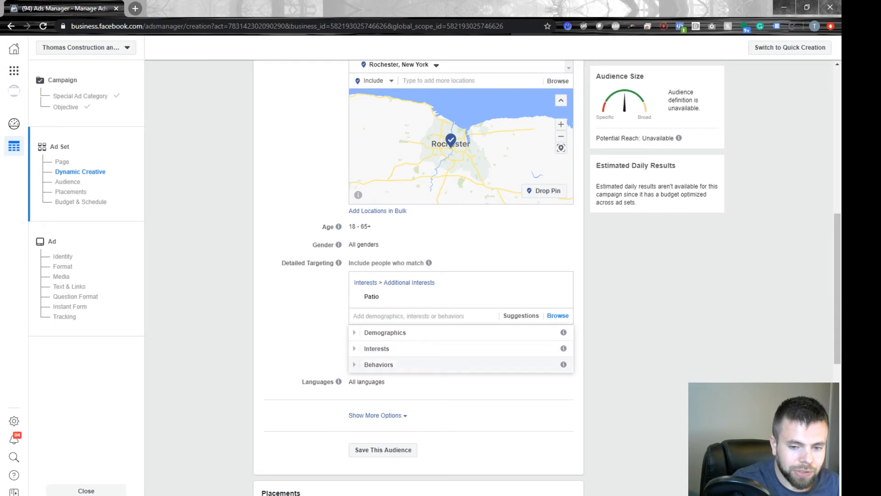
Step: Browse the behaviors categories available for the ad set's detailed targeting
mouse_move(459, 297)
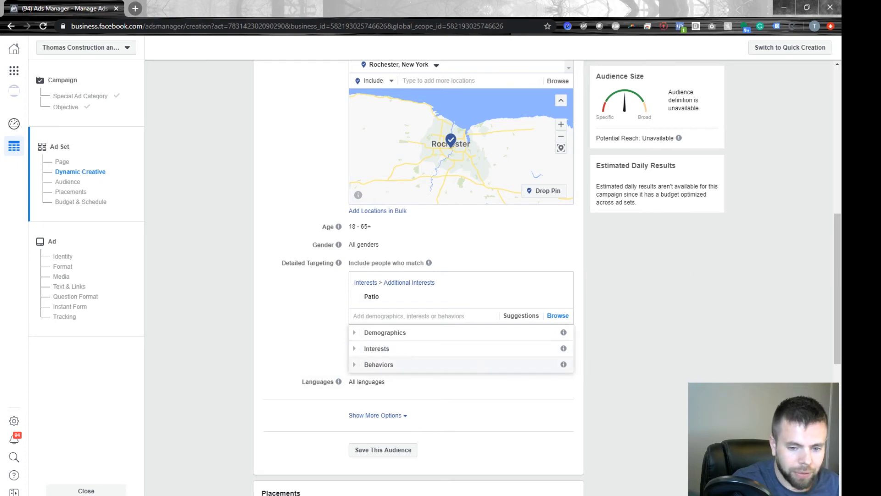
left_click(378, 364)
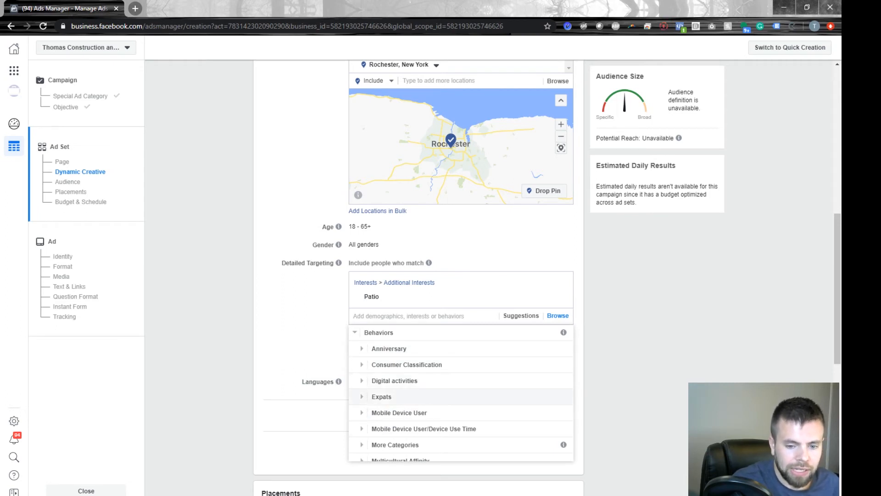
scroll(459, 396, "down", 2)
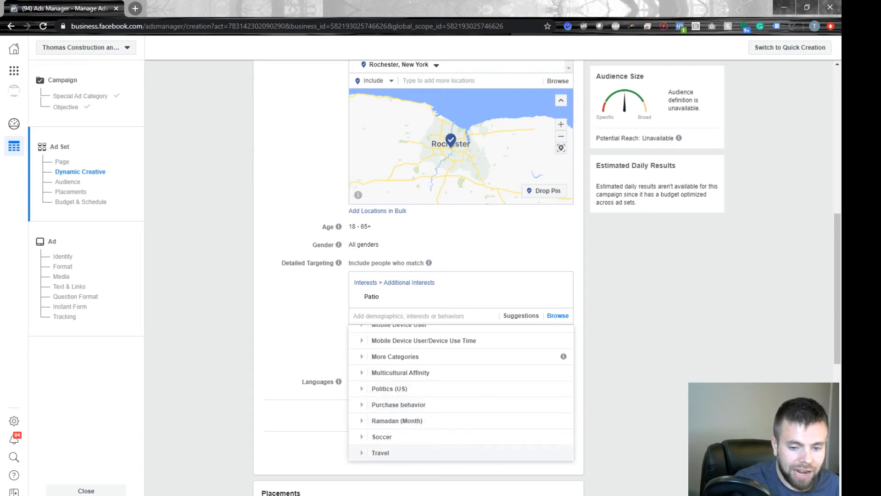
scroll(459, 427, "up", 3)
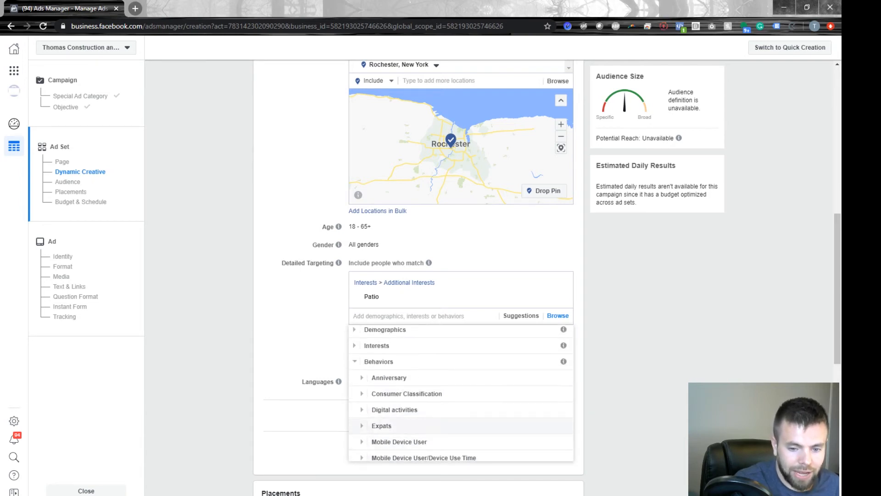
scroll(458, 404, "down", 5)
scroll(459, 403, "up", 5)
scroll(459, 404, "down", 1)
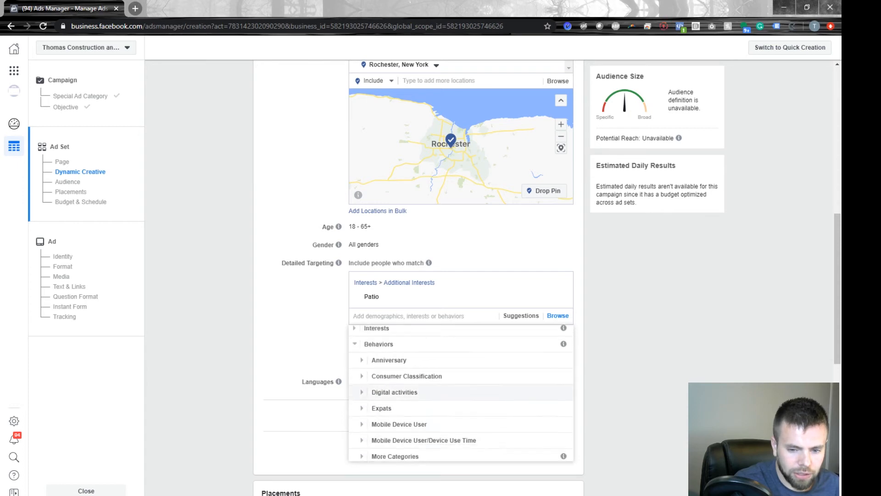
scroll(459, 392, "down", 5)
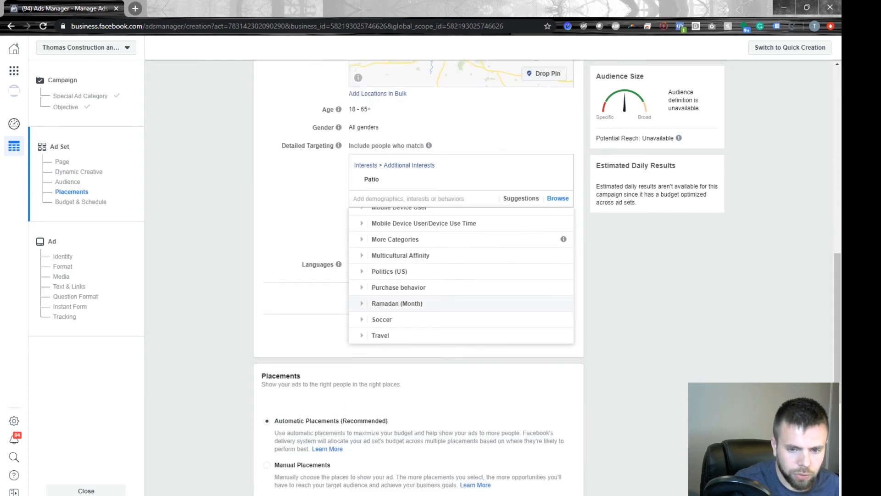
Step: Examine the purchase behavior options among the behaviors and close the detailed targeting browser
left_click(399, 287)
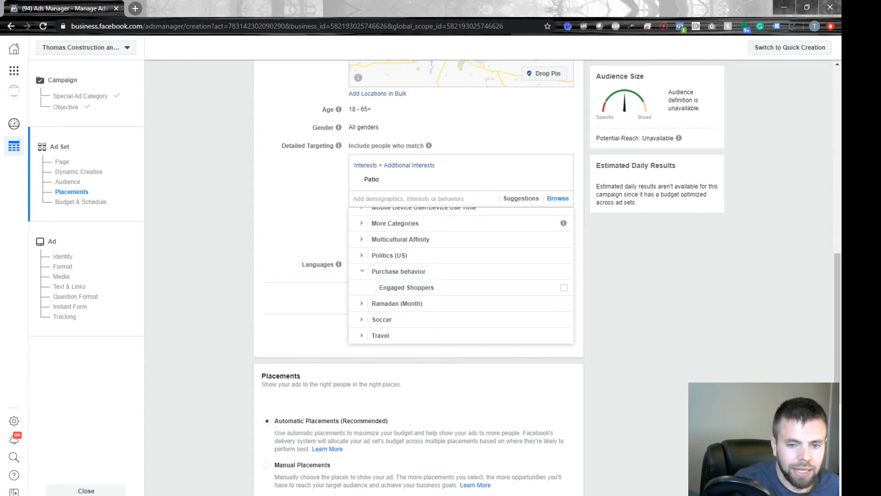
scroll(460, 270, "up", 3)
scroll(461, 270, "down", 3)
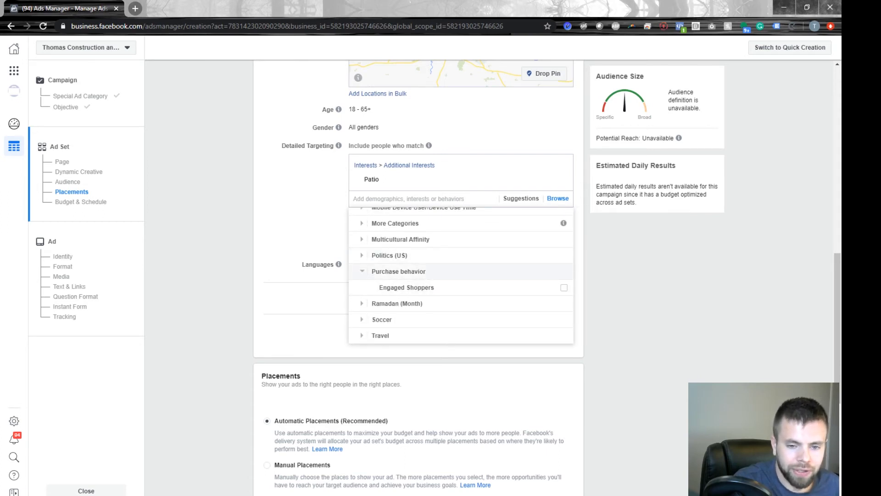
scroll(399, 274, "up", 2)
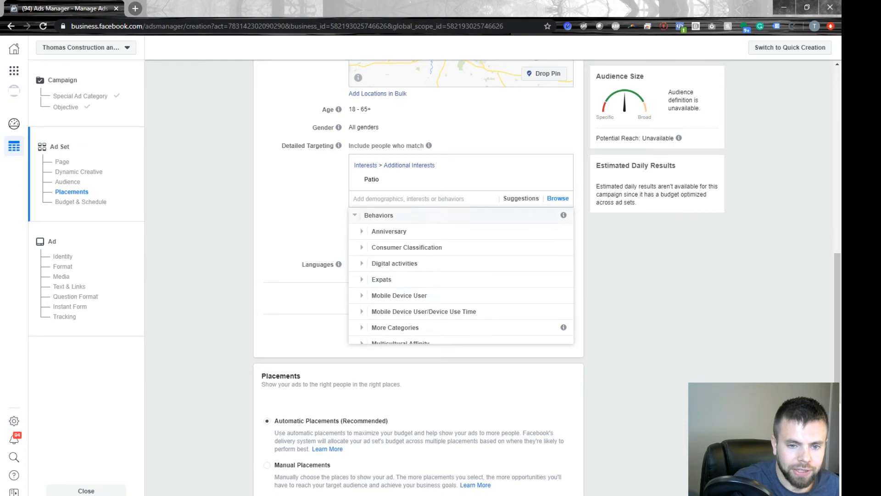
left_click(379, 214)
key("Escape")
Step: Enable detailed targeting expansion to reach people beyond the "Patio" interest selection
mouse_move(404, 179)
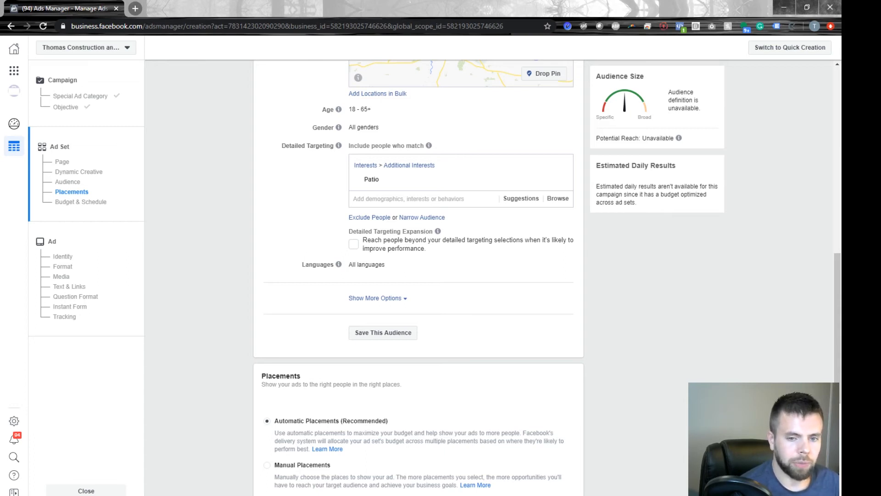
mouse_move(461, 179)
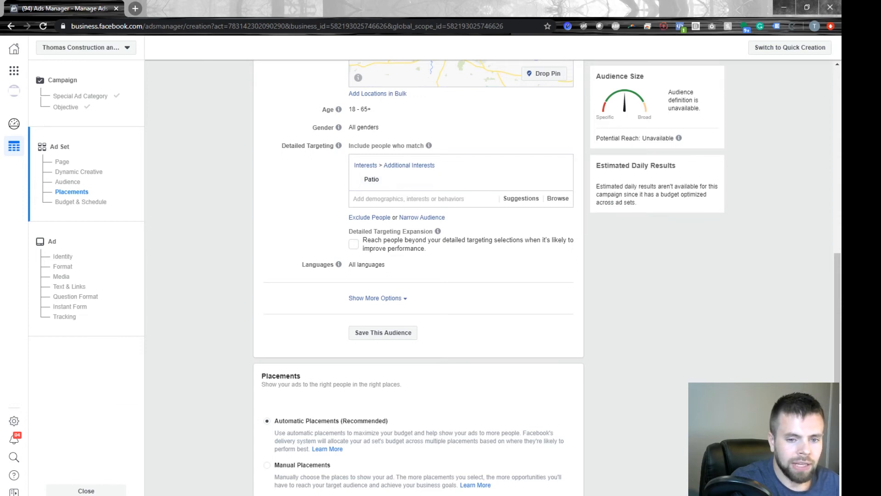
left_click(353, 243)
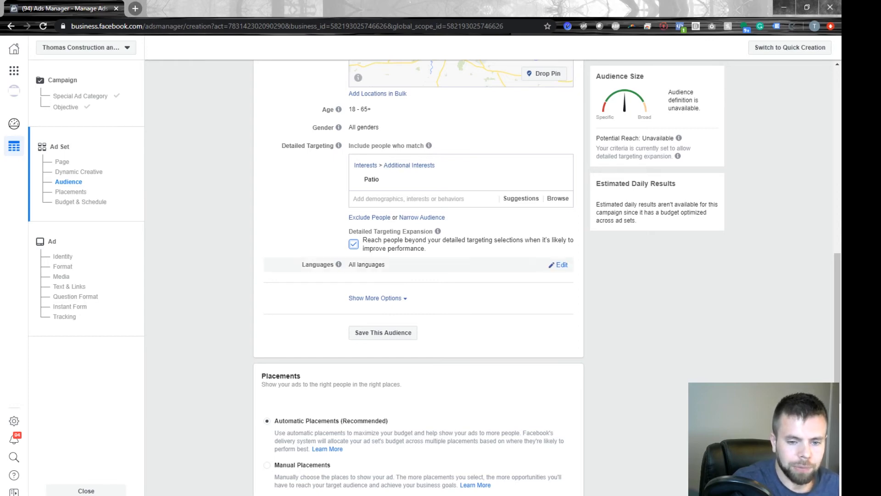
Step: Switch the ad set's placements from automatic to manual
scroll(459, 264, "down", 3)
scroll(418, 275, "down", 3)
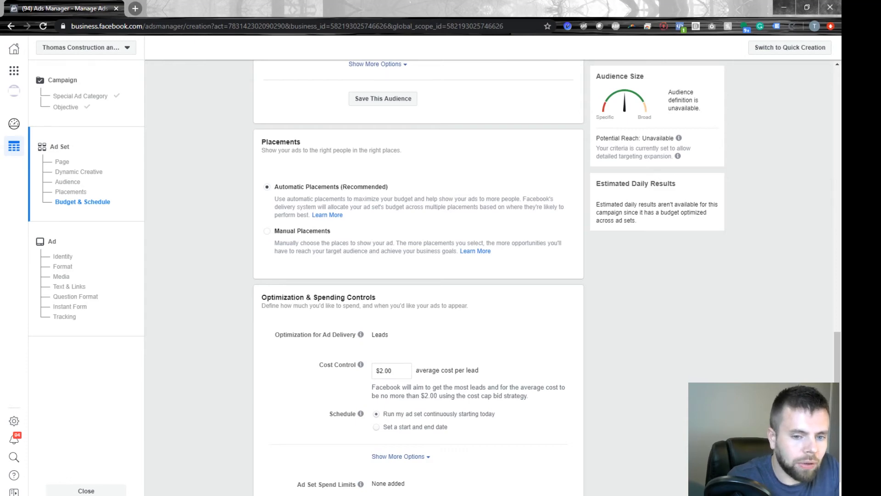
left_click(267, 231)
Step: Limit the Feeds placements to Facebook News Feed, deselecting Instagram Feed, Facebook Marketplace and Instagram Explore
scroll(349, 248, "down", 3)
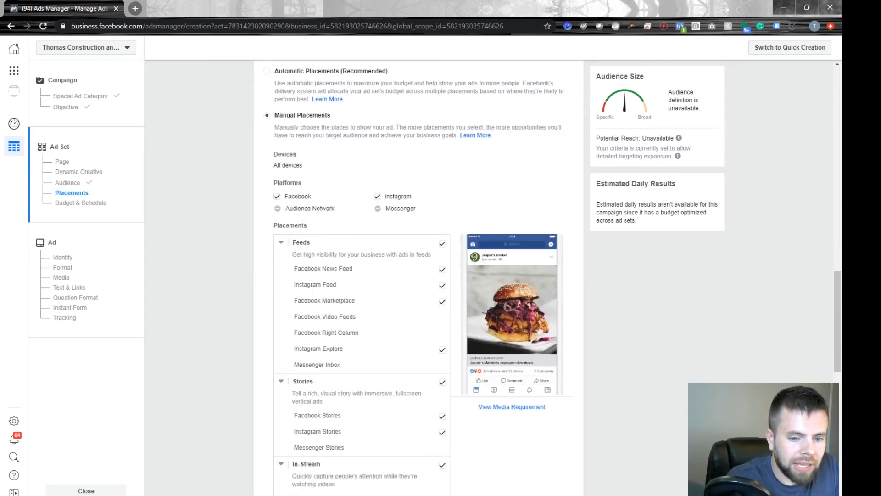
scroll(362, 248, "down", 3)
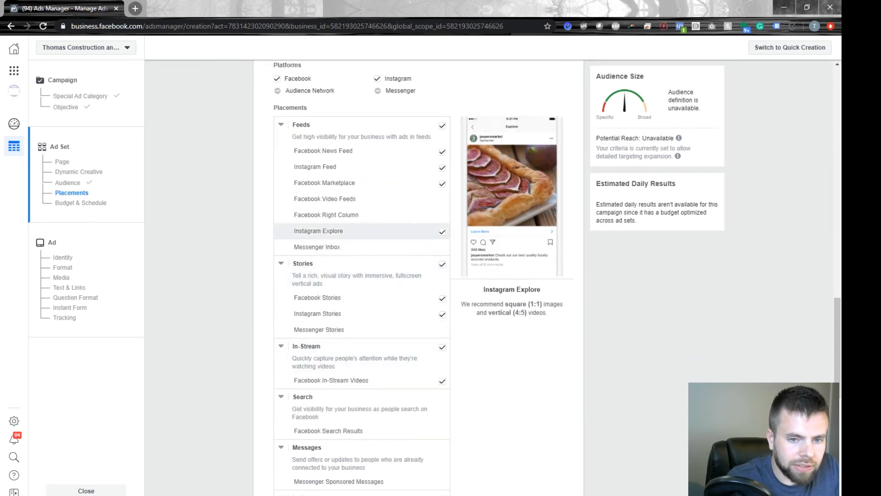
scroll(361, 239, "up", 3)
scroll(362, 303, "down", 9)
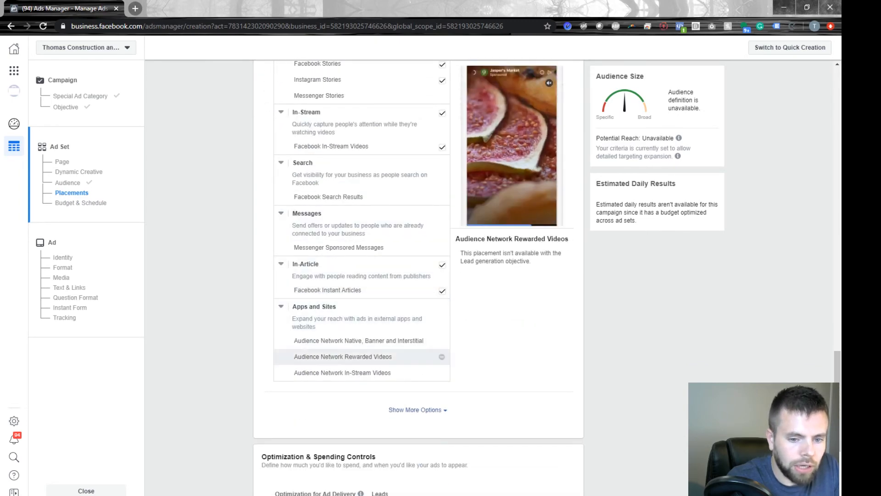
scroll(363, 322, "up", 5)
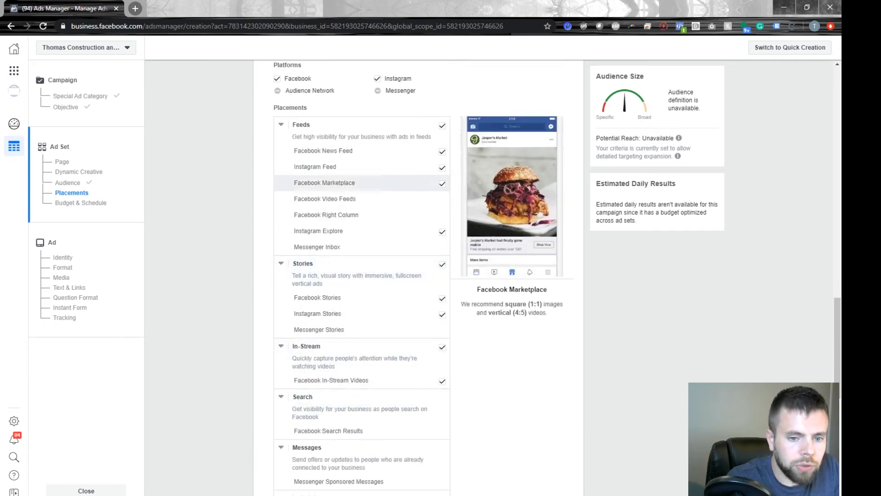
scroll(363, 329, "down", 3)
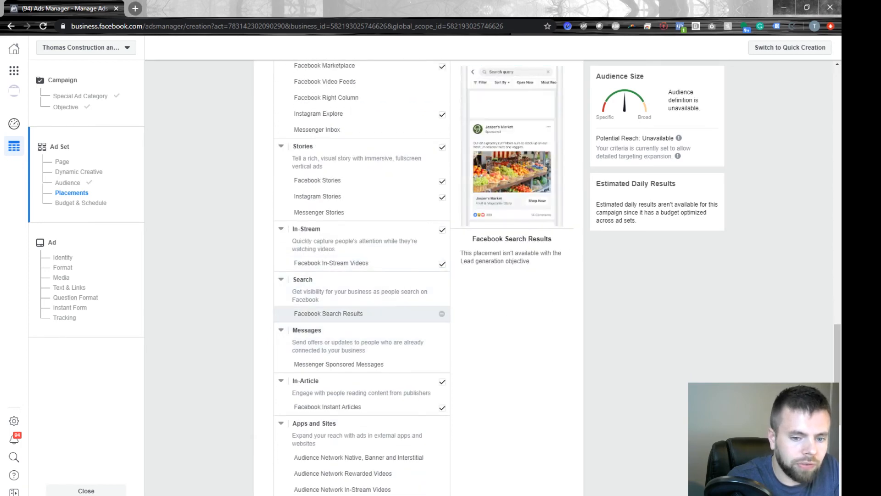
scroll(362, 285, "up", 3)
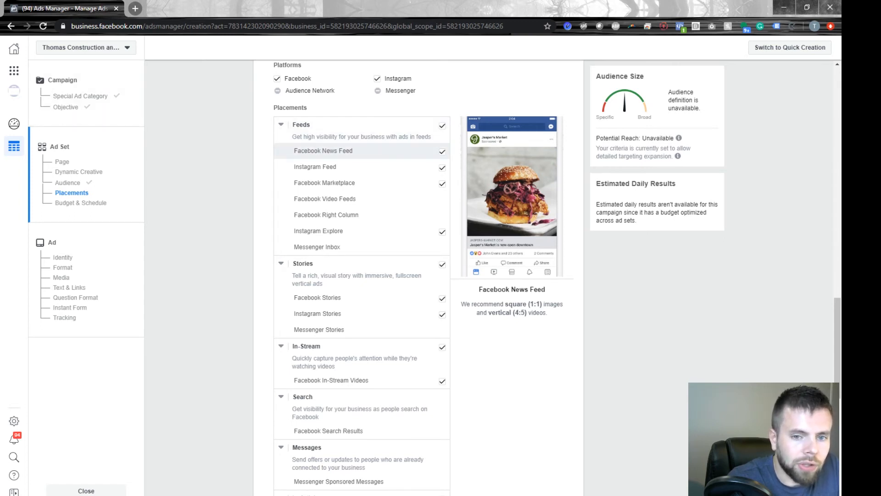
left_click(442, 125)
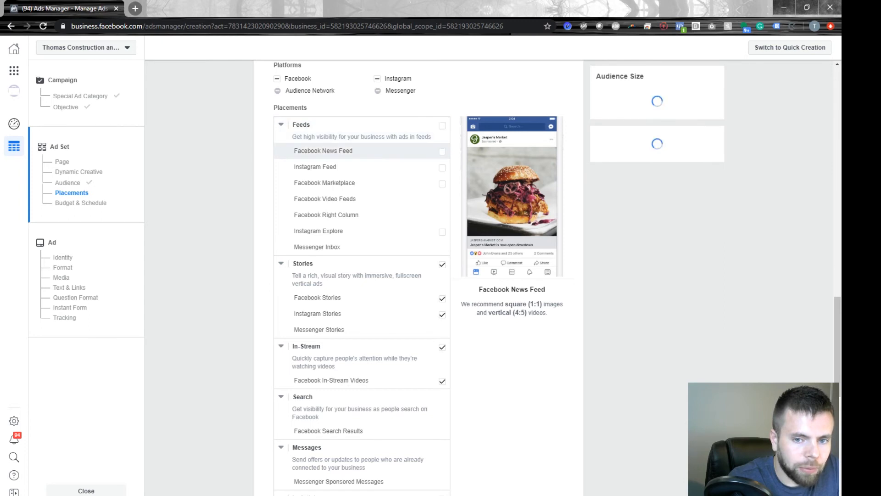
left_click(441, 152)
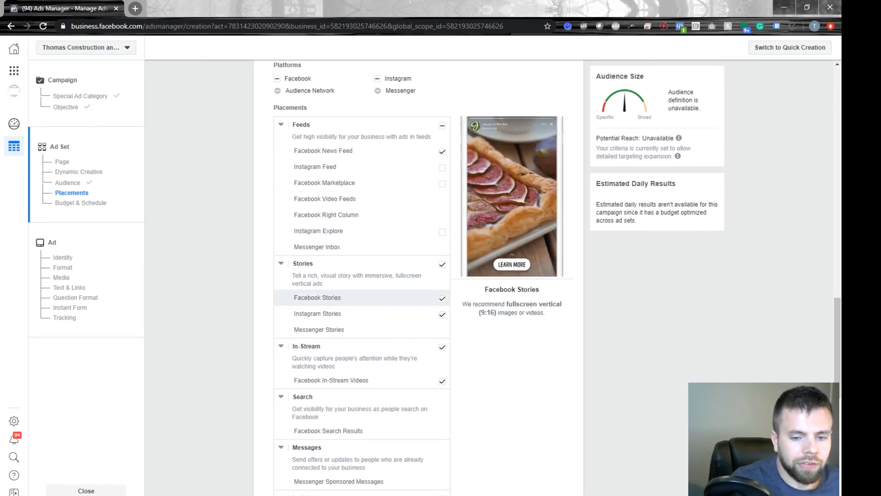
Step: Review the manual placement settings, including devices, platforms, Stories, In-Stream, Search, Messages, In-Article and Apps and Sites
scroll(362, 299, "down", 2)
scroll(362, 298, "up", 3)
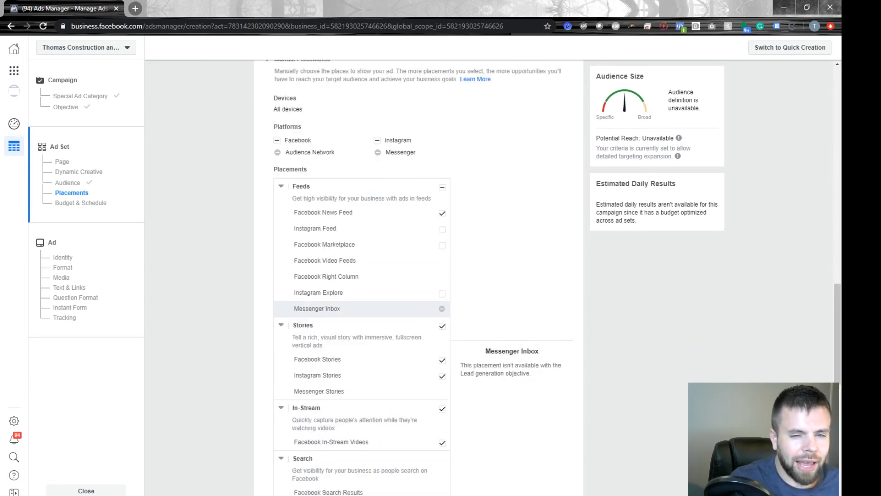
scroll(362, 284, "up", 1)
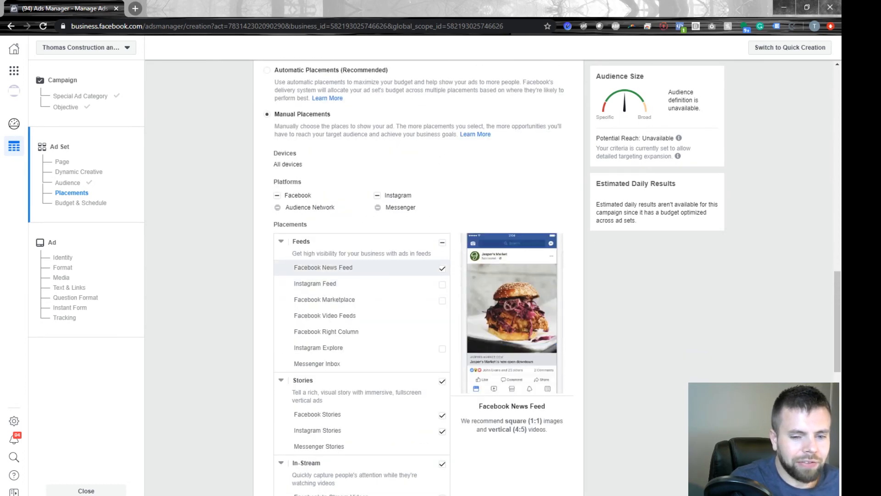
scroll(362, 289, "down", 3)
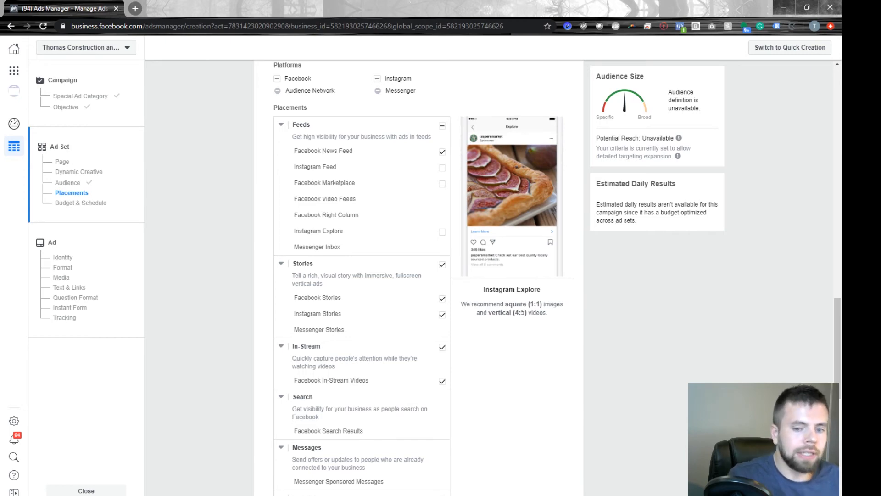
scroll(419, 275, "up", 5)
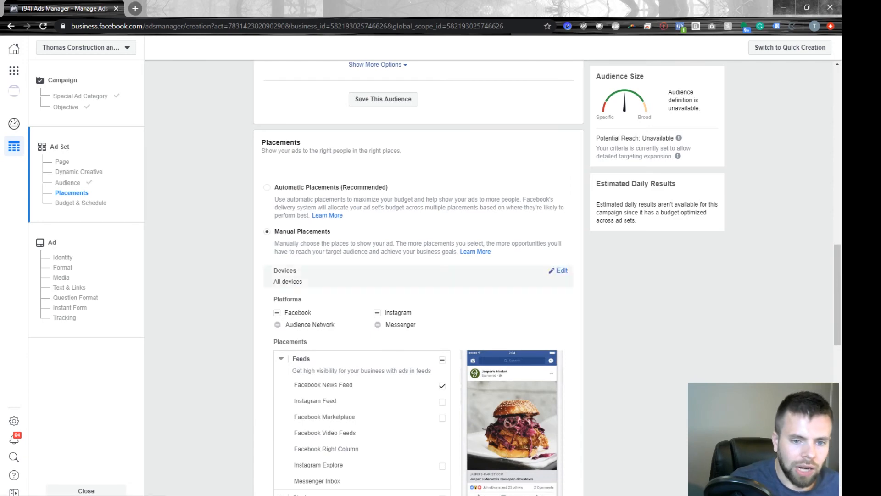
scroll(363, 297, "down", 5)
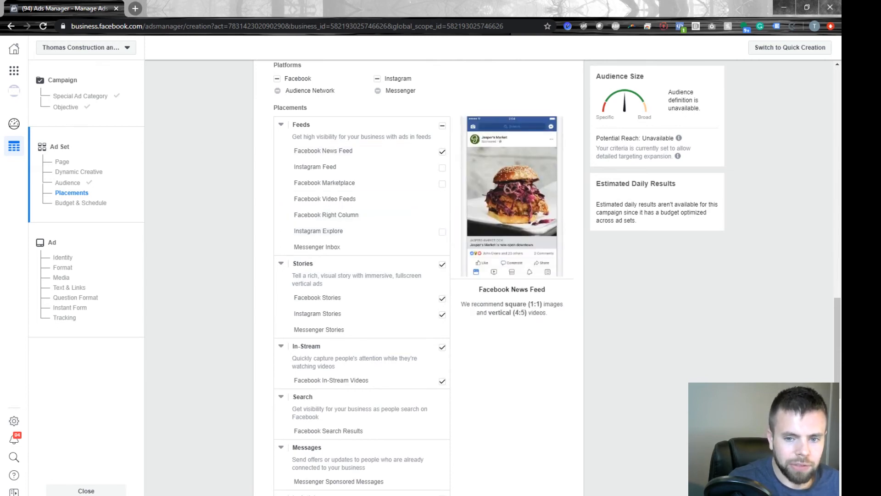
scroll(362, 234, "down", 3)
scroll(362, 238, "down", 2)
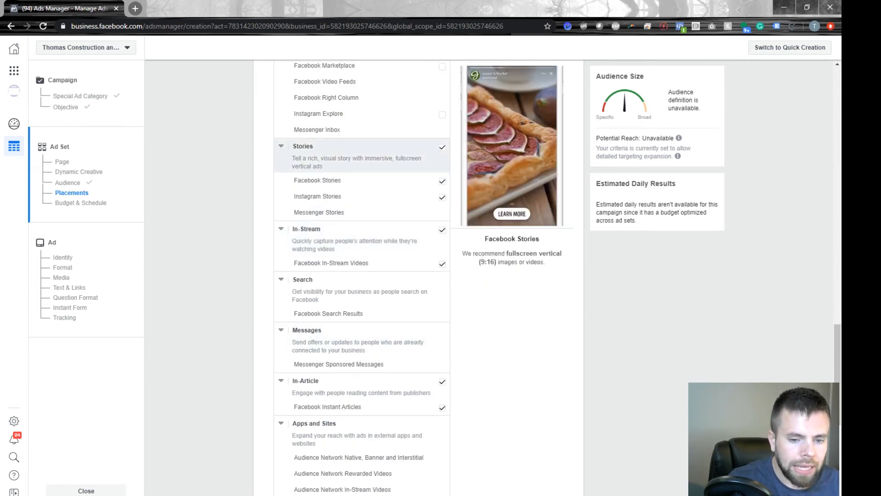
scroll(362, 230, "up", 2)
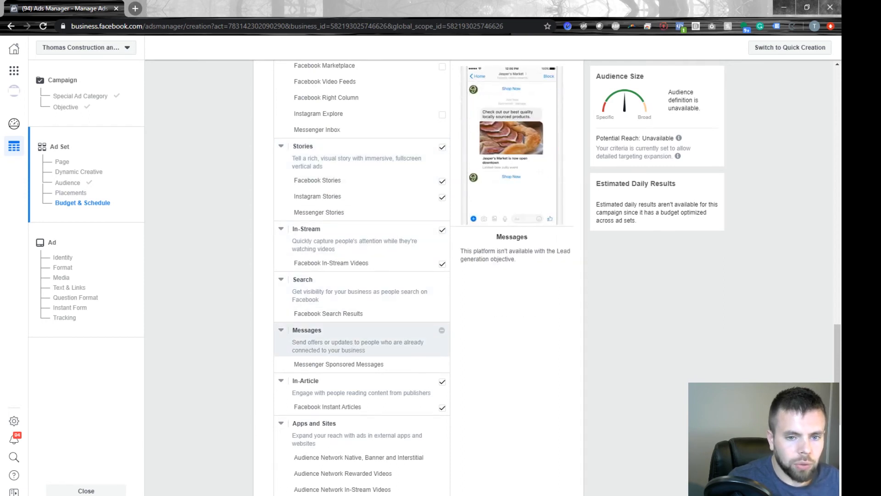
Step: Deselect Facebook News Feed in the Feeds placements and enable Instagram Feed and Facebook Marketplace instead
scroll(362, 312, "up", 3)
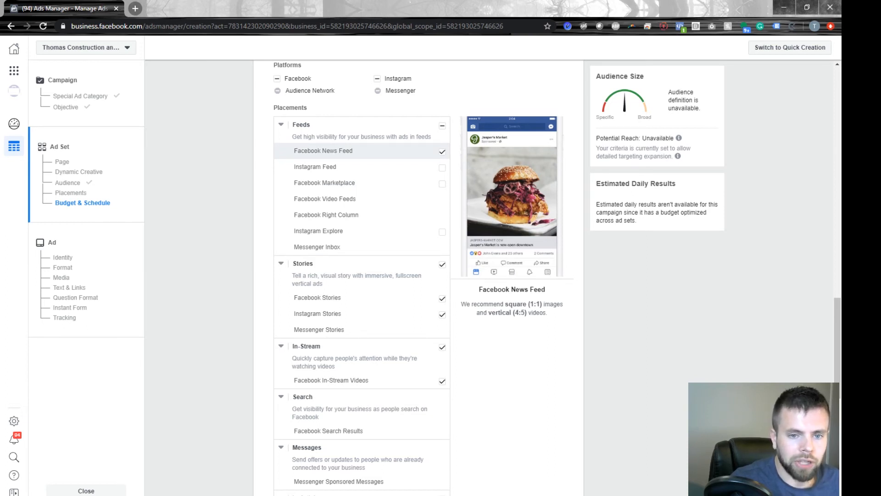
left_click(443, 151)
left_click(442, 168)
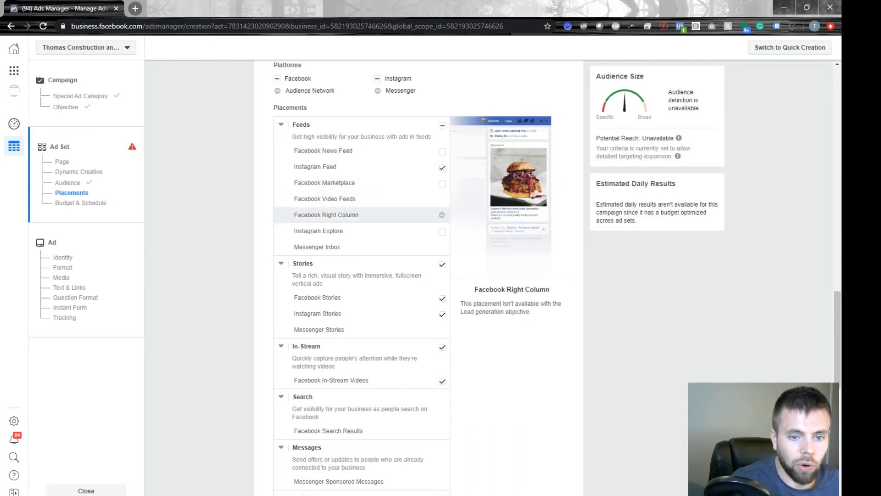
left_click(442, 184)
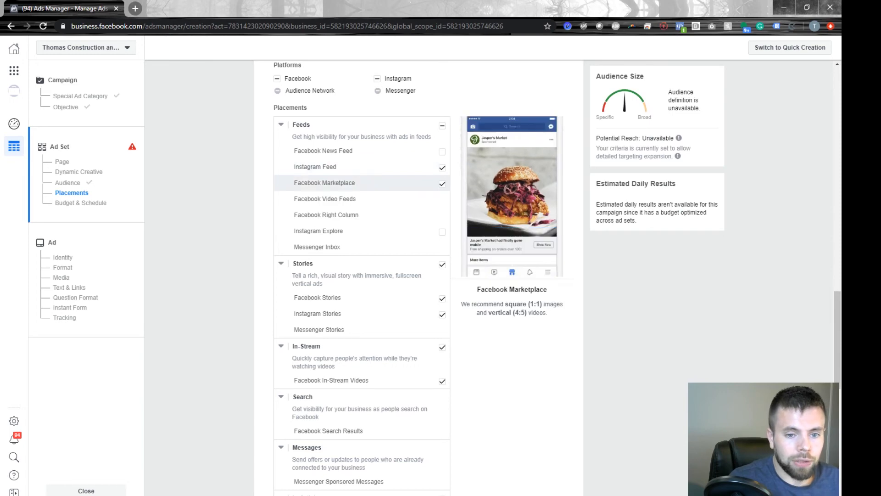
left_click(442, 183)
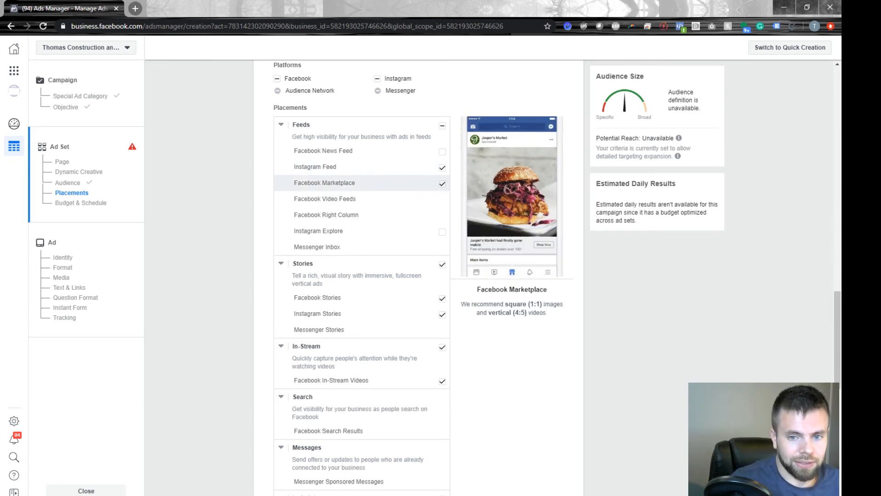
Step: Review the ad set's optimization and spending controls, focusing on the cost control for average cost per lead
scroll(363, 248, "down", 5)
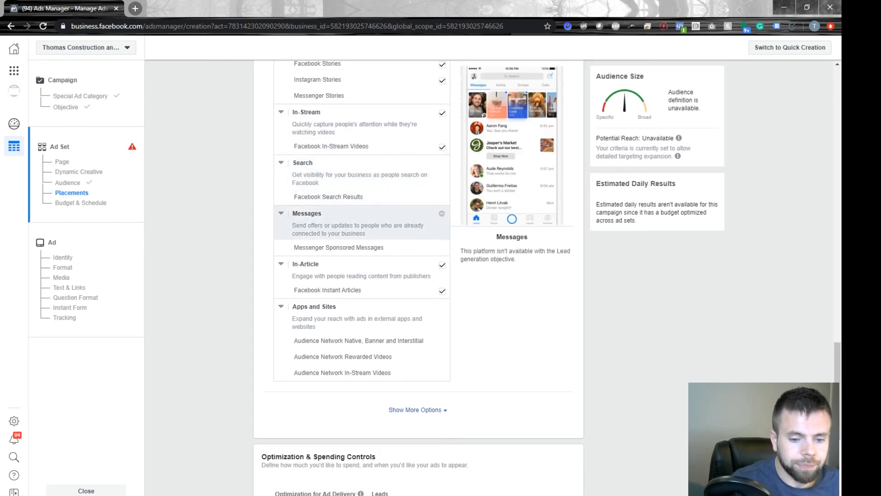
scroll(358, 216, "down", 5)
scroll(418, 280, "down", 1)
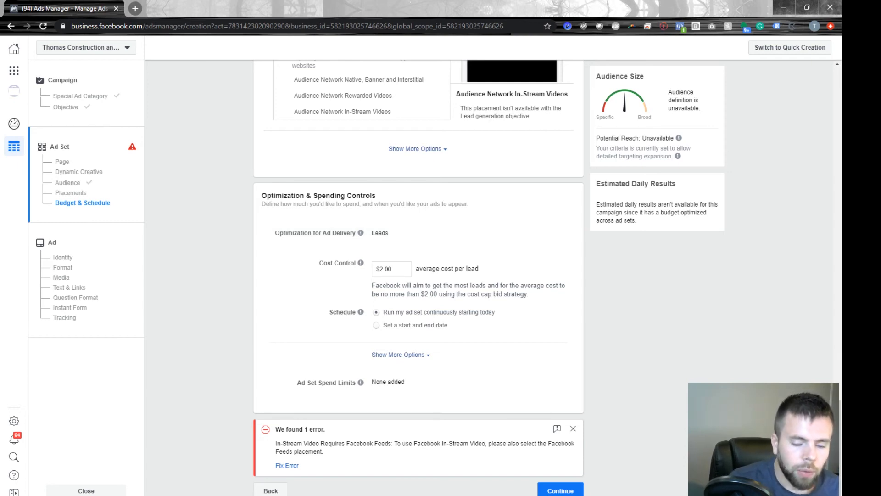
left_click_drag(437, 294, 368, 264)
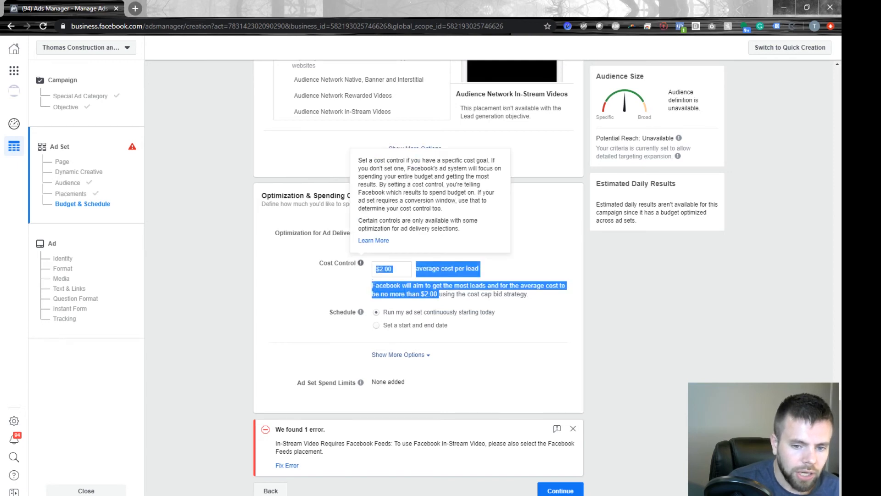
left_click(334, 286)
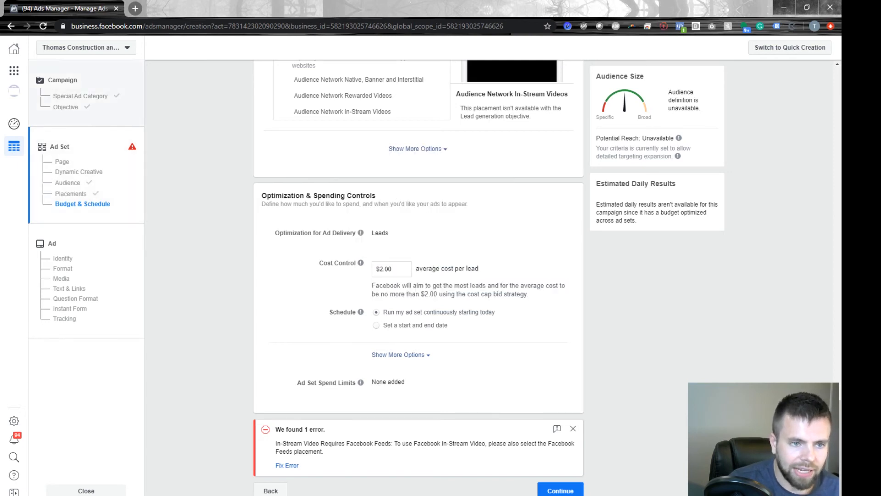
Step: Change the campaign bid strategy to Lowest cost and accept the reset of ad set bid amounts
left_click(81, 96)
scroll(488, 278, "down", 5)
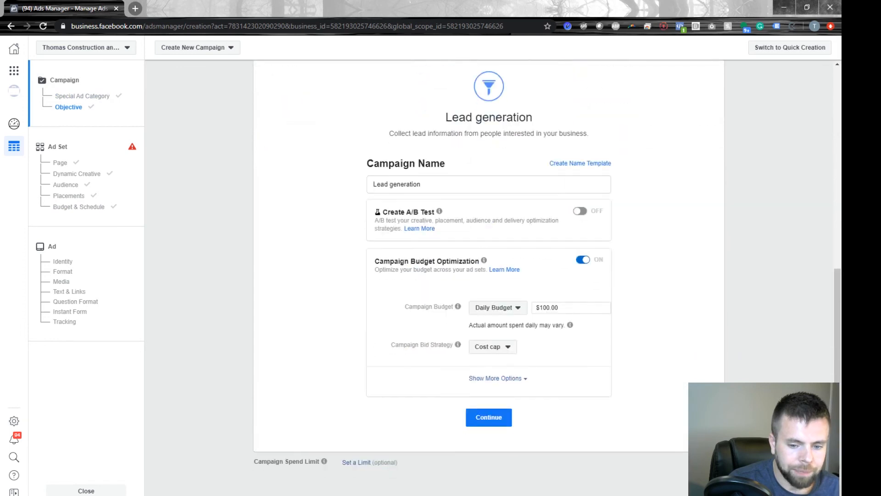
left_click(492, 346)
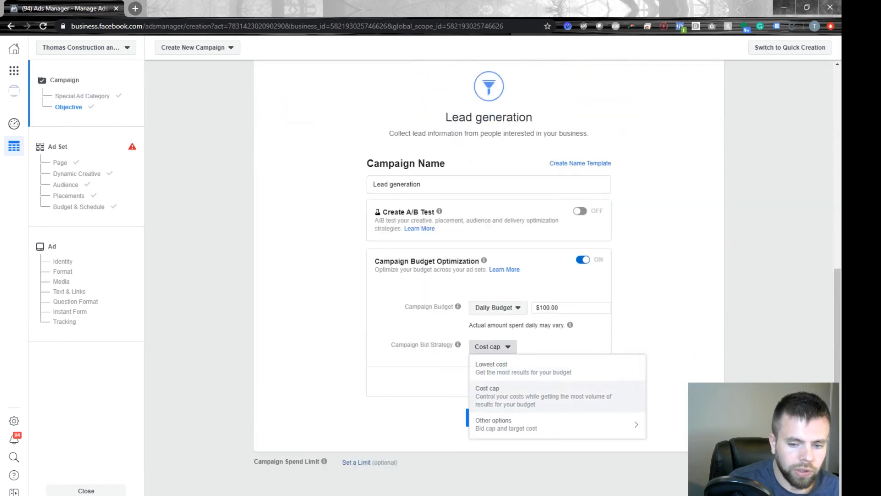
mouse_move(527, 424)
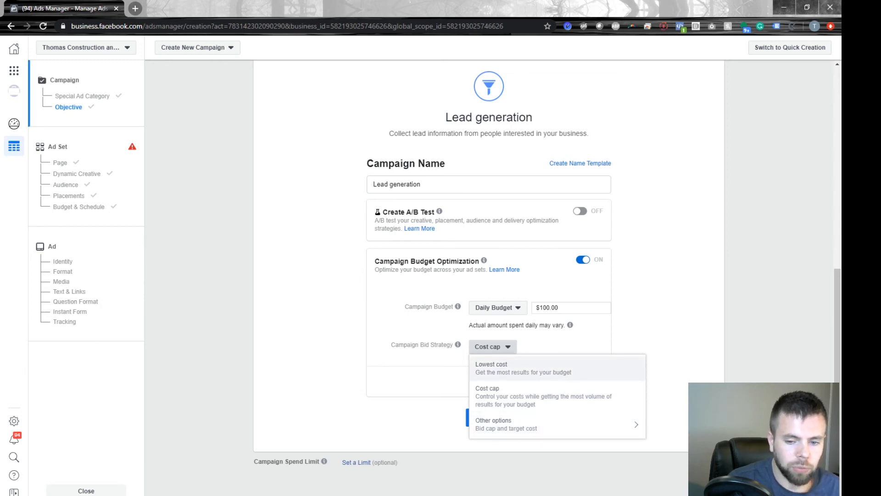
left_click(523, 367)
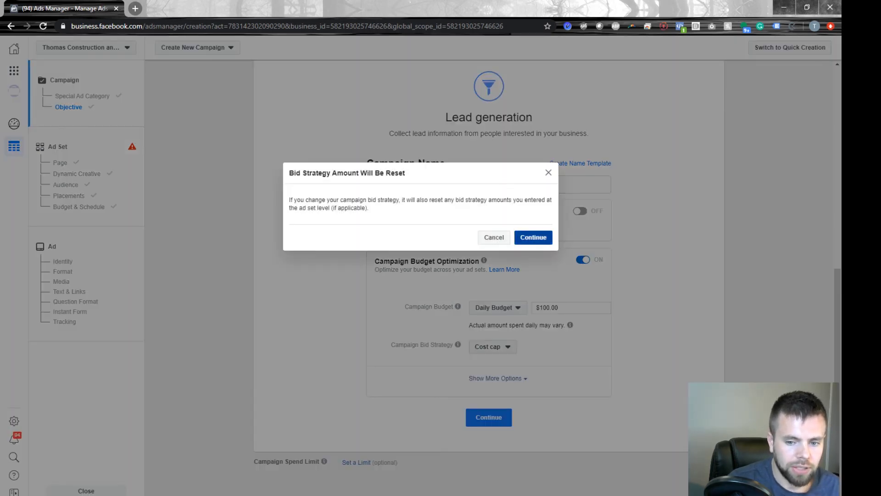
left_click(533, 237)
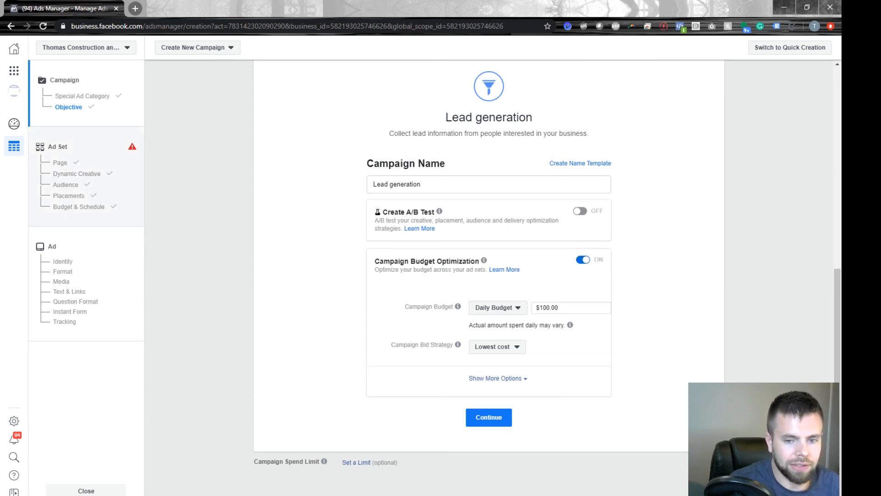
Step: Review the ad set's cost control and schedule under the lowest cost strategy, plus the campaign's budget optimization settings
left_click(58, 146)
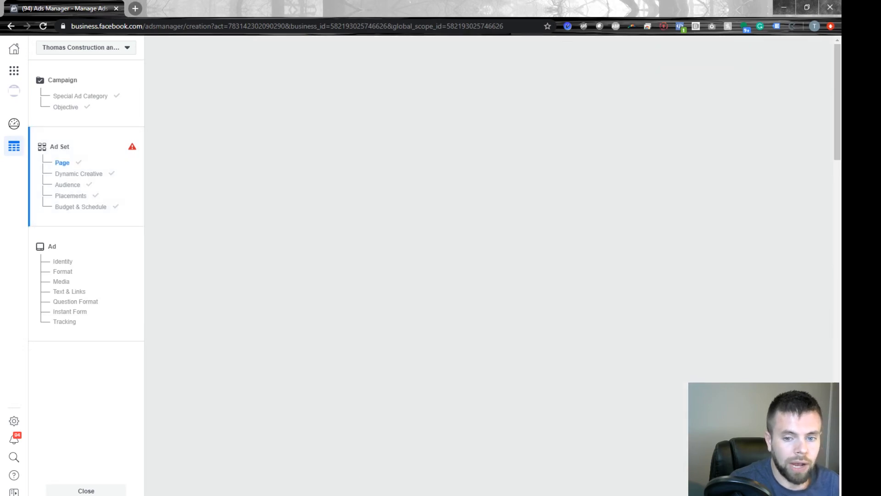
scroll(546, 265, "down", 14)
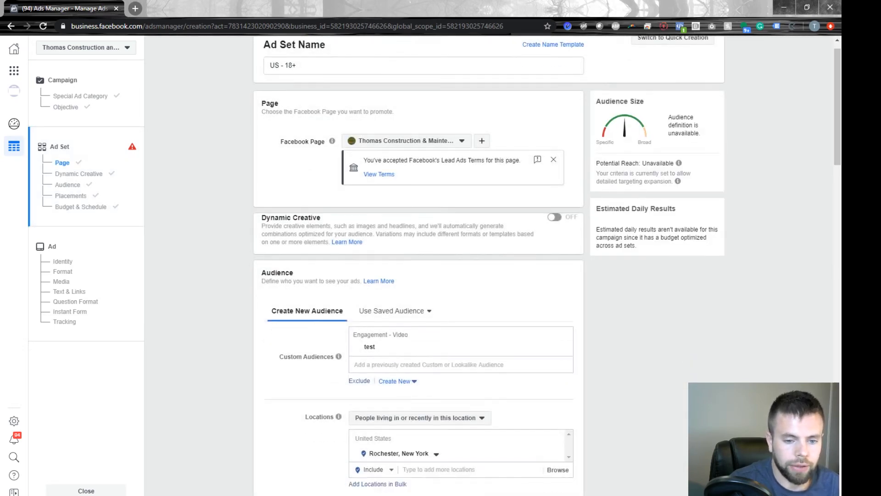
scroll(546, 265, "down", 12)
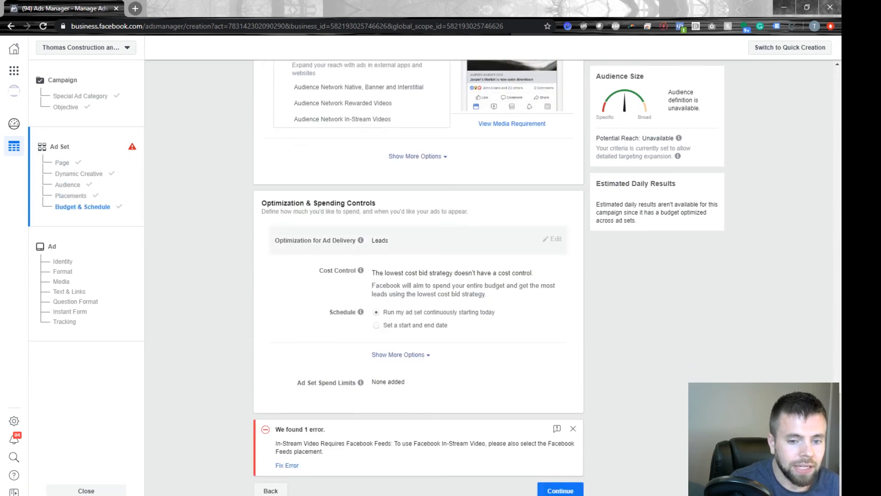
mouse_move(360, 270)
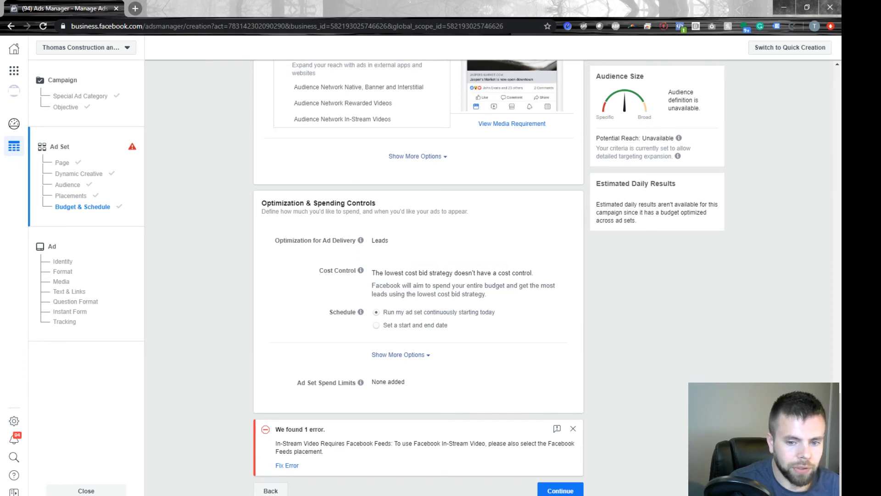
left_click_drag(374, 285, 487, 294)
left_click(374, 285)
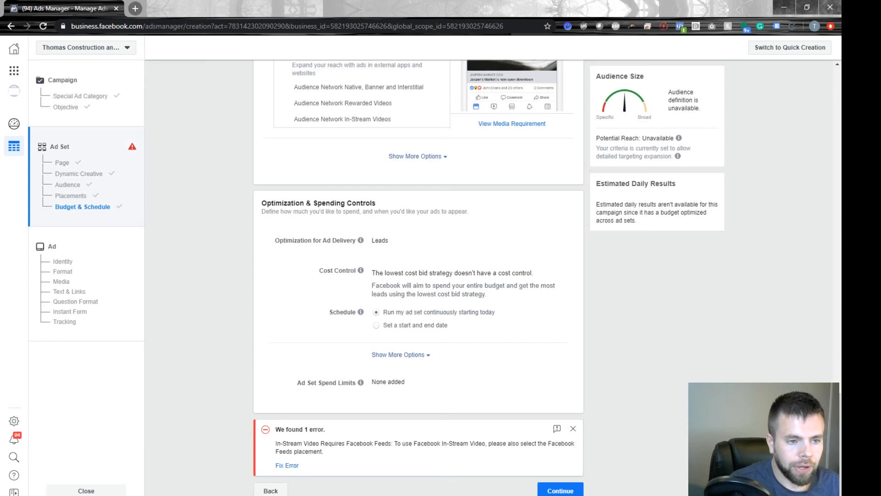
left_click(80, 95)
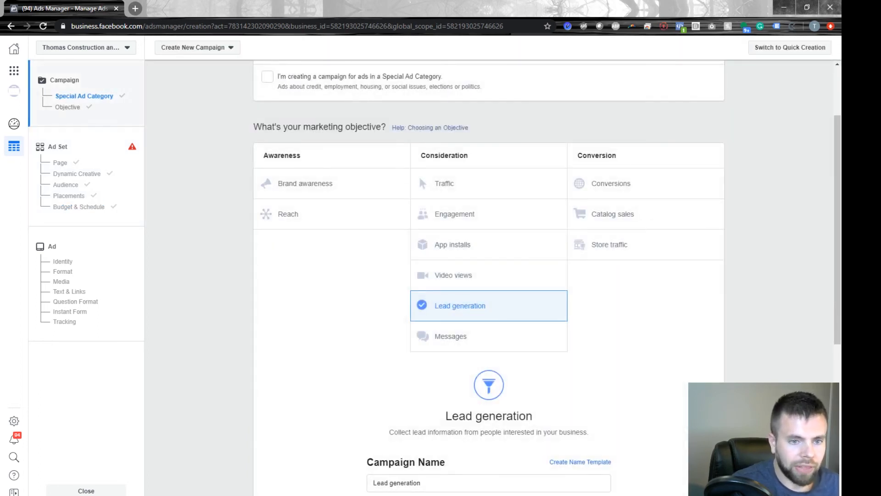
scroll(488, 275, "down", 8)
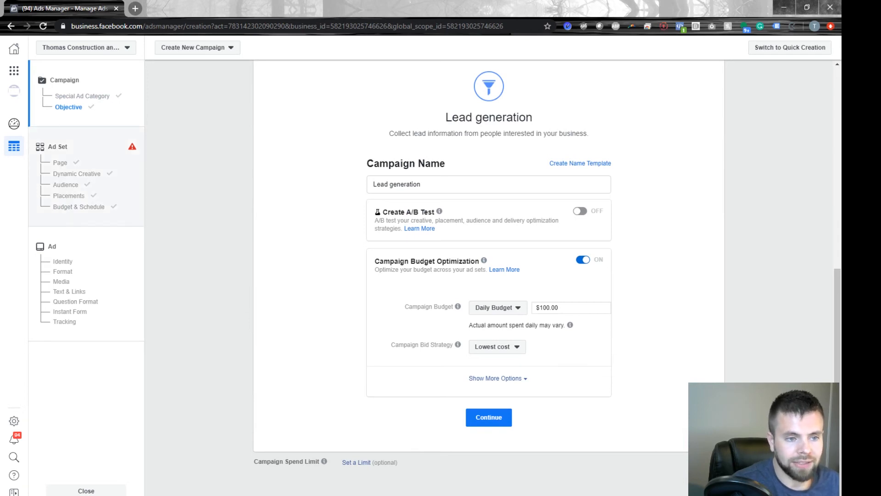
Step: Add optional daily minimum and maximum spend limit fields to the ad set
left_click(57, 147)
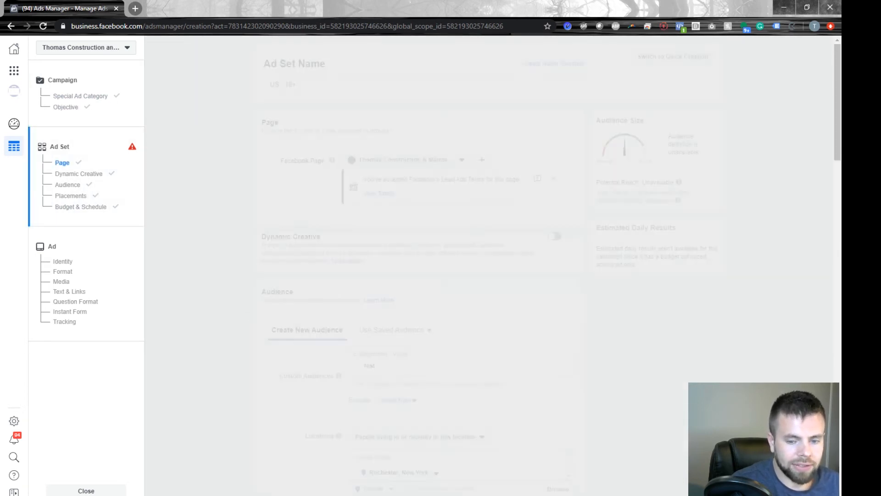
scroll(362, 266, "down", 20)
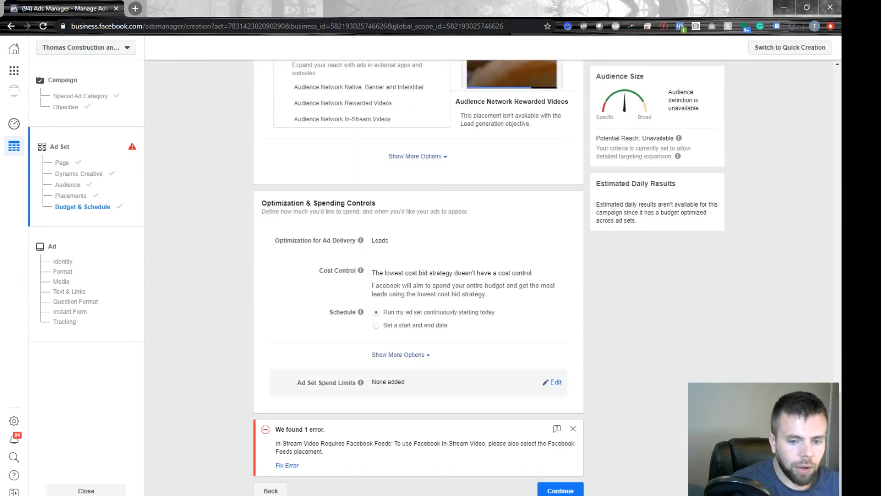
left_click(555, 382)
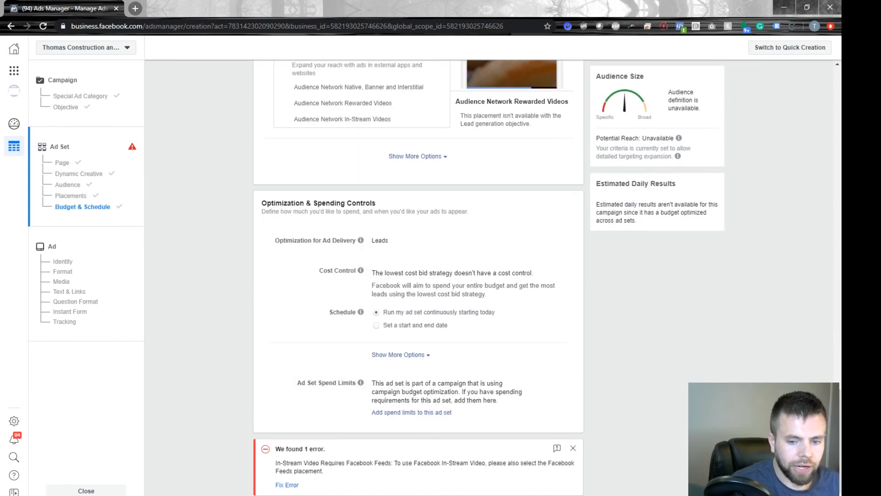
left_click(412, 412)
scroll(419, 275, "down", 2)
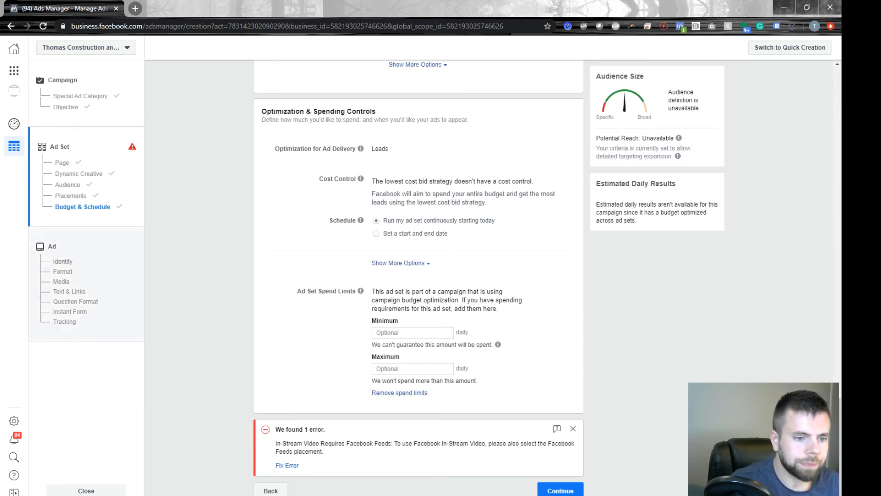
Step: Review the ad's identity, format and media settings, including the Instagram account and the image used by the placements
left_click(62, 262)
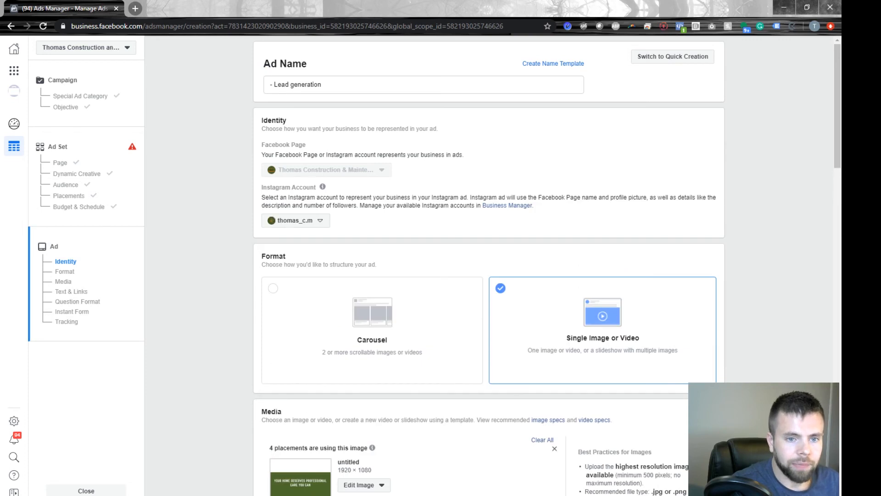
mouse_move(323, 186)
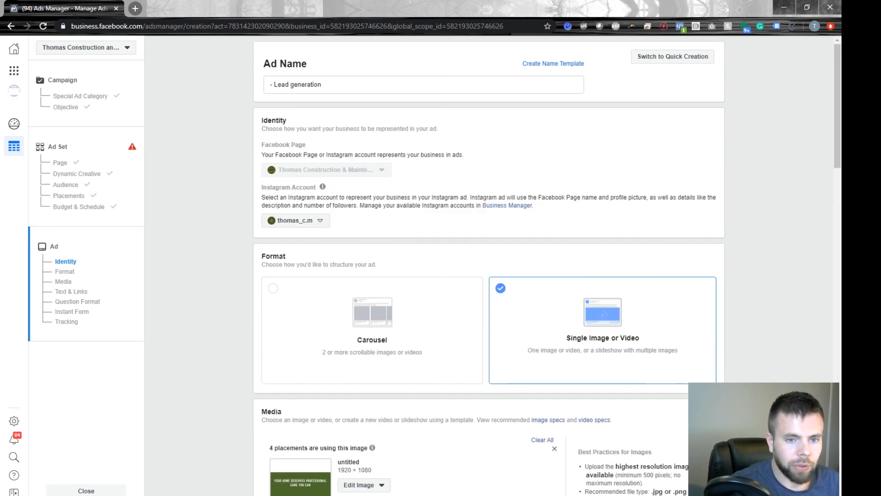
scroll(488, 229, "down", 1)
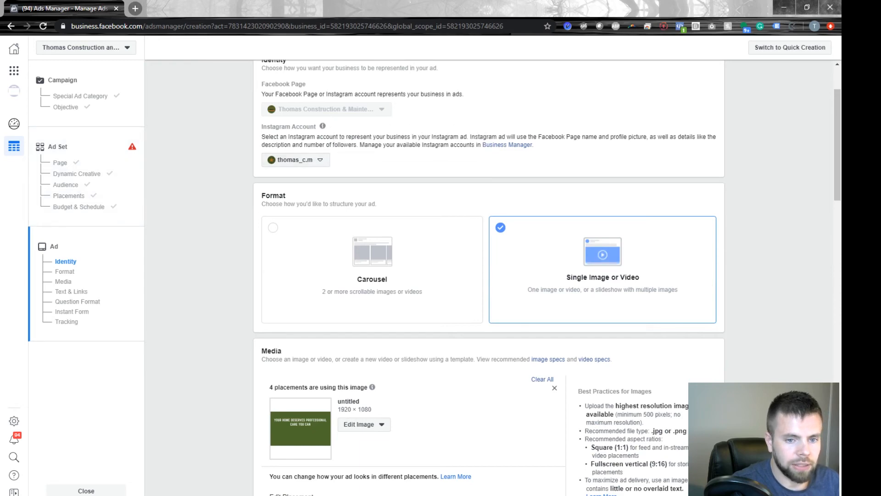
scroll(372, 270, "down", 3)
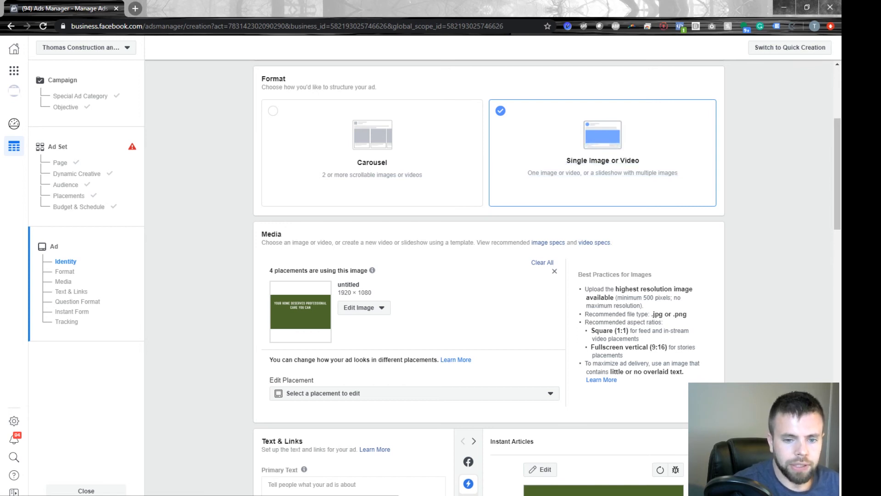
scroll(372, 275, "down", 2)
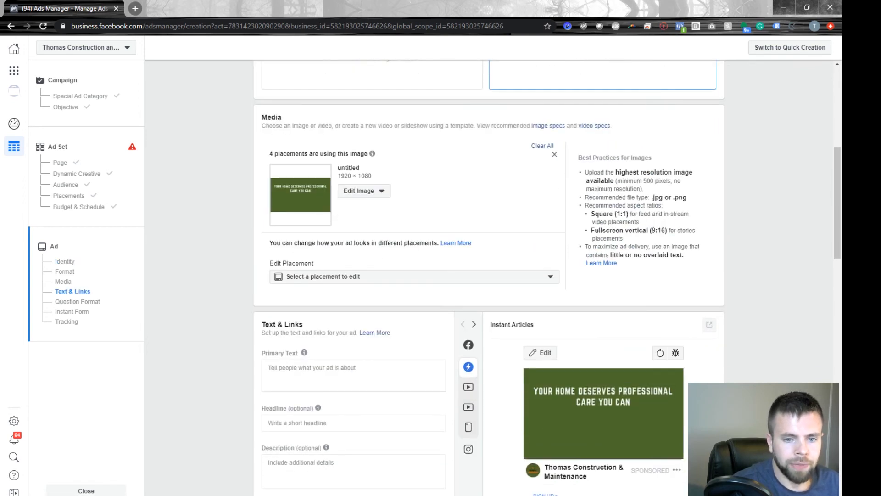
mouse_move(372, 154)
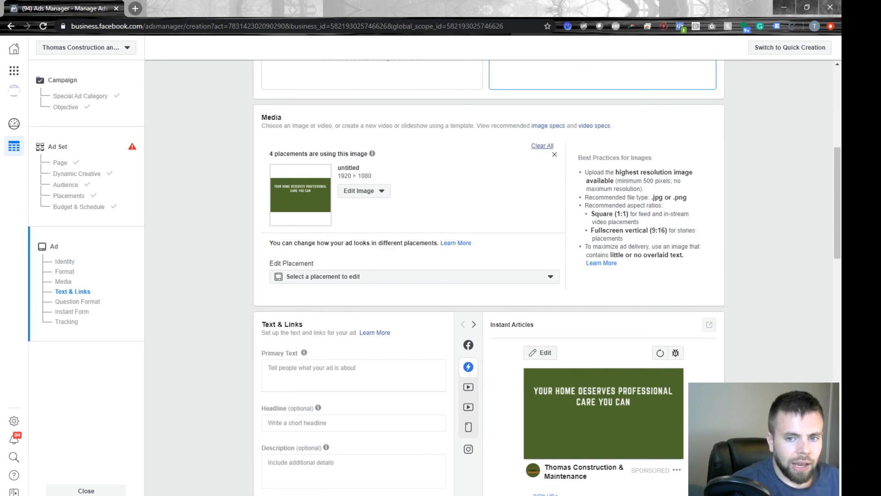
Step: Clear the ad's media and add the green image reading "Your home deserves professional care you can" from the account images
left_click(542, 146)
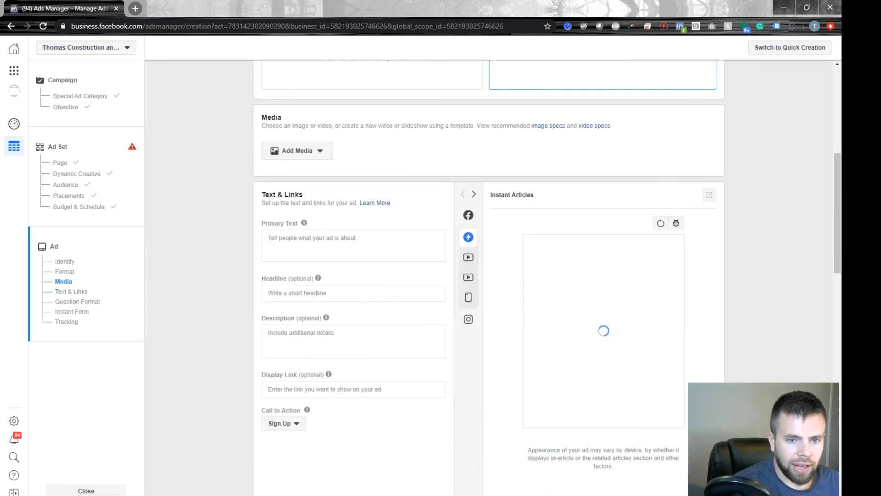
left_click(297, 151)
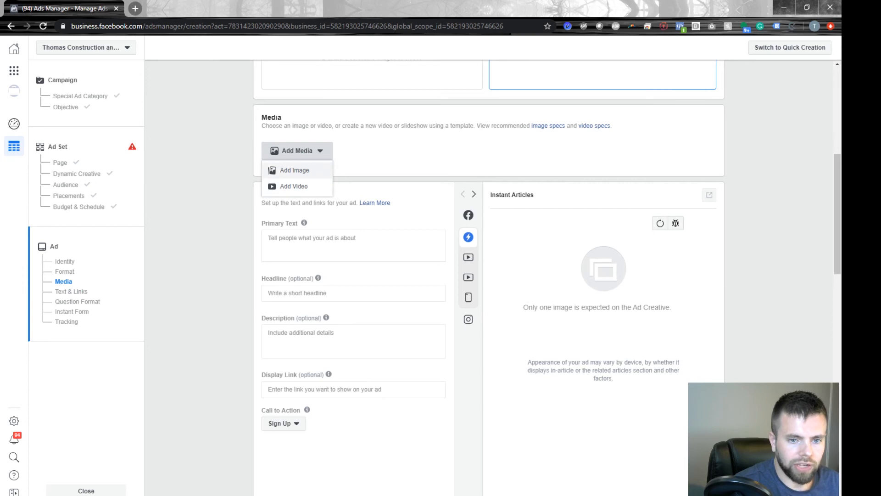
left_click(294, 170)
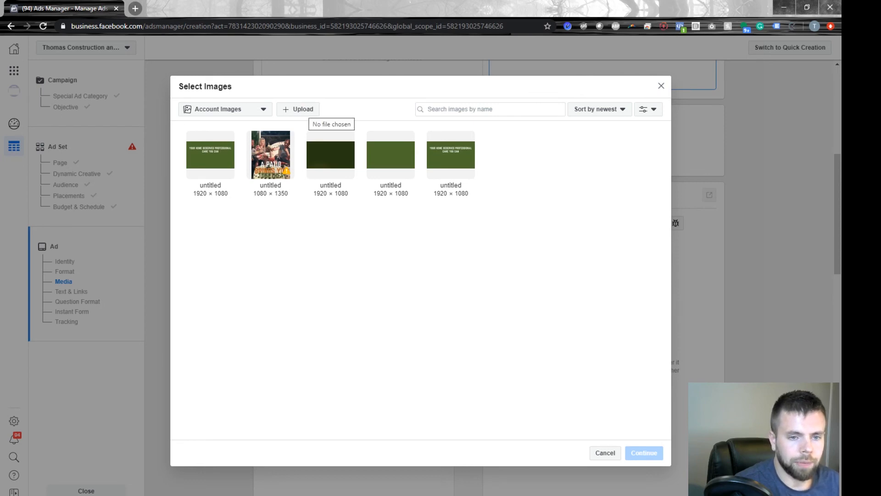
left_click(225, 109)
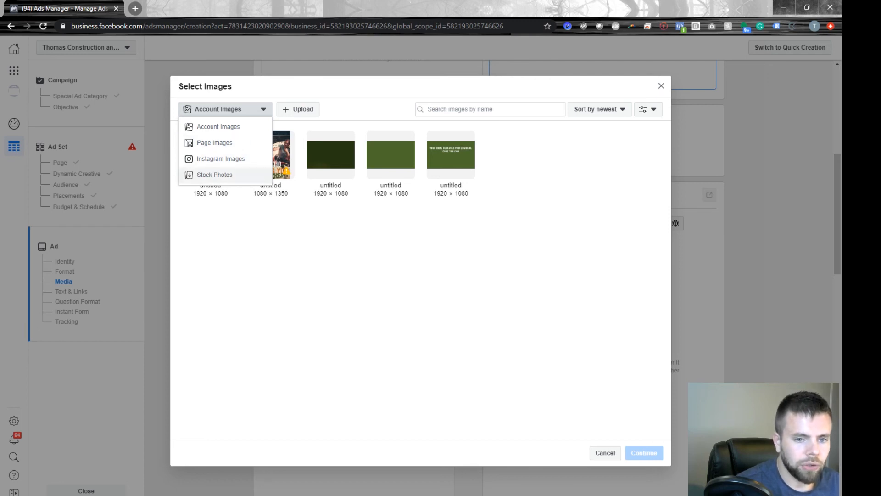
left_click(230, 230)
left_click(210, 155)
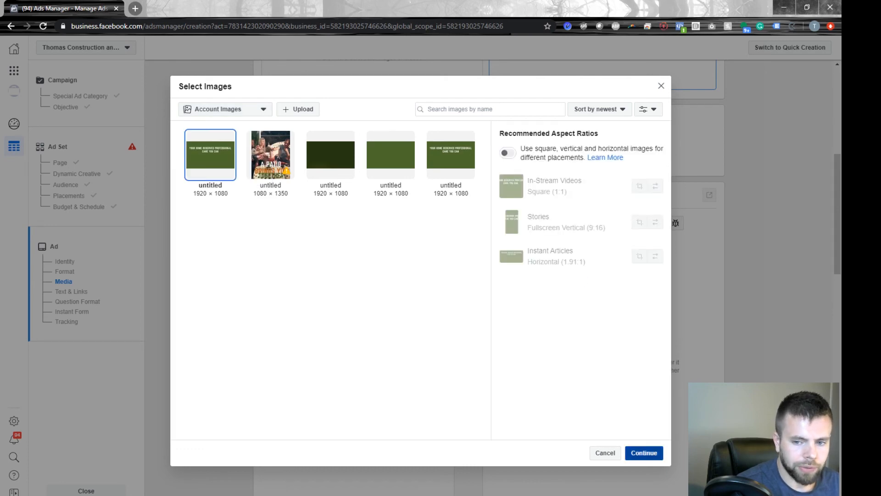
left_click(643, 453)
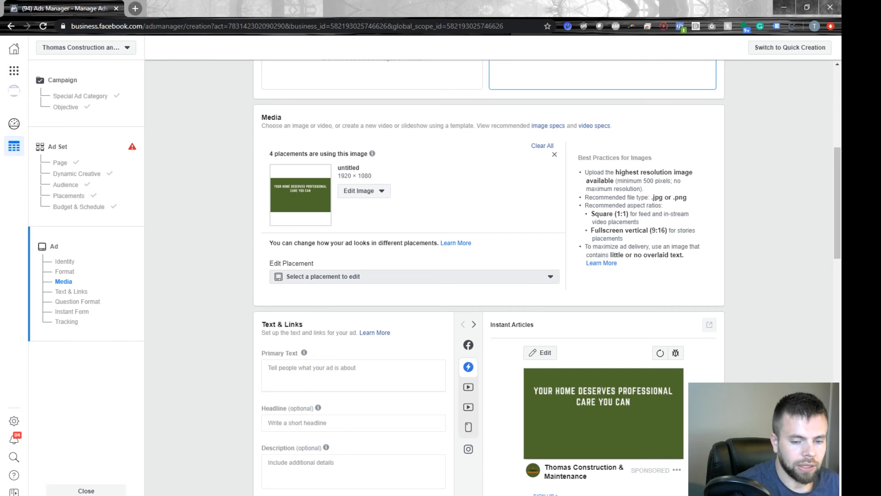
Step: Review the placement groups whose image can be edited separately
left_click(414, 276)
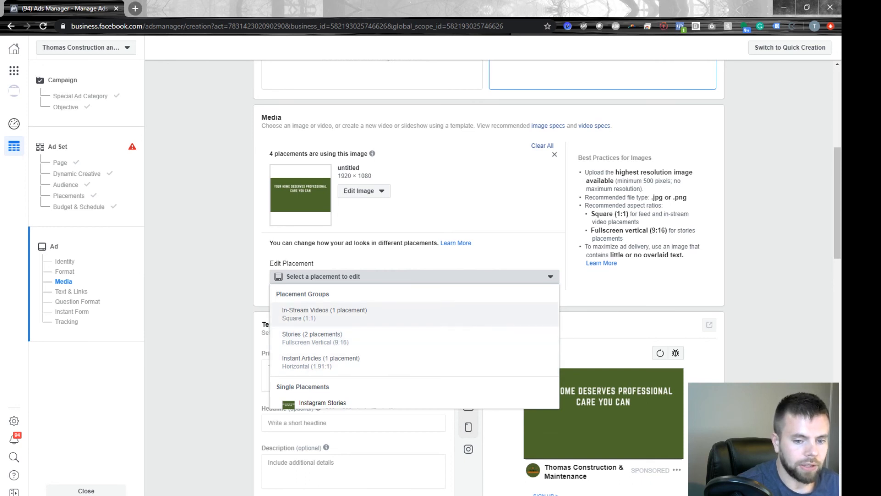
left_click(325, 314)
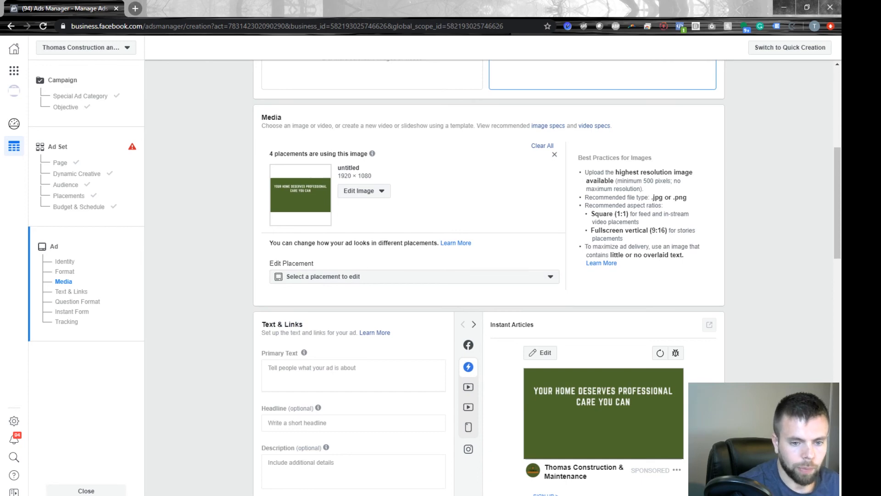
Step: Enter "This this the caption for your post" as the ad's primary text
scroll(489, 276, "down", 3)
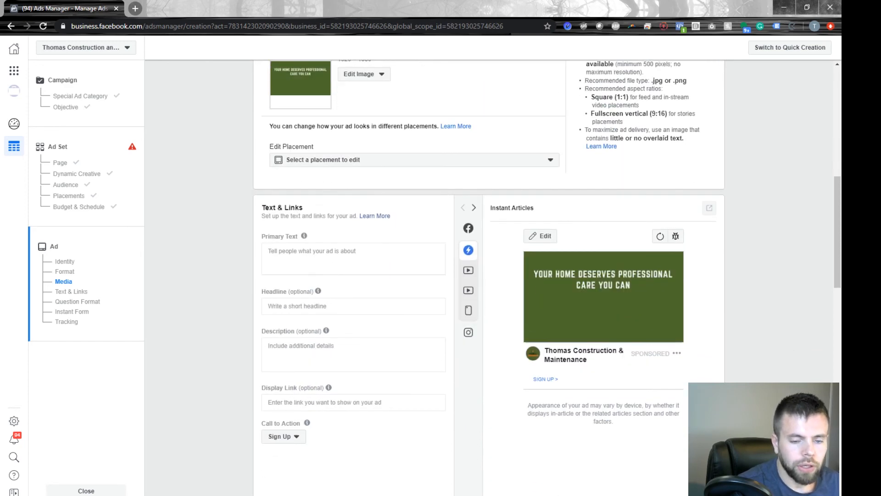
scroll(488, 275, "down", 3)
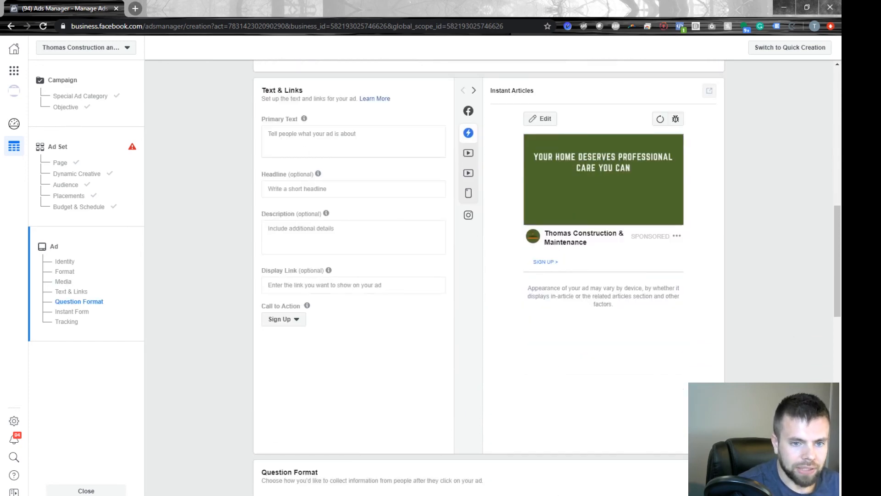
left_click(353, 142)
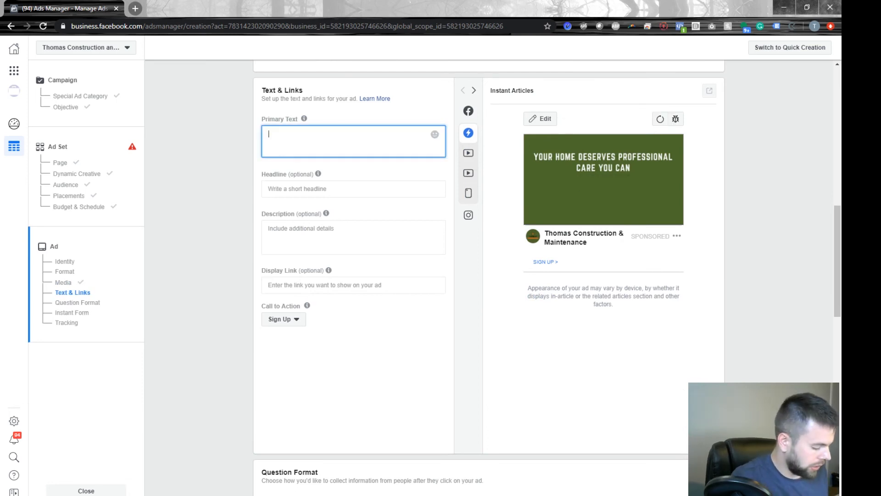
type("This this the")
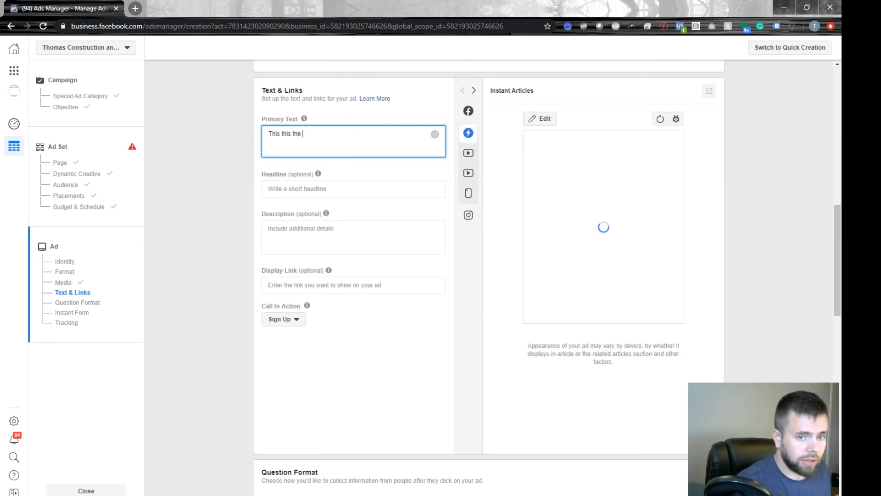
type(" caption for your post")
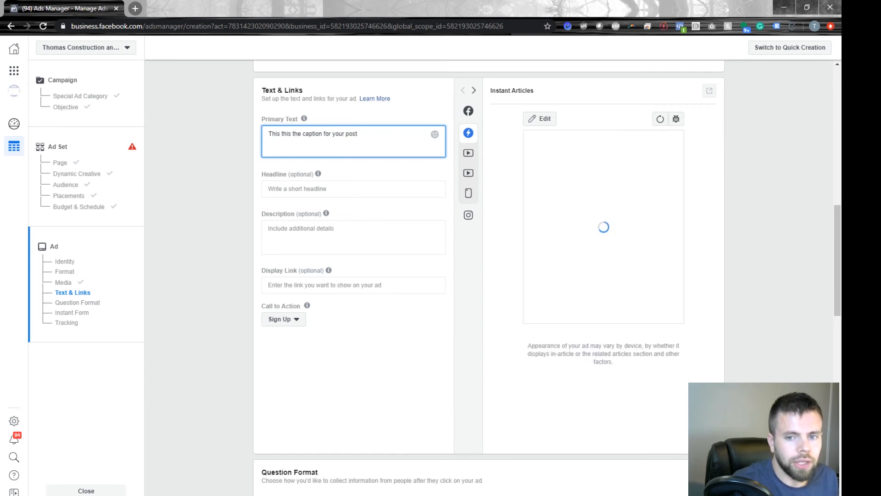
left_click(504, 192)
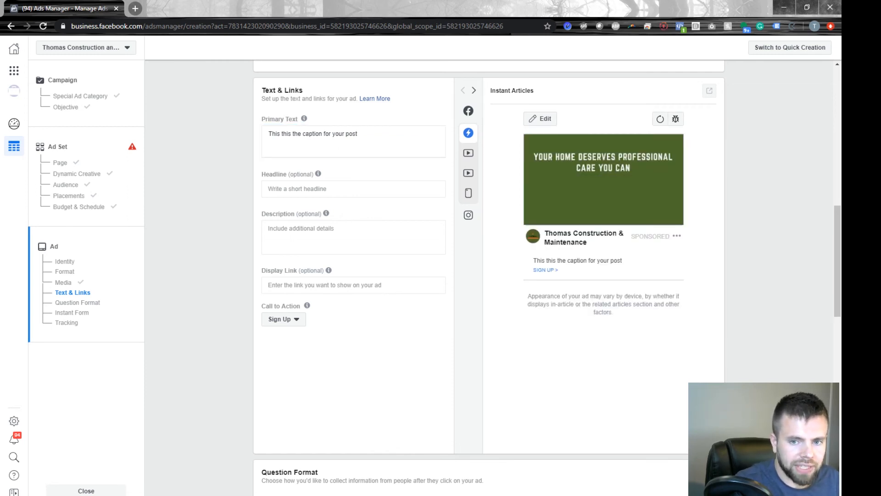
Step: Add the Facebook News Feed to the ad set's manual placements and return to the ad's text and links
mouse_move(468, 173)
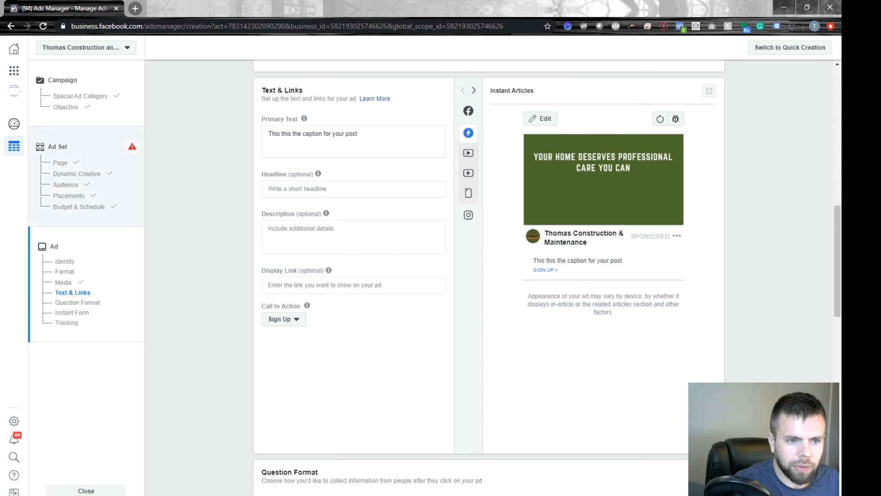
left_click(58, 147)
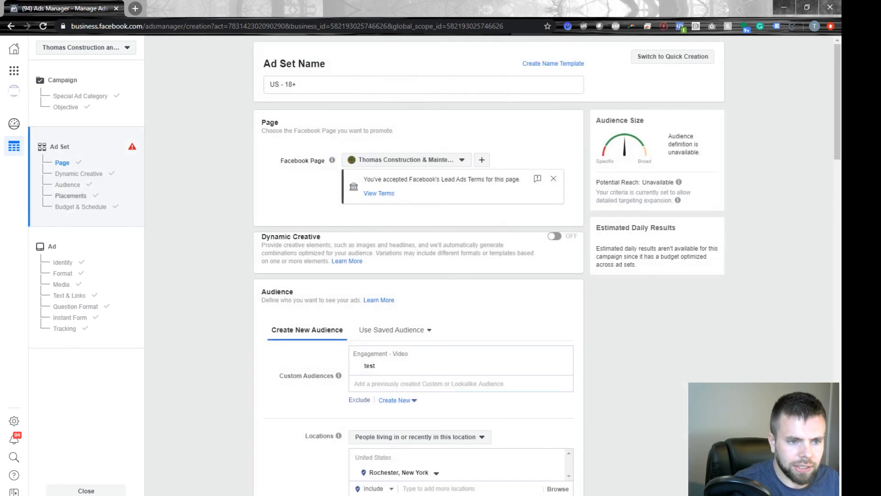
left_click(71, 195)
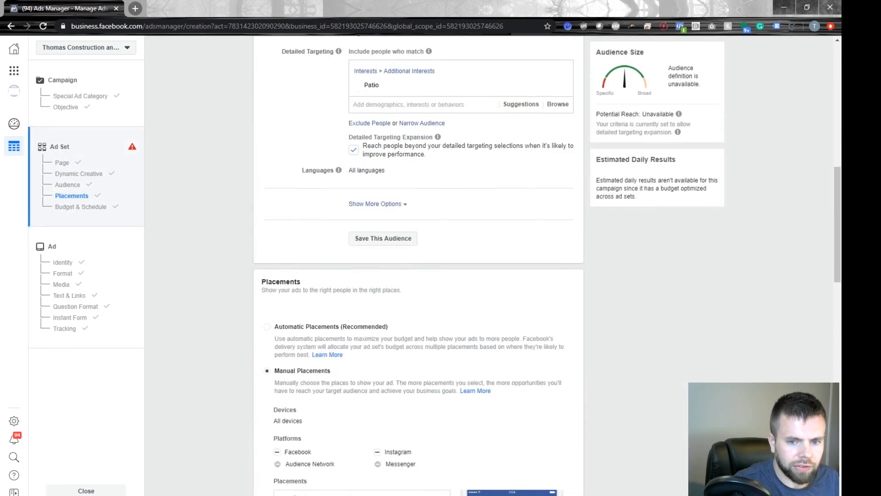
left_click(442, 321)
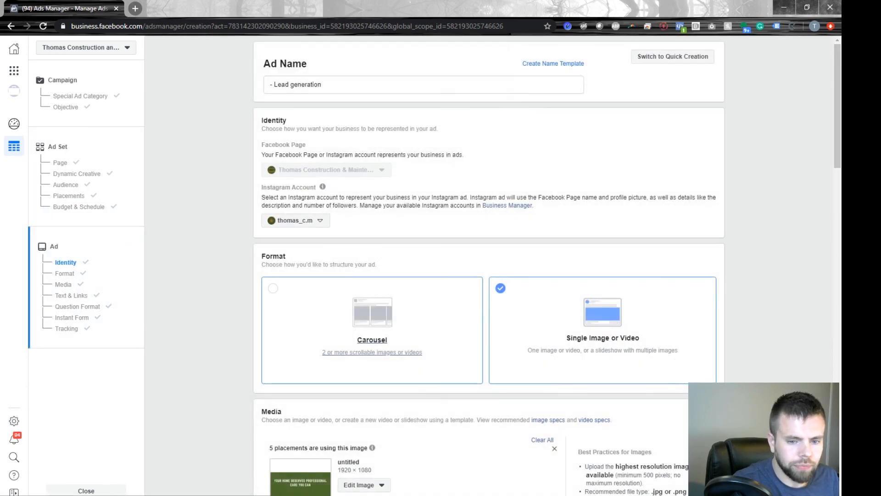
scroll(442, 321, "down", 7)
scroll(442, 321, "down", 5)
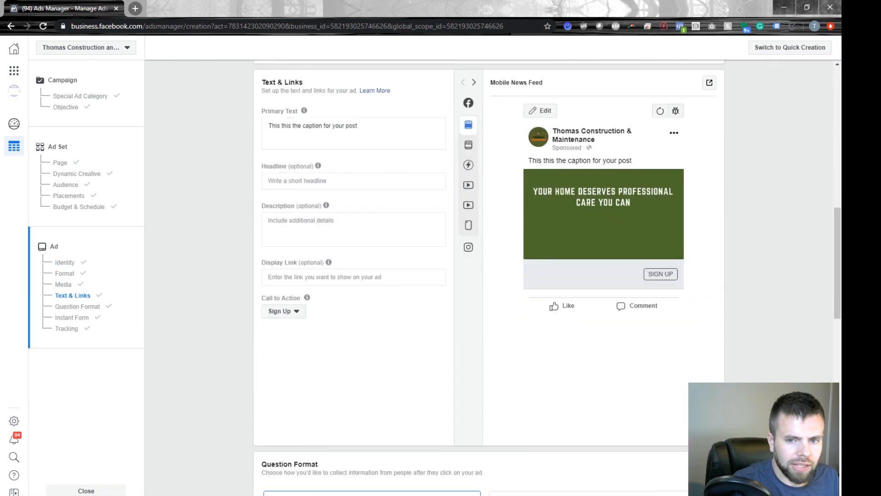
Step: Examine the Facebook and Instagram preview placements alongside the ad's primary text
mouse_move(469, 138)
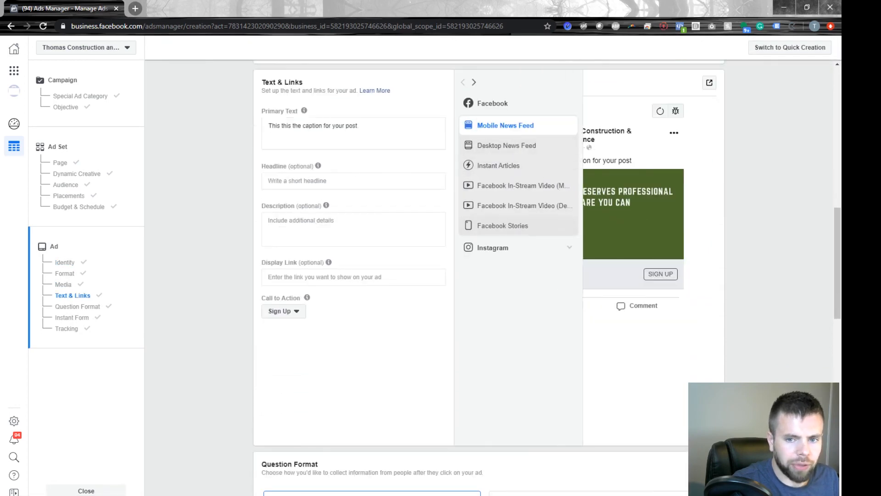
mouse_move(469, 257)
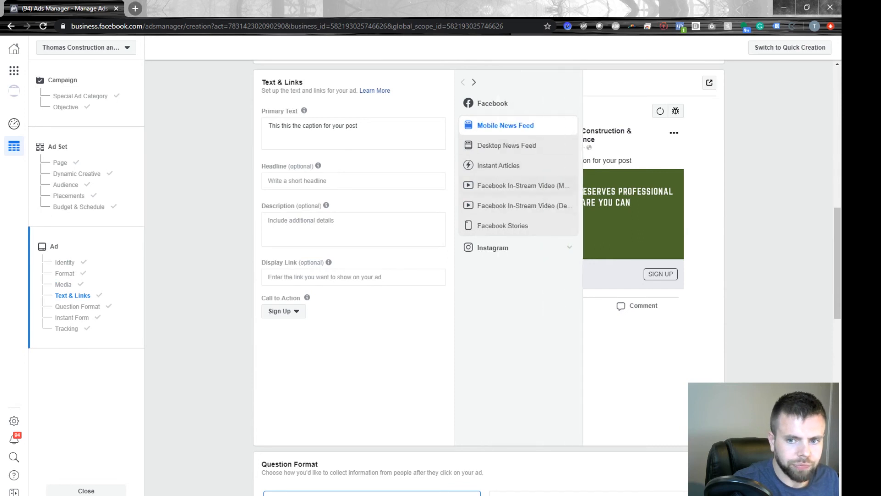
left_click(270, 126)
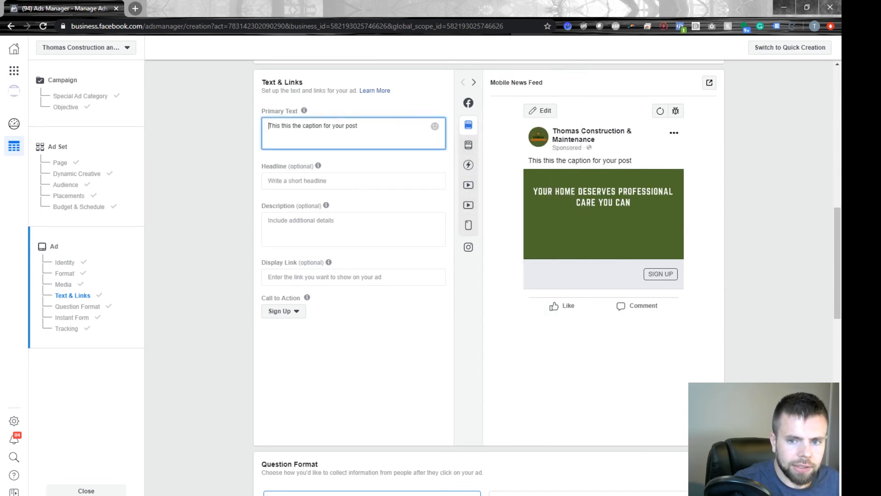
left_click(206, 138)
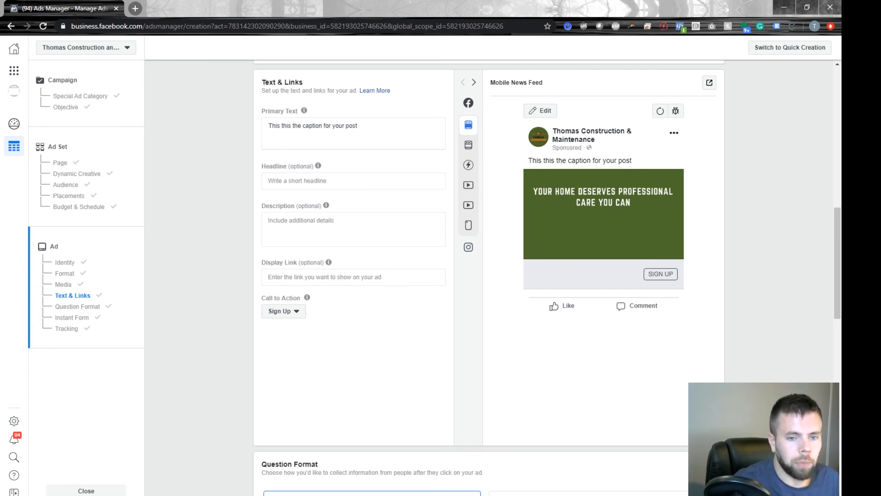
Step: Enter "THIS YOUR HEADLINE WHY THIS HELPS" as the ad's headline
left_click(353, 181)
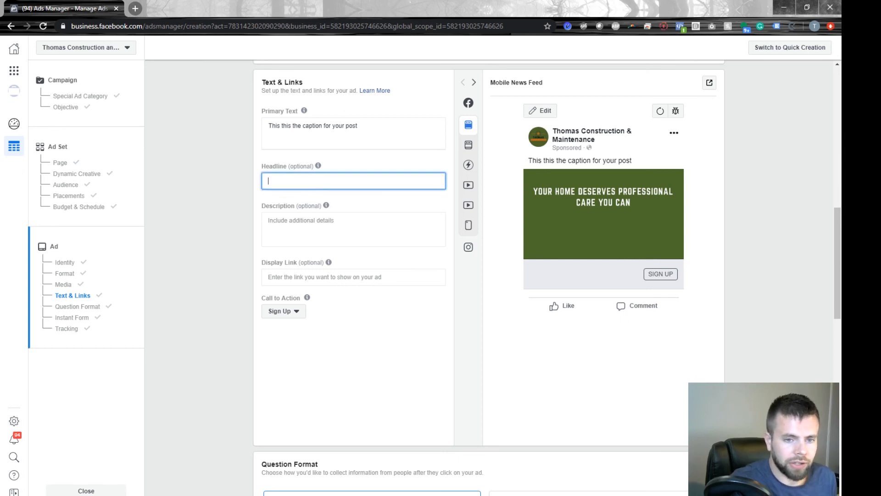
type("THIS YOUR")
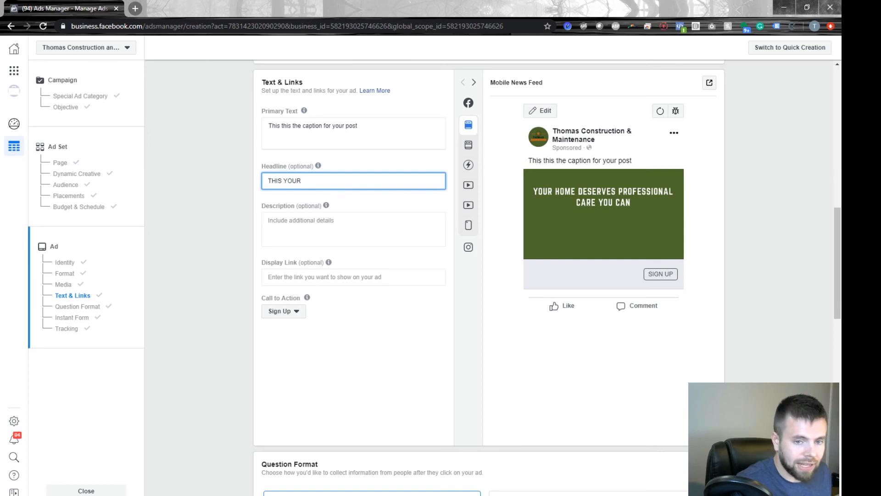
type(" HEADLINE")
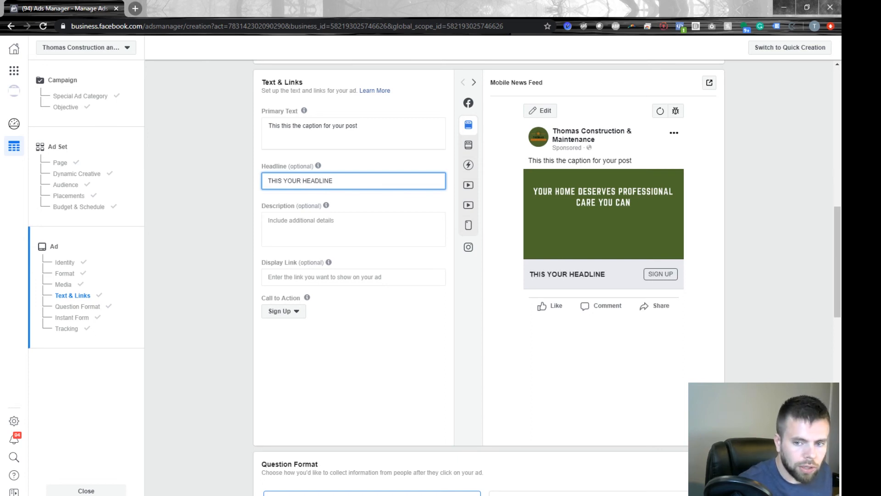
type(" WHY")
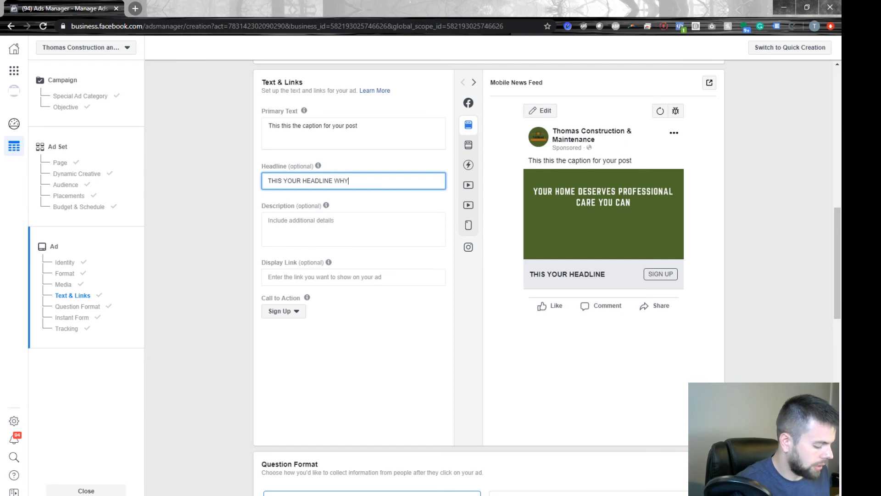
type(" THIS HELPS")
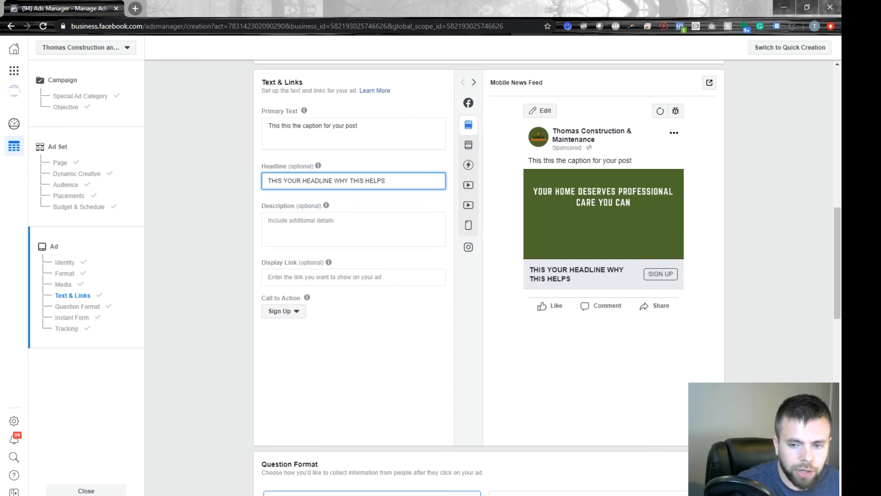
Step: Replace the headline with "This is your headline this is why it looks bad" in sentence case
key("ctrl+a")
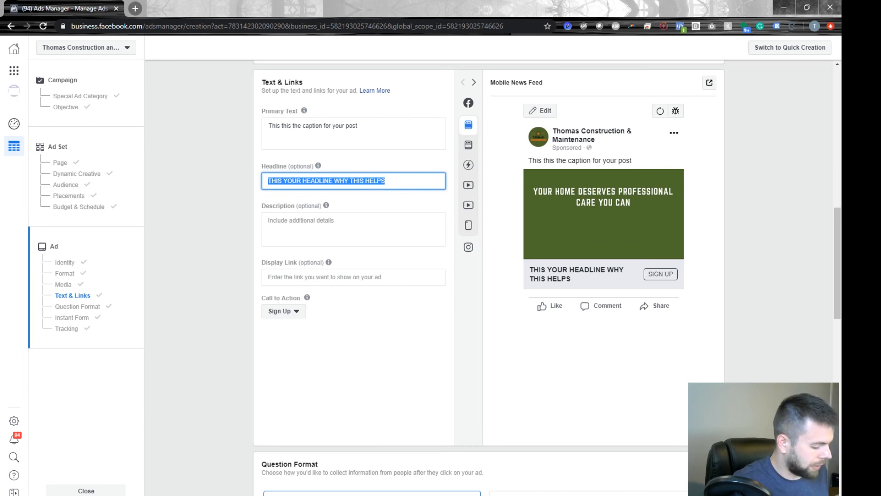
type("This i")
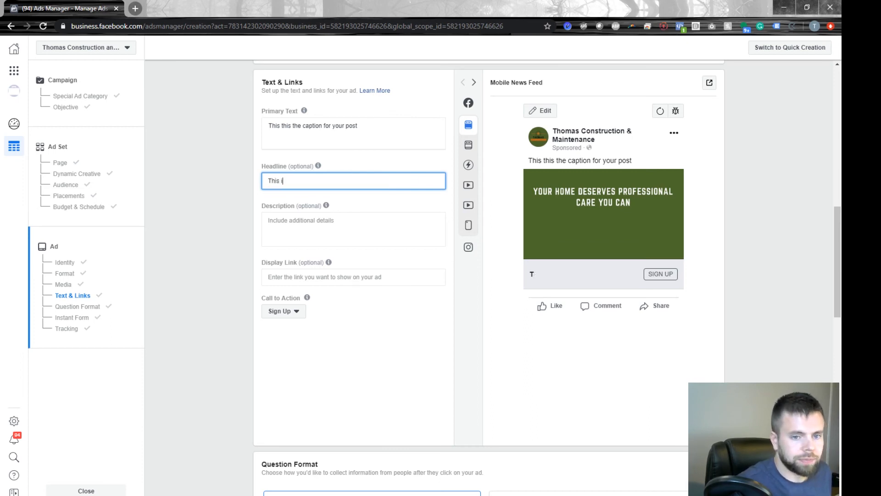
type("s your headl")
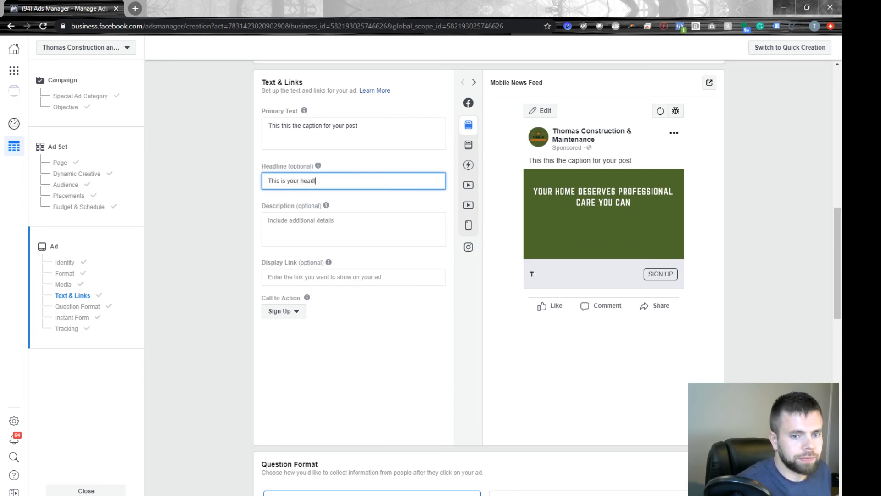
type("ine this is wh")
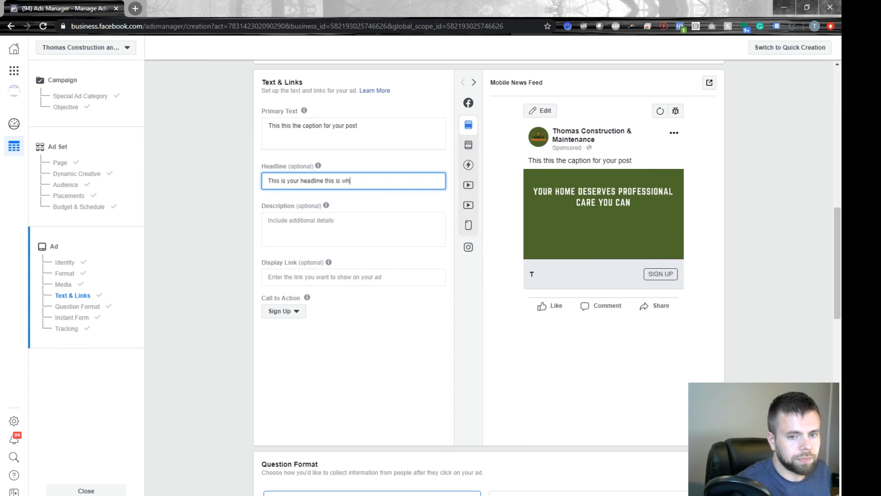
type("y it looks bad")
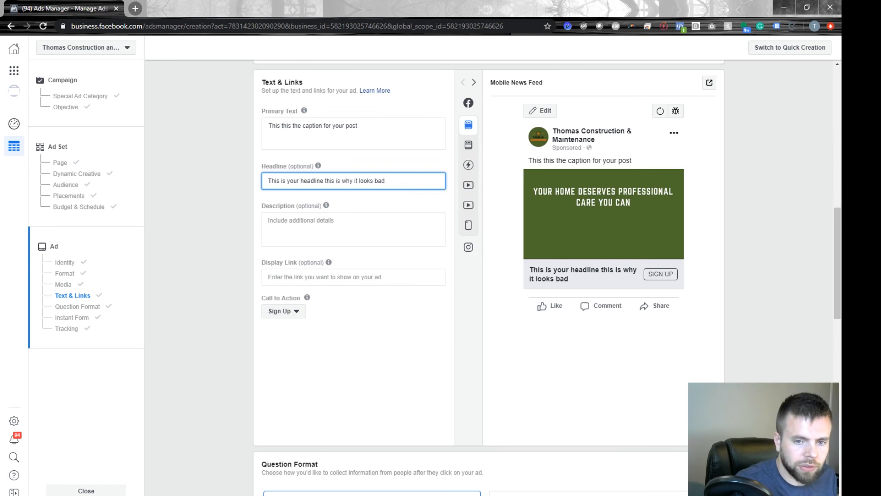
Step: Try "ALL CAP" as the headline, and clear the headline text
key("ctrl+a")
type("ALL CAP")
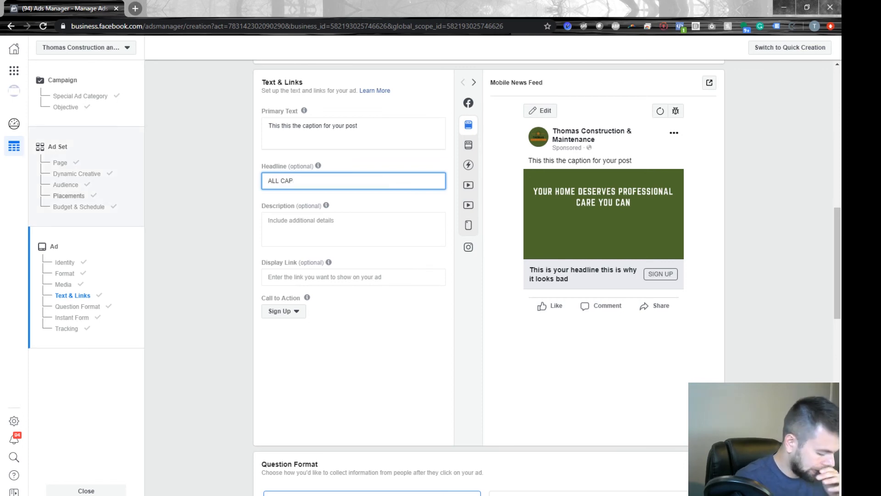
key("ctrl+a")
key("BackSpace")
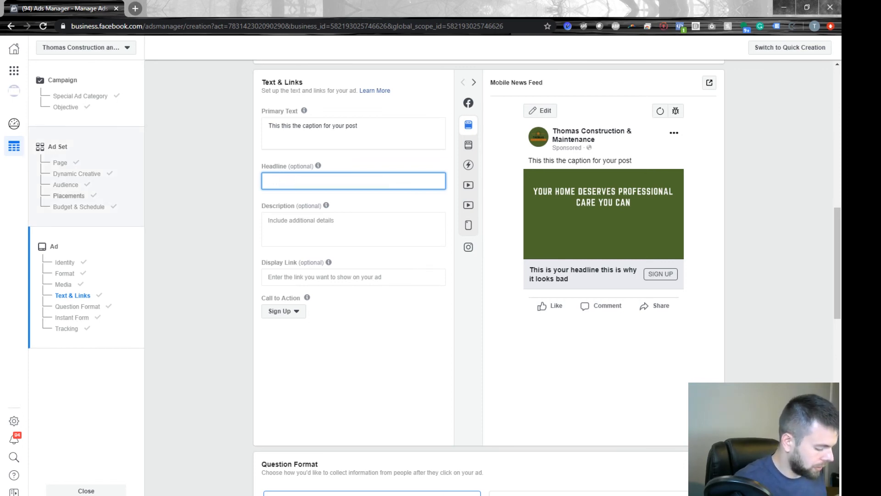
Step: Enter "BUY OUR PRODUCT NOW" as the ad's headline
type("BUY OUR")
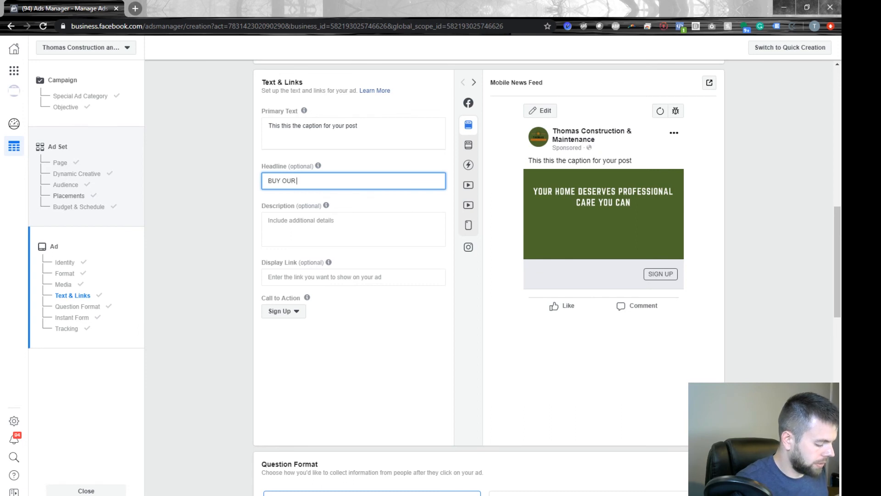
type(" PRODUCT NOW")
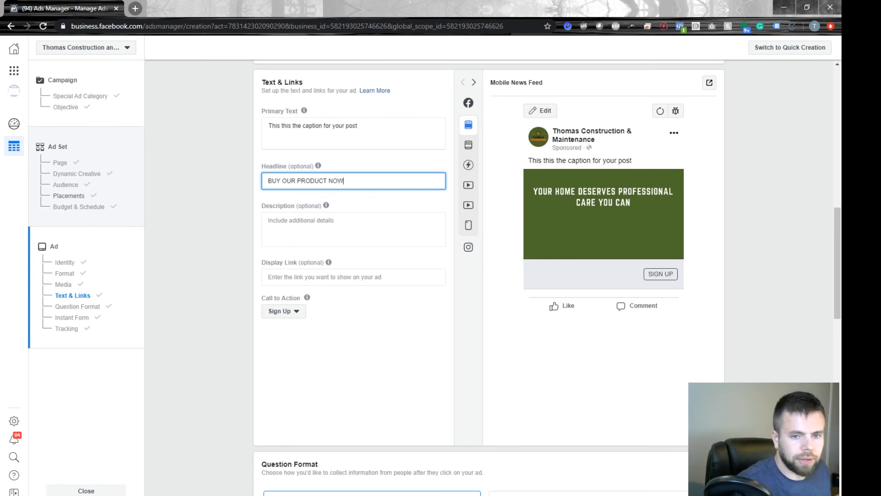
left_click(200, 195)
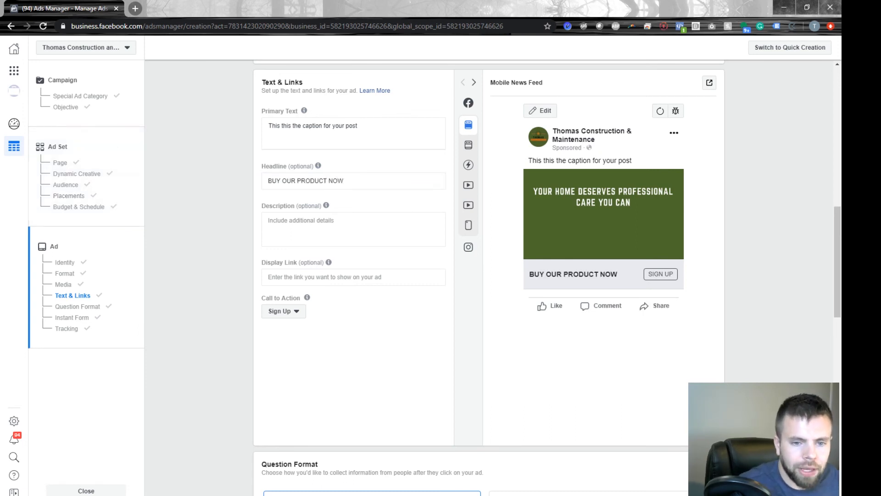
left_click(305, 228)
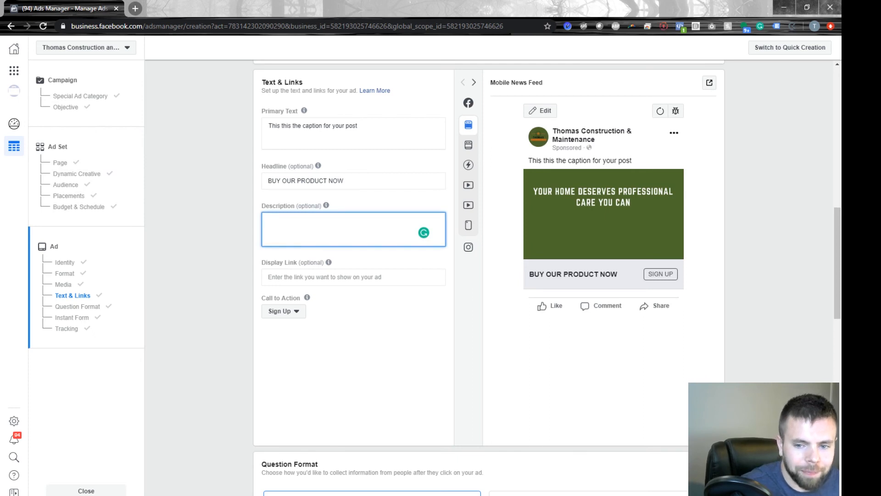
mouse_move(326, 205)
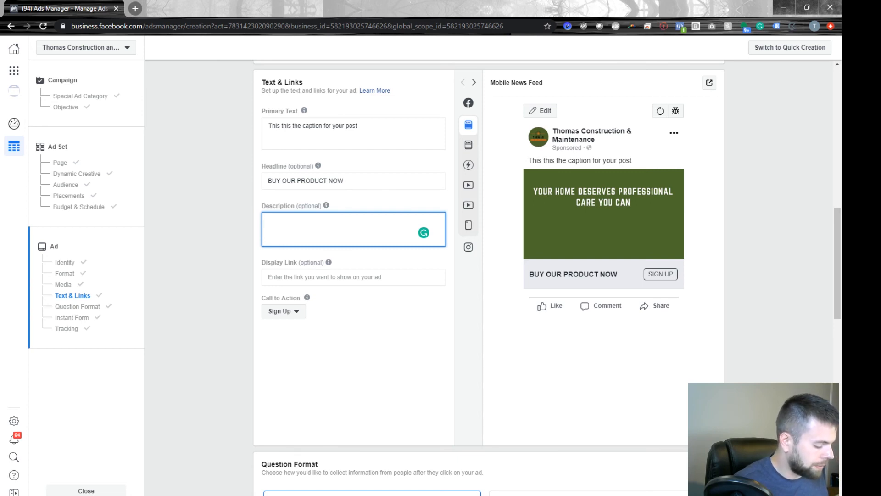
type("wE ARE LOCA")
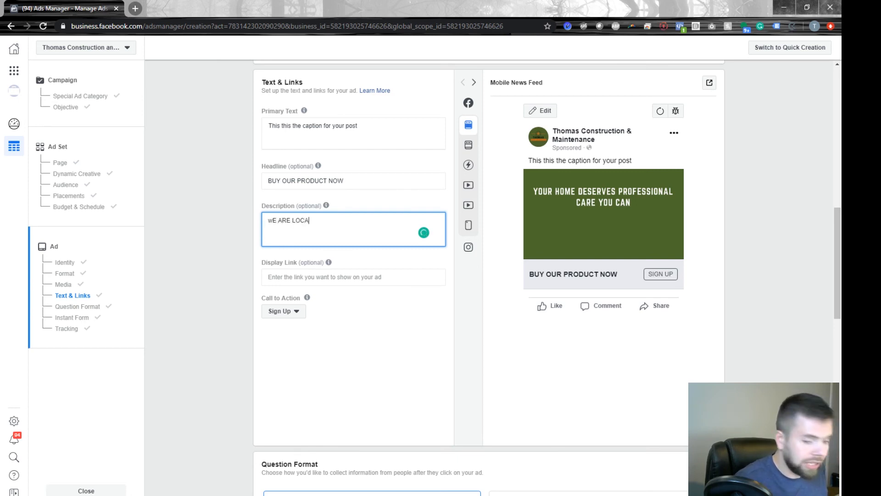
type("L")
key("BackSpace")
key("BackSpace")
key("BackSpace")
key("BackSpace")
key("BackSpace")
key("BackSpace")
key("BackSpace")
key("BackSpace")
key("BackSpace")
key("BackSpace")
key("BackSpace")
key("BackSpace")
key("Tab")
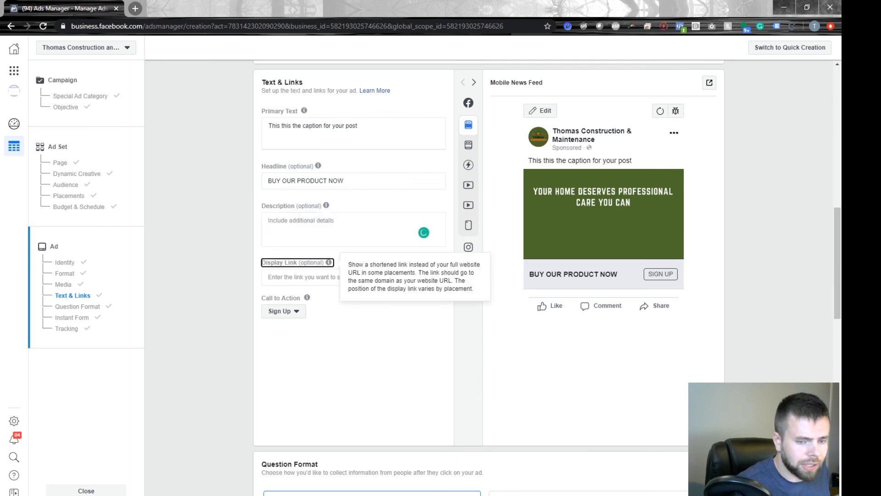
scroll(395, 251, "down", 8)
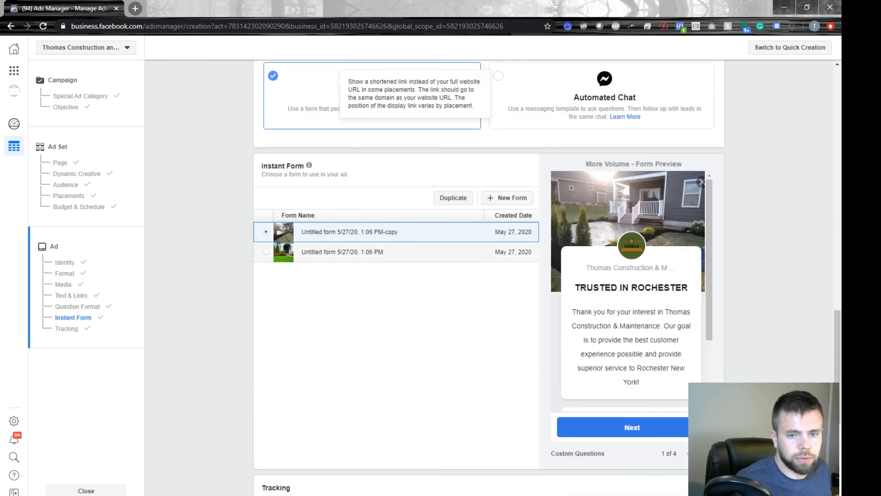
scroll(395, 251, "up", 5)
scroll(395, 251, "up", 3)
left_click(353, 190)
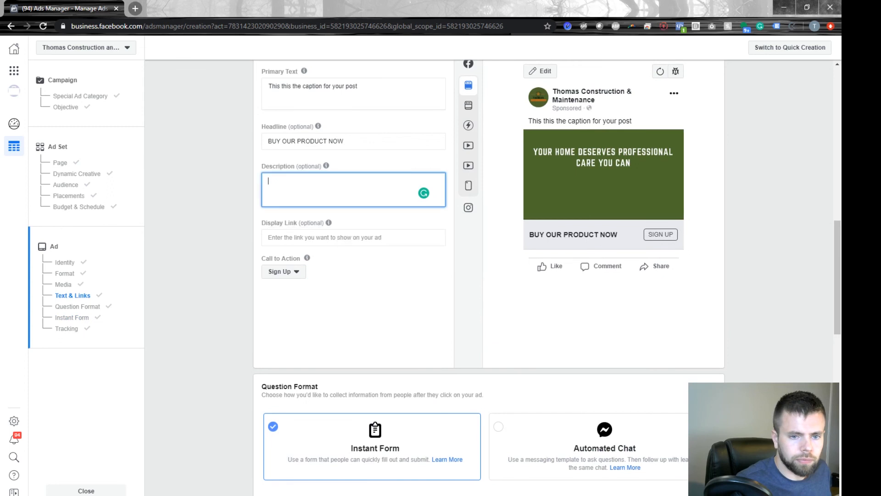
type("Get an")
key("BackSpace")
key("BackSpace")
key("BackSpace")
key("BackSpace")
key("BackSpace")
key("BackSpace")
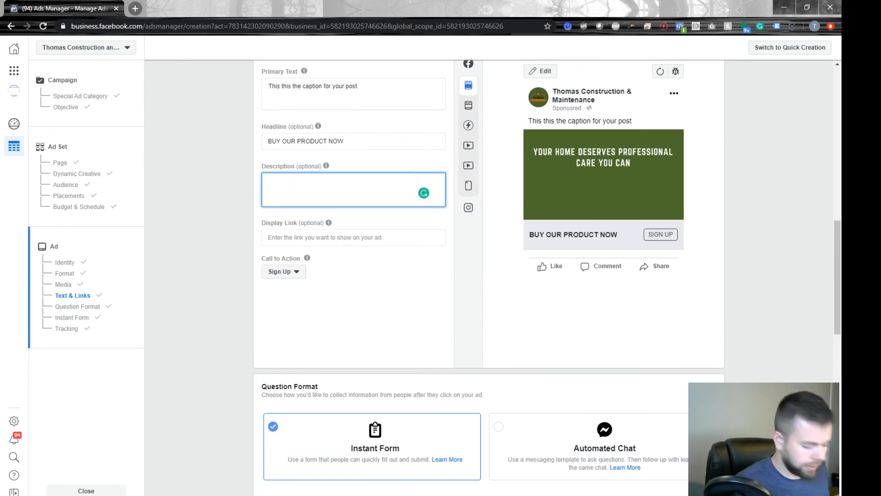
Step: Enter a "We are located at" line with the business's street address as the ad's description
type("We are")
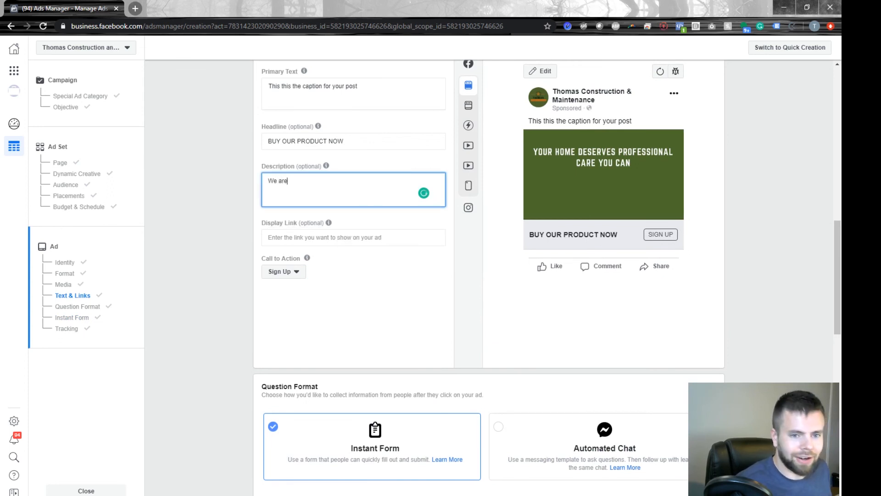
type(" lpca")
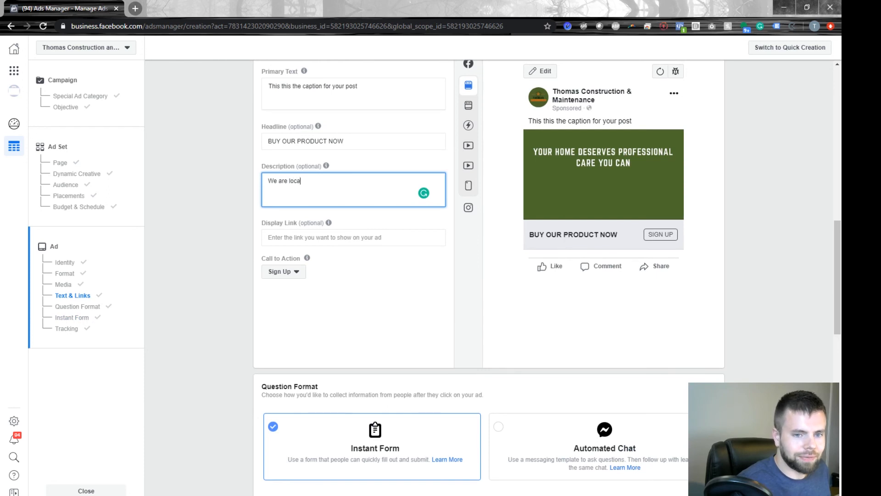
type("ted at")
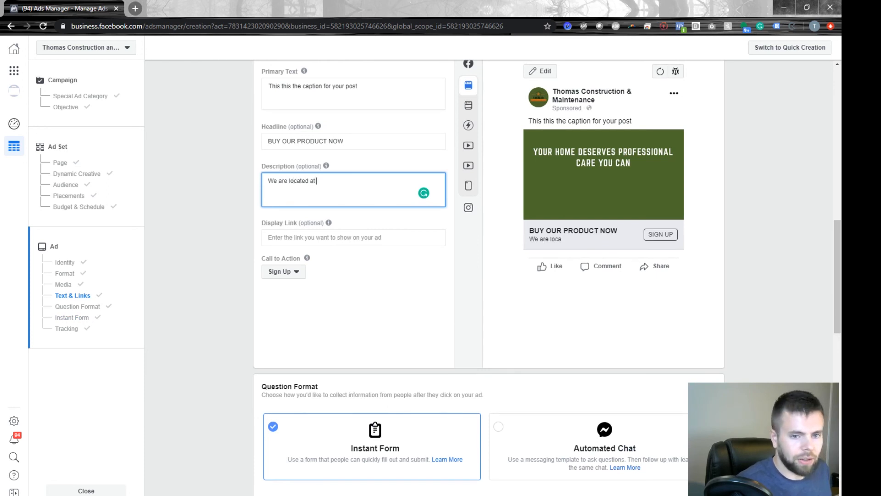
type(" 123 streey")
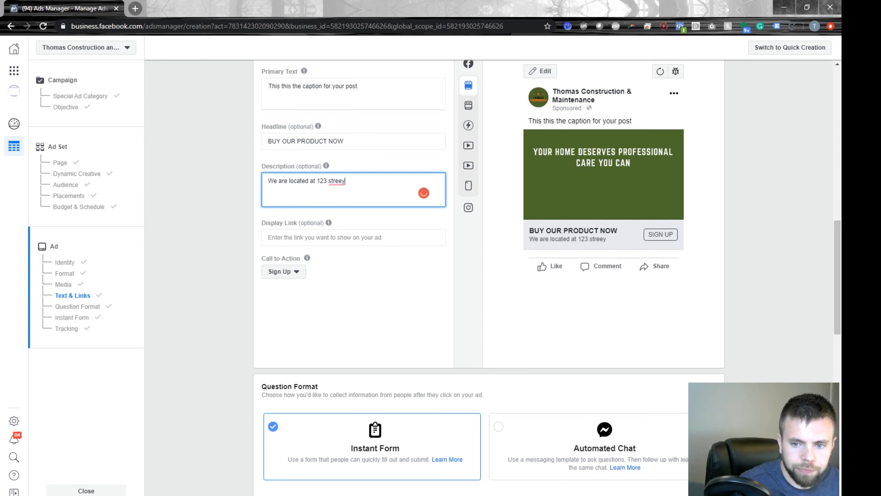
Step: Set the ad's display link to "BRUMMBLE.COM" in capitals
left_click(342, 214)
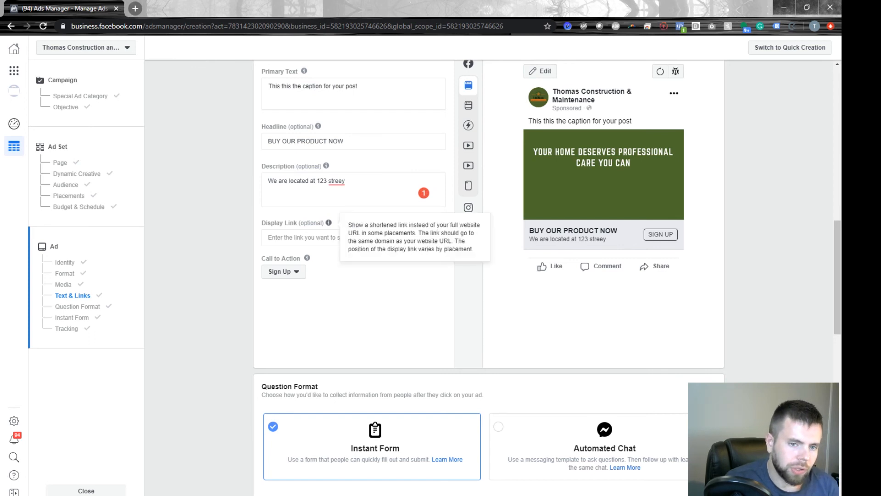
left_click(329, 237)
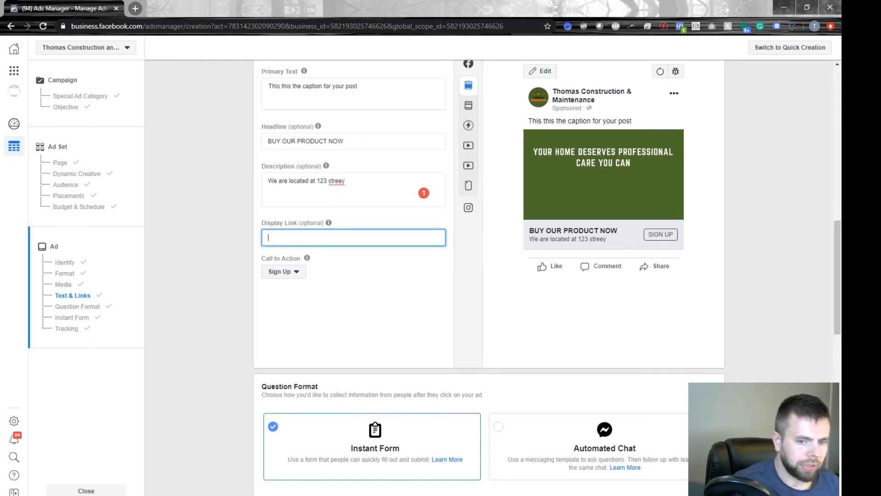
type("b")
key("BackSpace")
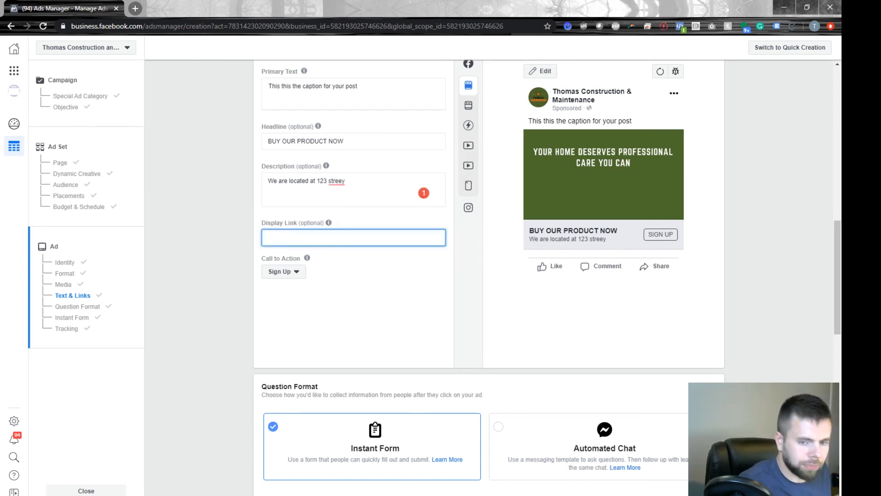
type("https")
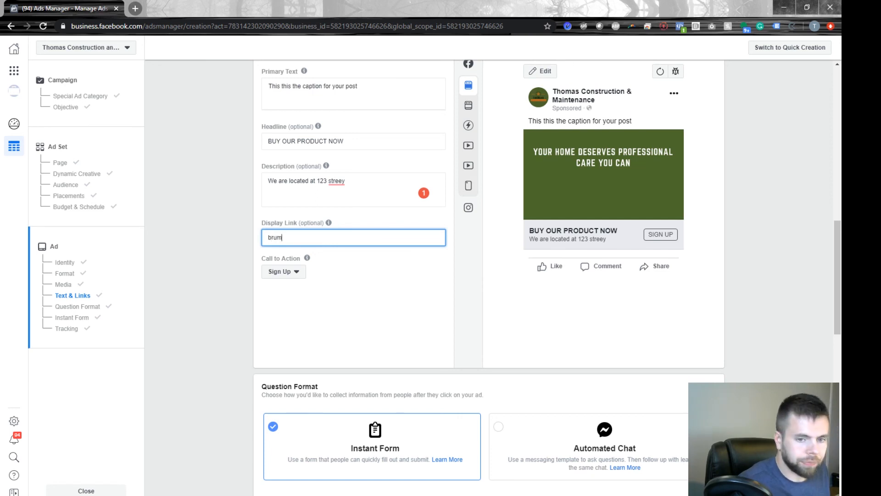
key("BackSpace")
key("BackSpace")
key("BackSpace")
key("BackSpace")
key("BackSpace")
type("B")
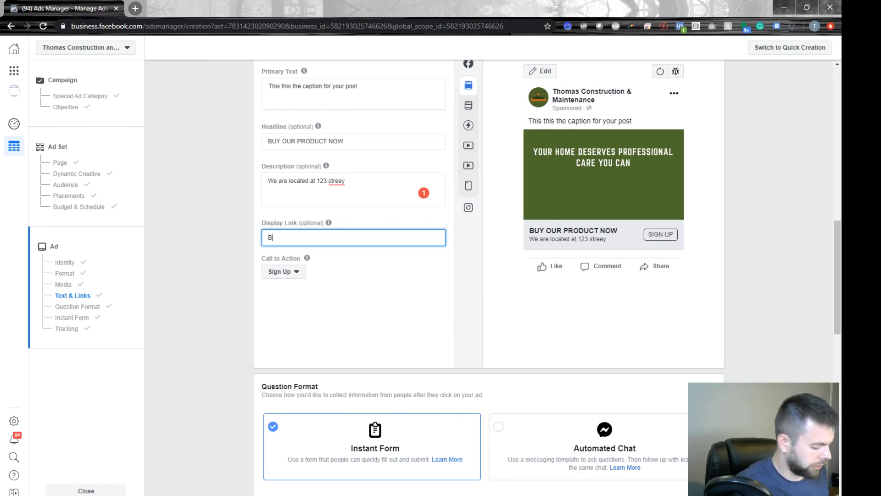
type("RUMMBLE.COM")
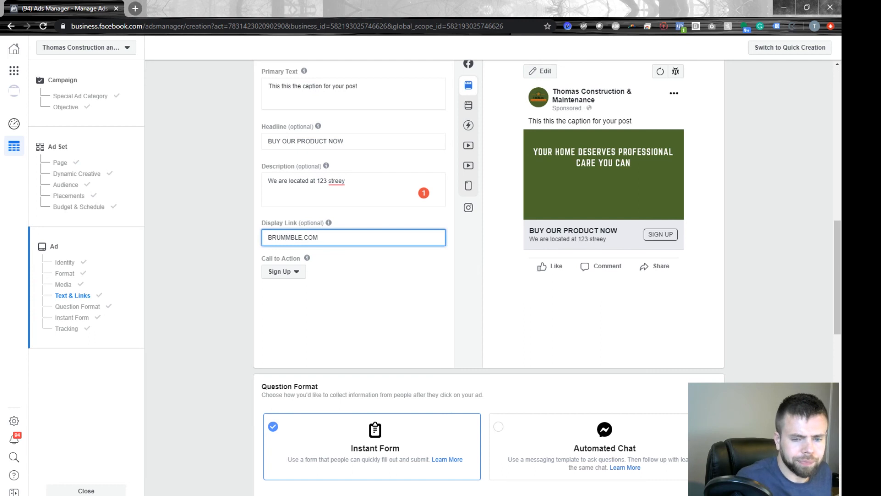
key("Tab")
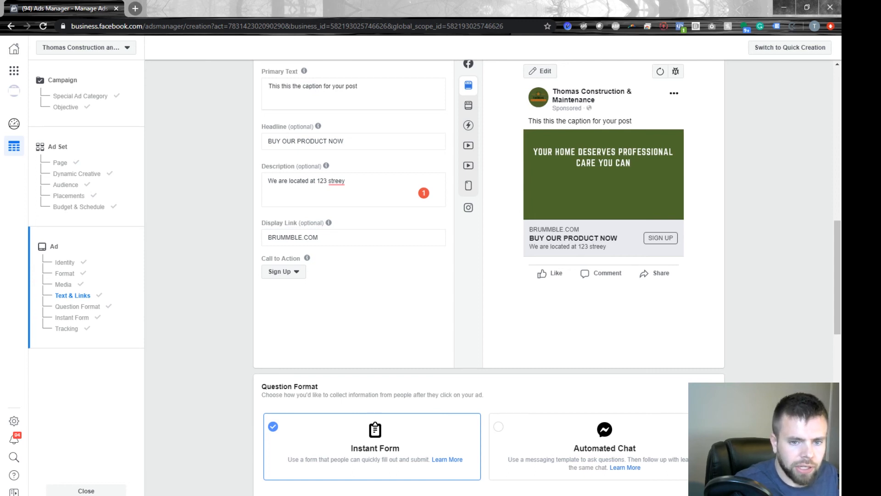
Step: Extend the ad's description with a long run of the letter E, filling several lines
left_click(346, 181)
type("EEEEEE")
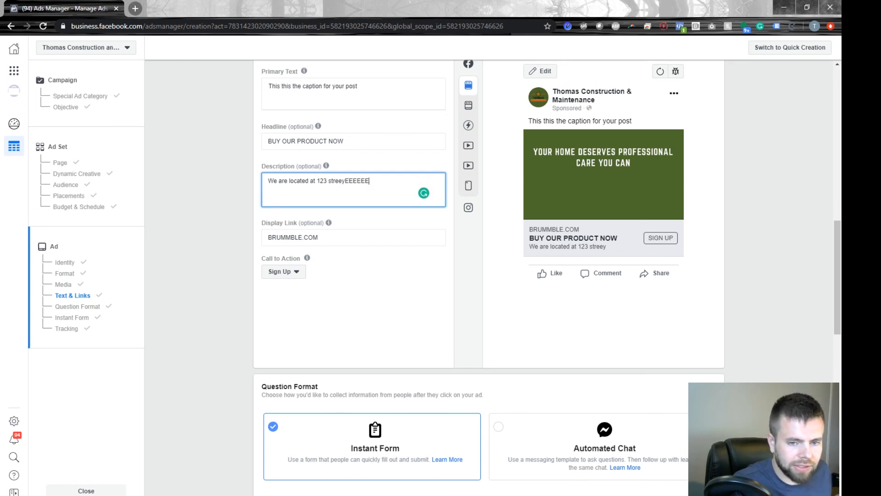
type("EEEEEEEEEEEEEEEEEEEEEEEEEEEEEEEEEEEEEEEEEEEEEEEEEEEEEEEE")
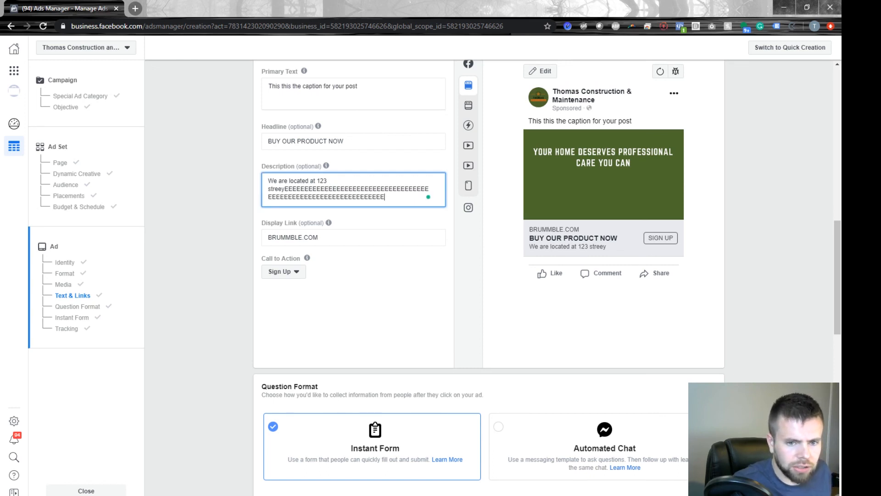
left_click(353, 316)
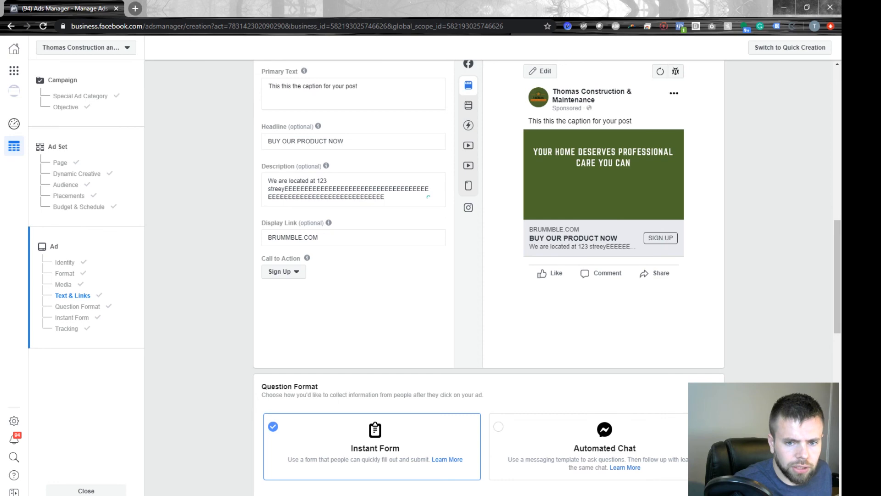
Step: Lengthen the ad's headline by adding a long run of the letter D after "BUY OUR PRODUCT NOW"
left_click_drag(402, 189, 326, 166)
left_click(358, 141)
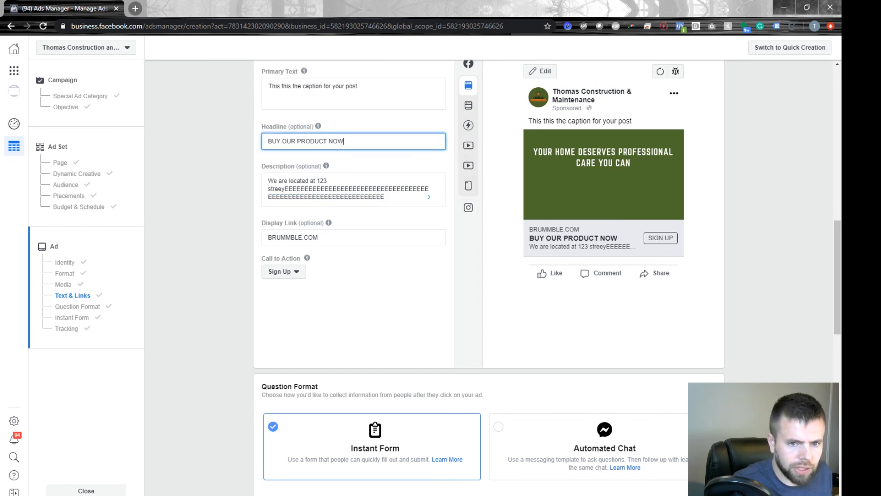
type("DDDDDDDDDDDDDDDDDDDDDDDDDDDDDDDDDDDDDD")
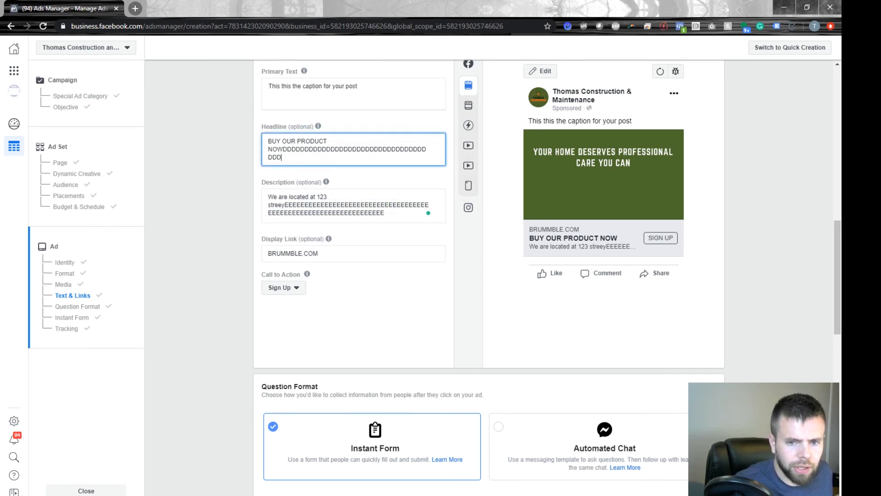
left_click(353, 321)
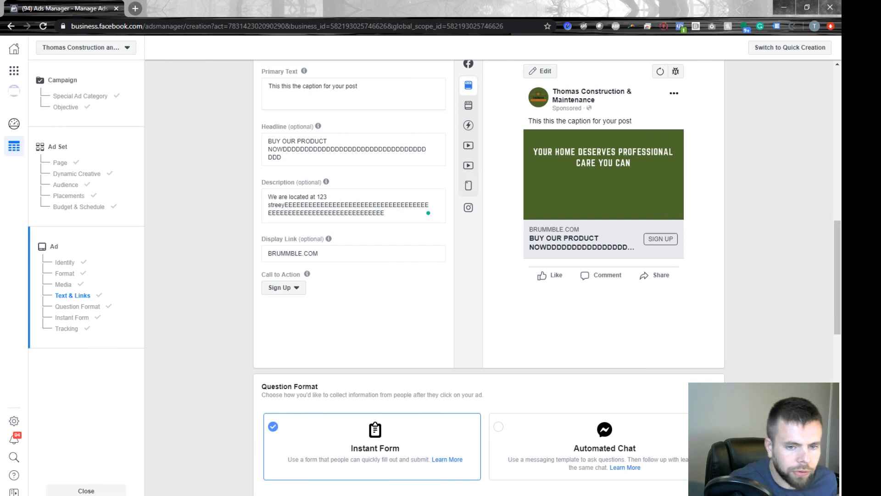
Step: Clear all text from the ad's description
triple_click(349, 208)
key("BackSpace")
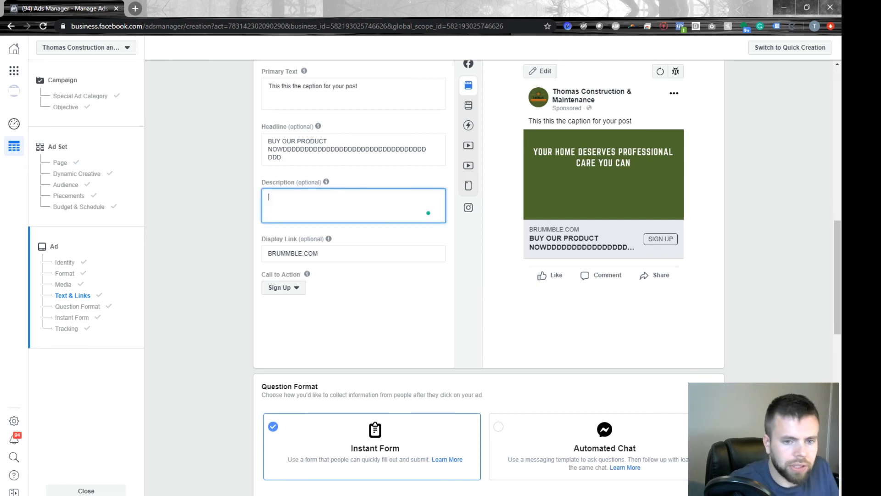
left_click(353, 331)
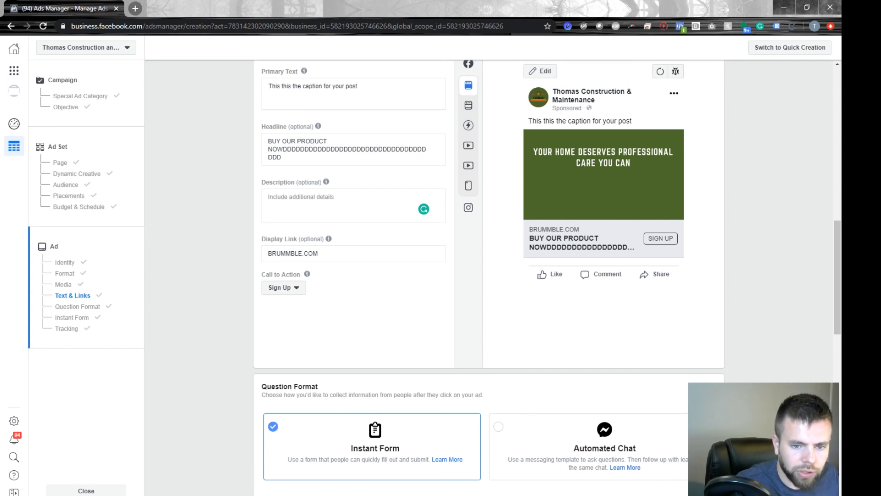
Step: Review the available call-to-action options for the ad, keeping Sign Up selected
left_click(284, 287)
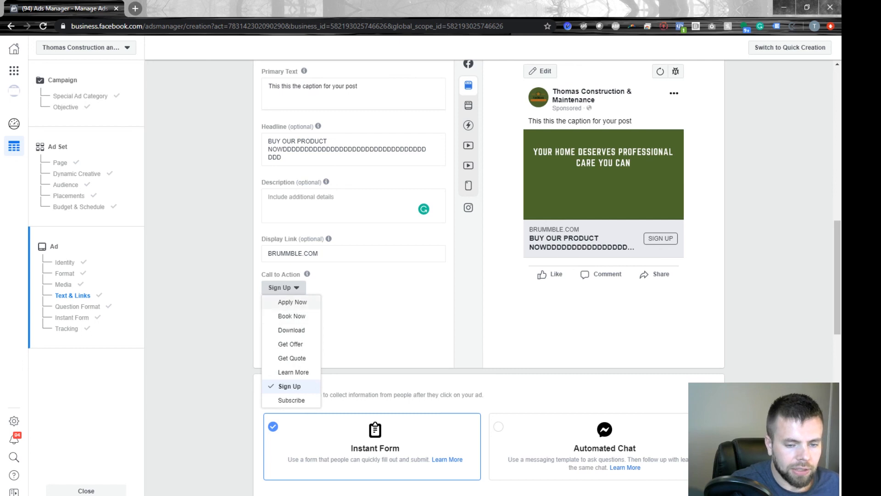
left_click(364, 337)
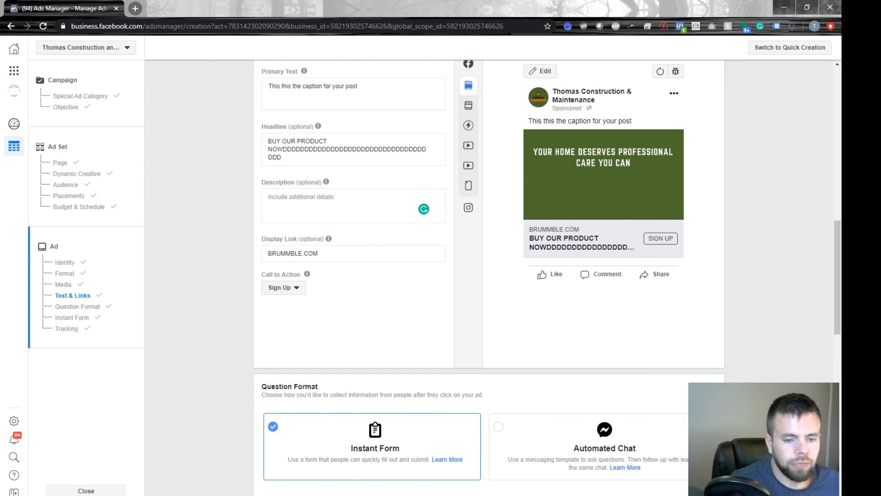
Step: Review every page of the selected instant form's preview, from the intro and custom question through to the thank-you screen
scroll(489, 275, "down", 3)
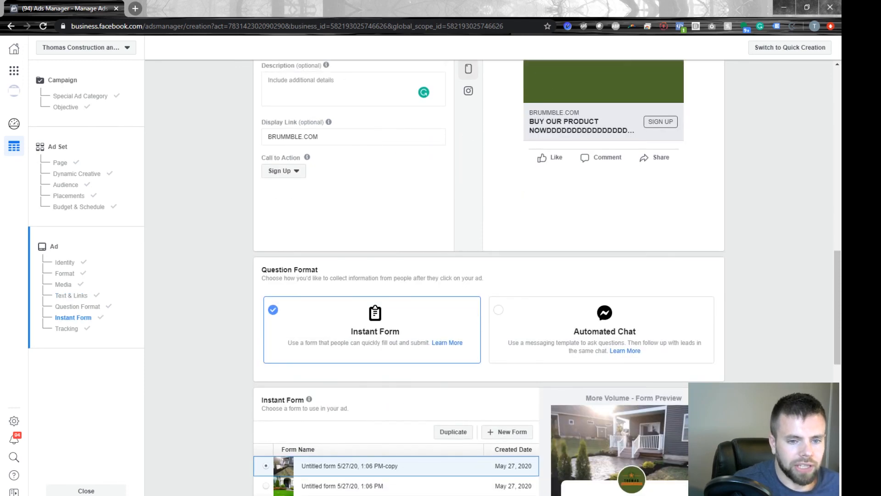
scroll(488, 275, "down", 3)
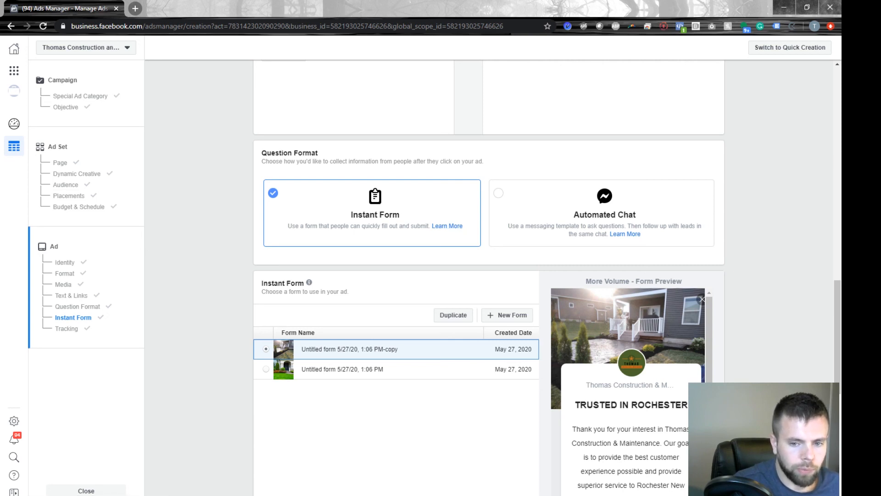
scroll(488, 275, "down", 3)
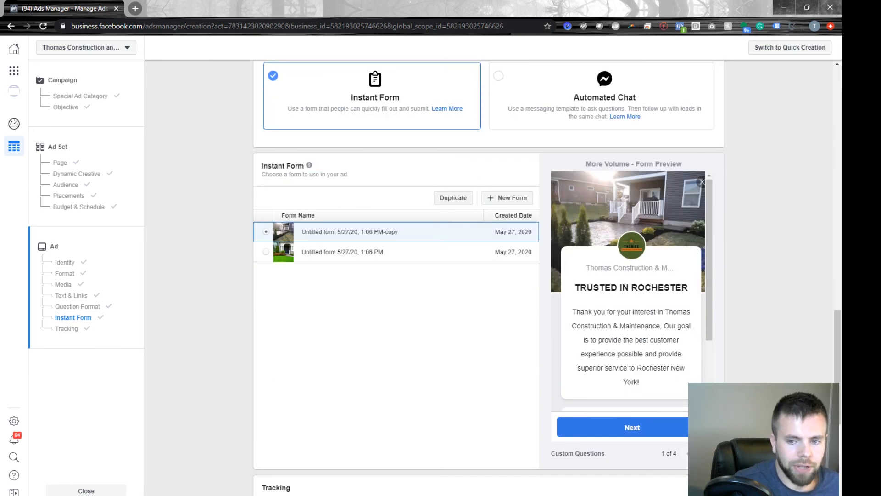
left_click_drag(708, 257, 709, 320)
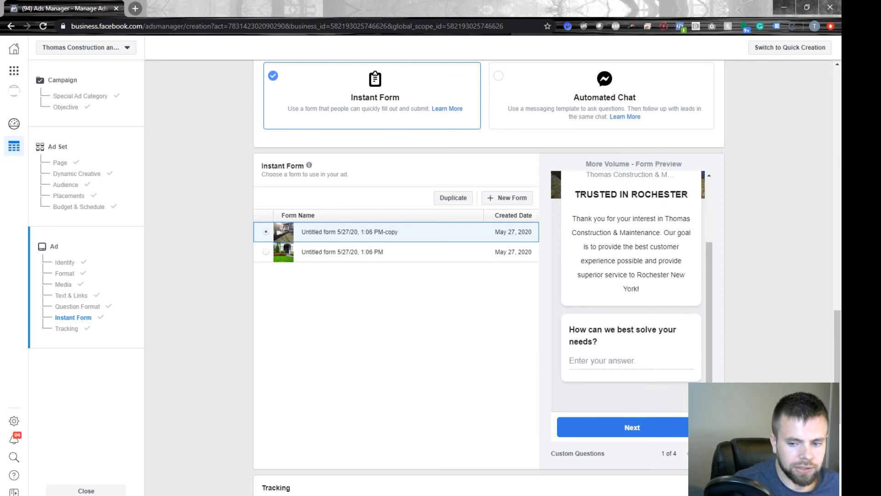
left_click(704, 453)
left_click_drag(709, 294, 708, 355)
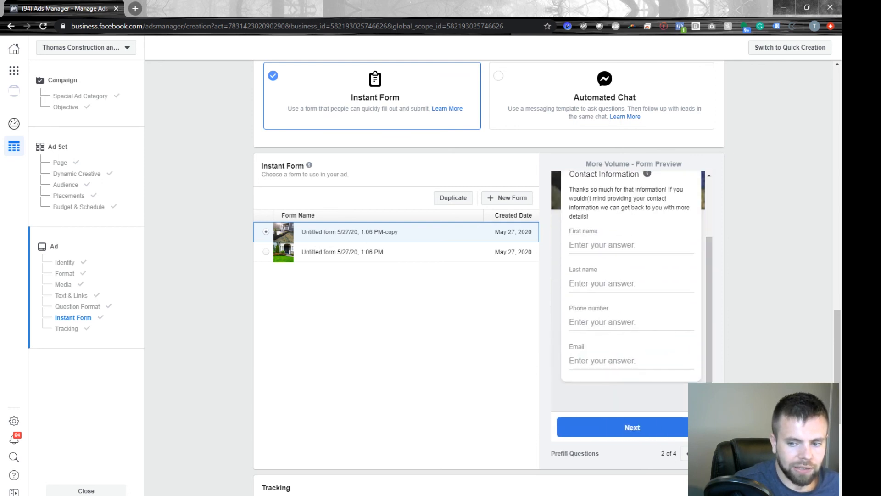
left_click(705, 453)
left_click(705, 453)
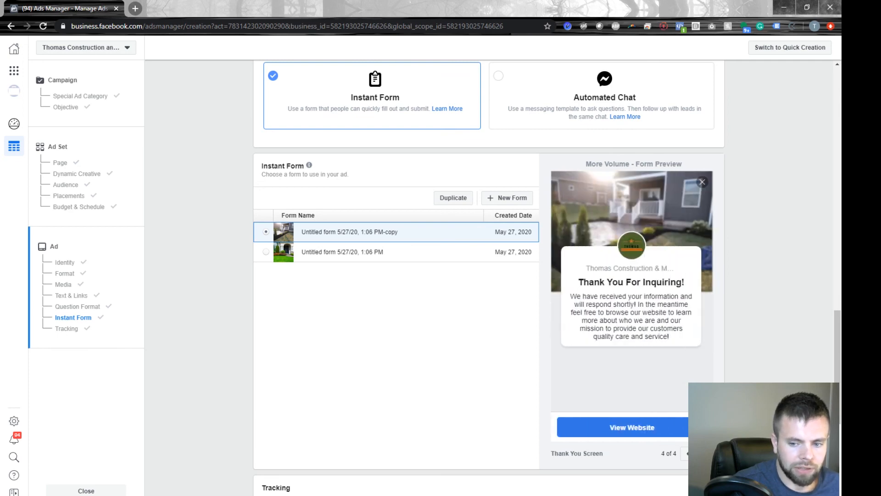
Step: Switch the question format to Automated Chat to view its message template, and restore Instant Form
scroll(489, 276, "up", 3)
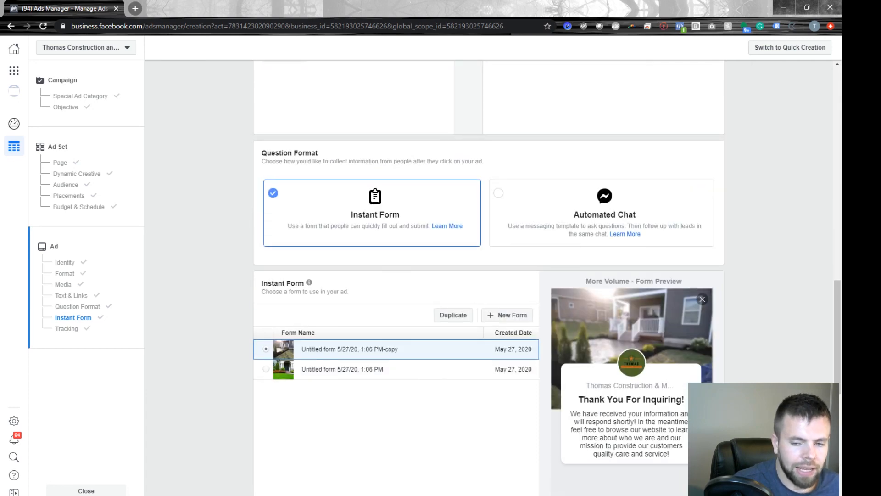
left_click(601, 213)
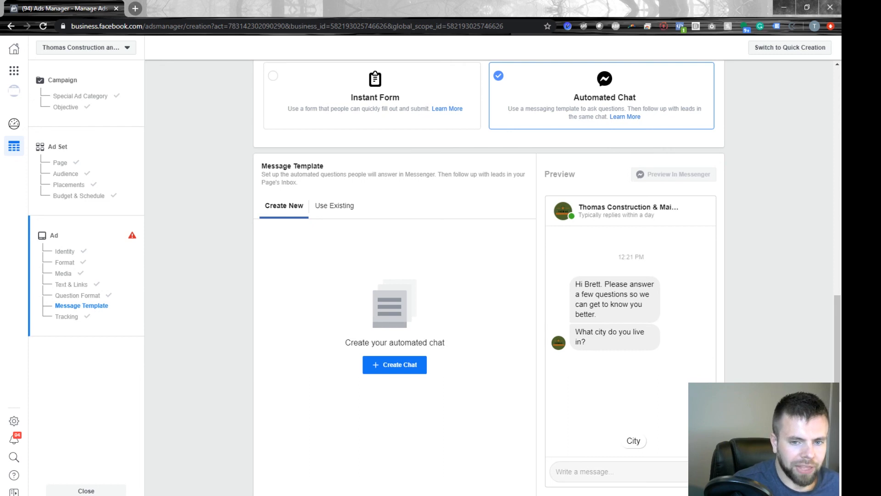
scroll(489, 275, "up", 3)
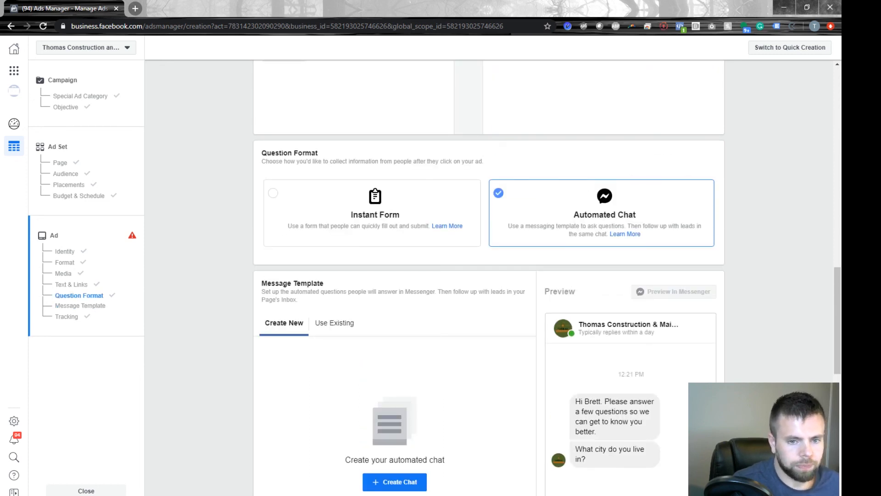
left_click(372, 213)
scroll(489, 275, "down", 3)
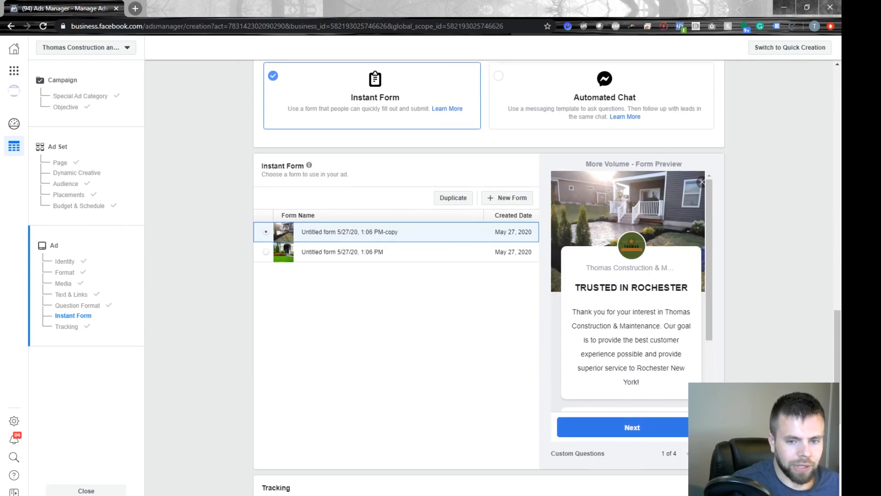
Step: Examine the instant form preview's introduction and its custom question "How can we best solve your needs?" with the answer field
mouse_move(709, 257)
left_mouse_down()
mouse_move(709, 317)
mouse_move(708, 256)
left_mouse_up()
scroll(489, 275, "up", 3)
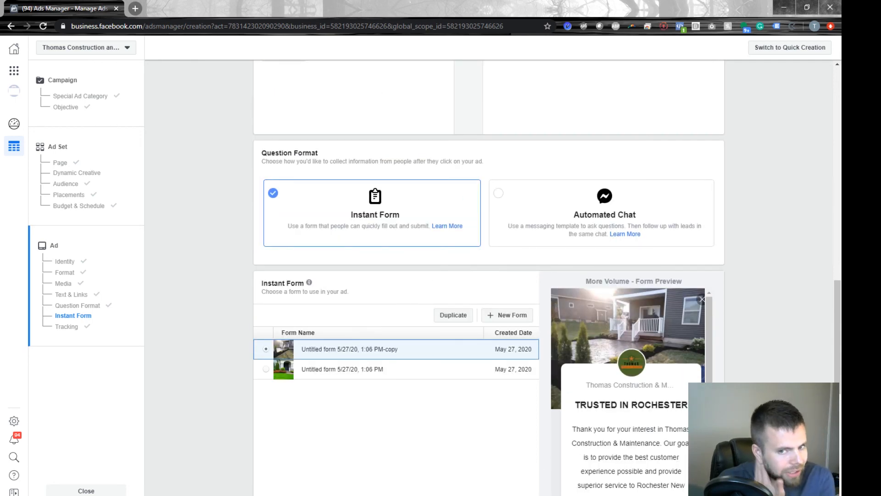
scroll(489, 275, "up", 6)
scroll(489, 275, "down", 3)
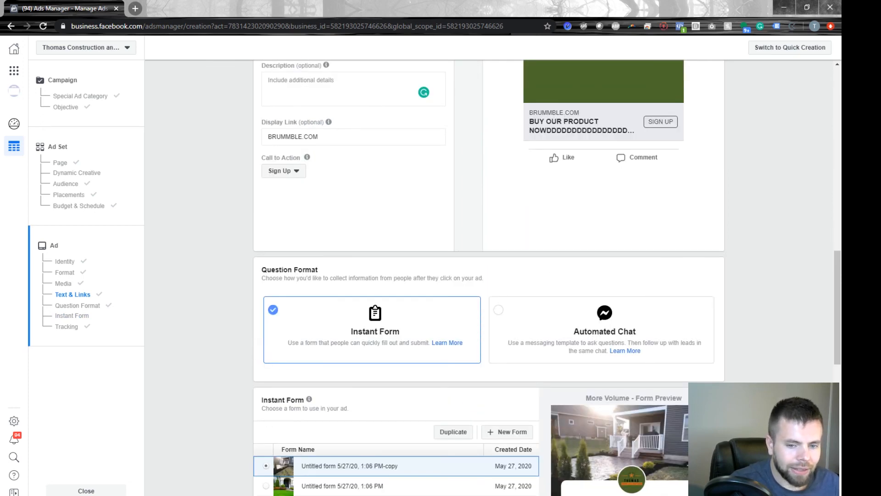
scroll(489, 275, "down", 3)
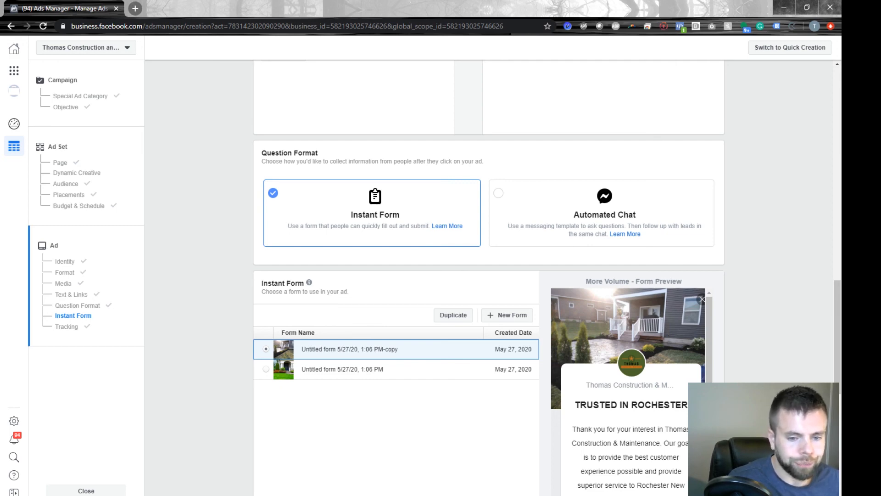
scroll(489, 275, "down", 3)
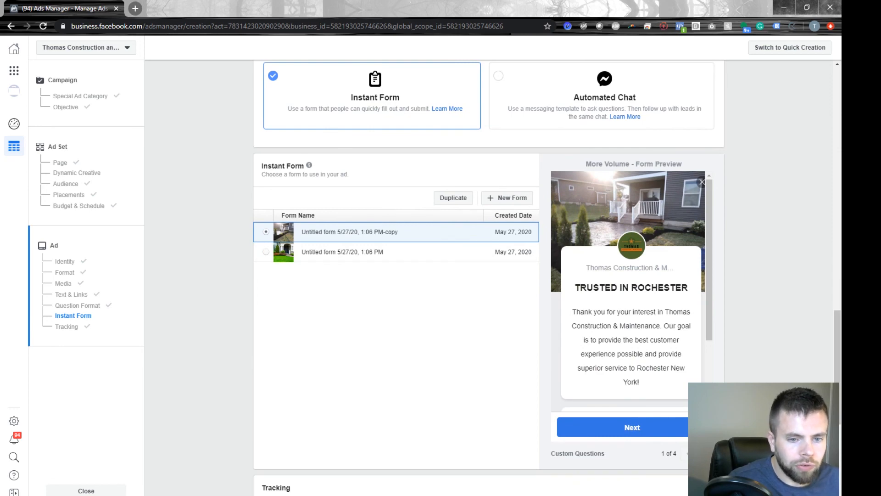
scroll(631, 276, "down", 2)
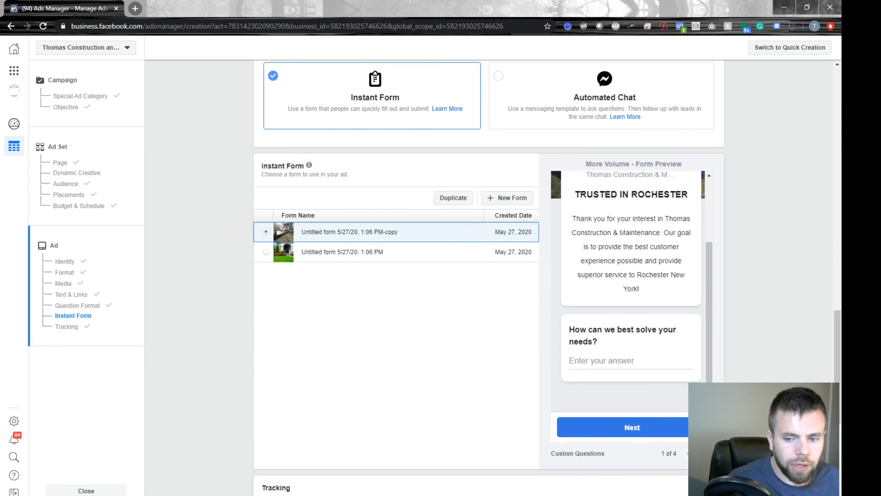
scroll(631, 275, "up", 2)
scroll(630, 275, "down", 2)
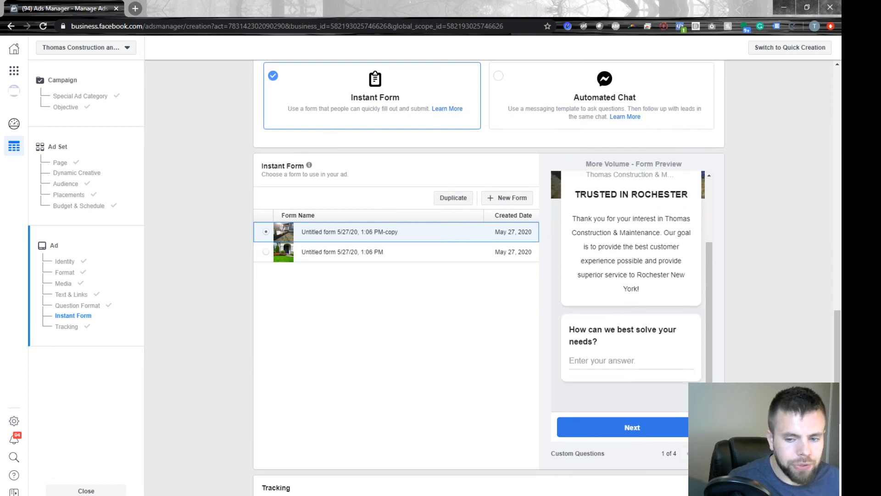
left_click_drag(632, 361, 569, 360)
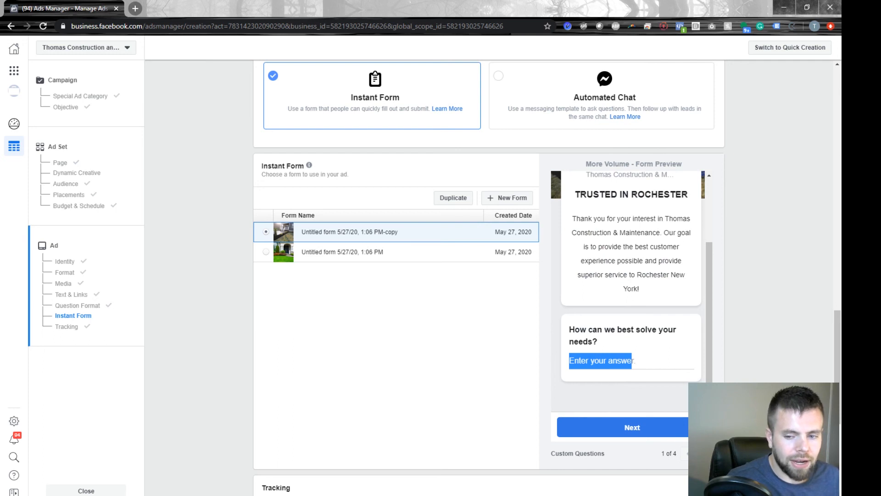
left_click(634, 360)
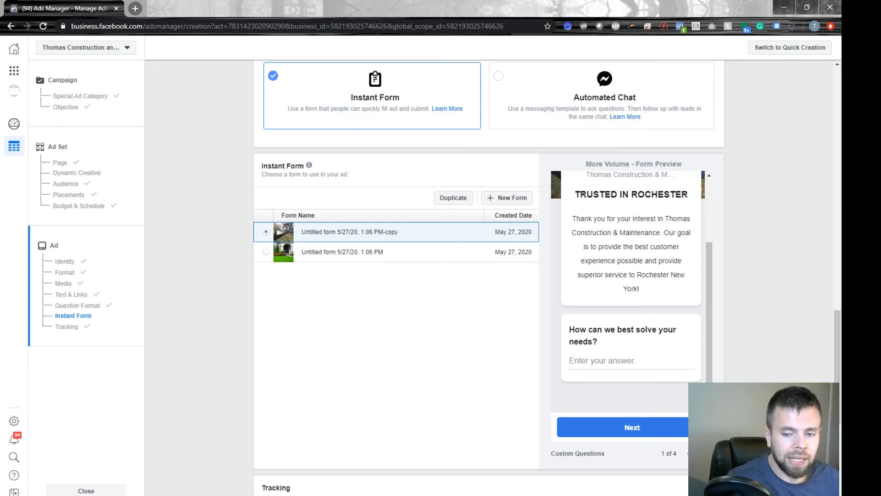
left_click_drag(569, 329, 598, 342)
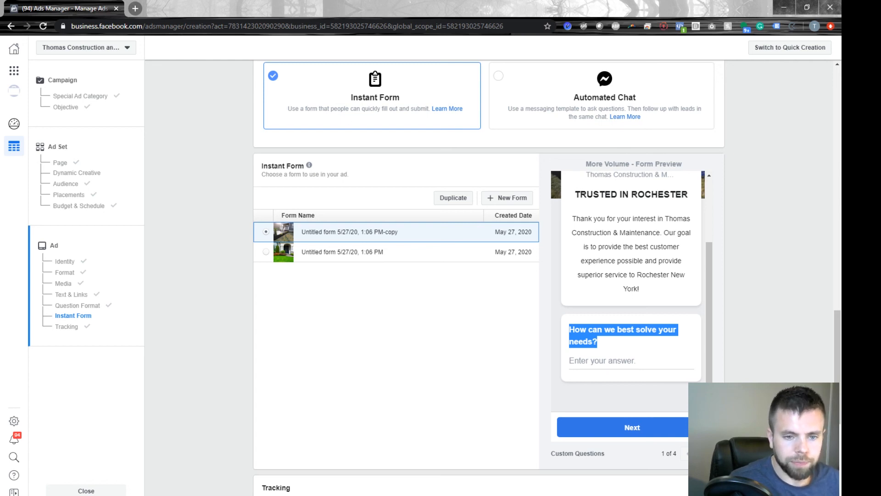
left_click(631, 342)
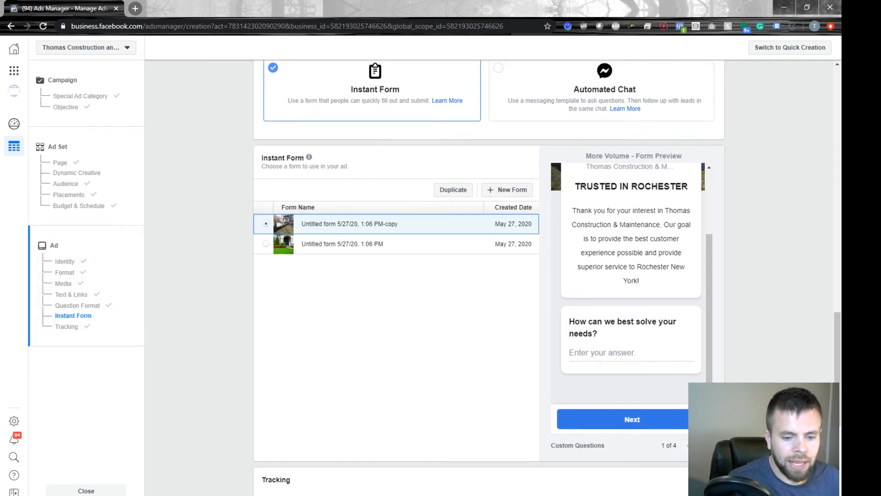
Step: Check the ad's tracking settings, reading the explanations for Conversion Tracking and Facebook Pixel
scroll(489, 275, "down", 6)
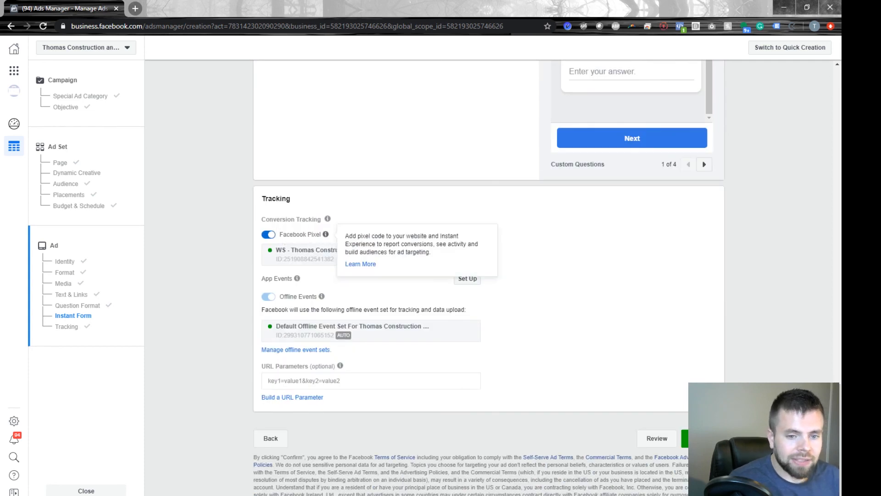
mouse_move(327, 219)
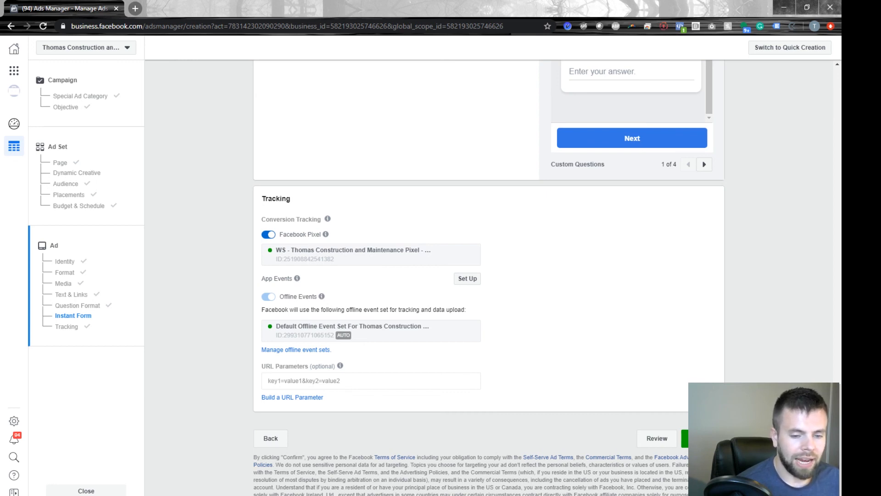
mouse_move(326, 234)
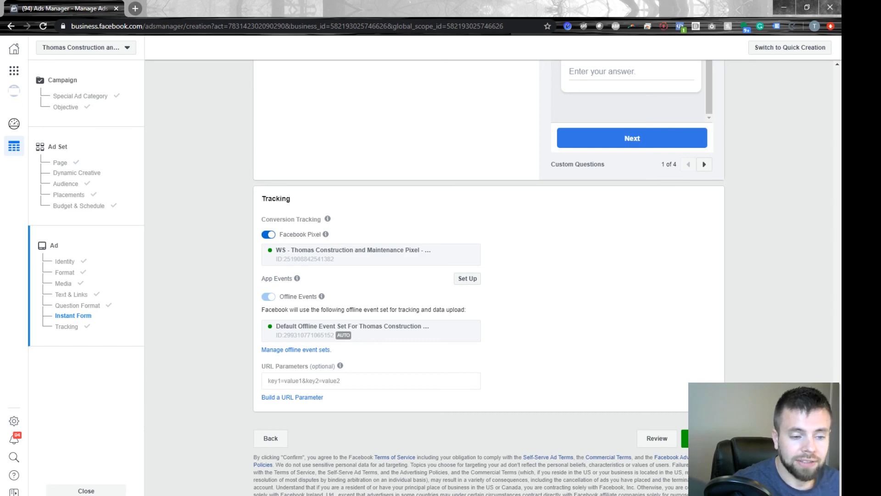
Step: Return to the ad set and review its audience targeting and placement settings
scroll(488, 277, "up", 12)
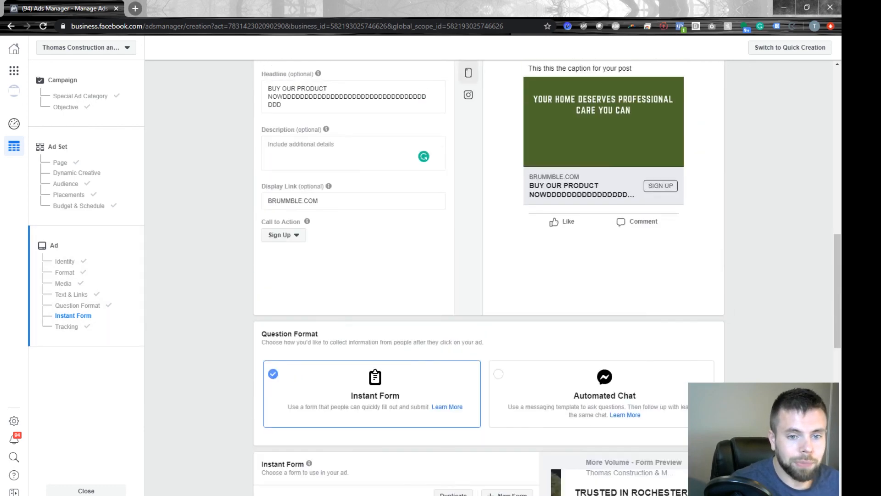
scroll(489, 278, "up", 10)
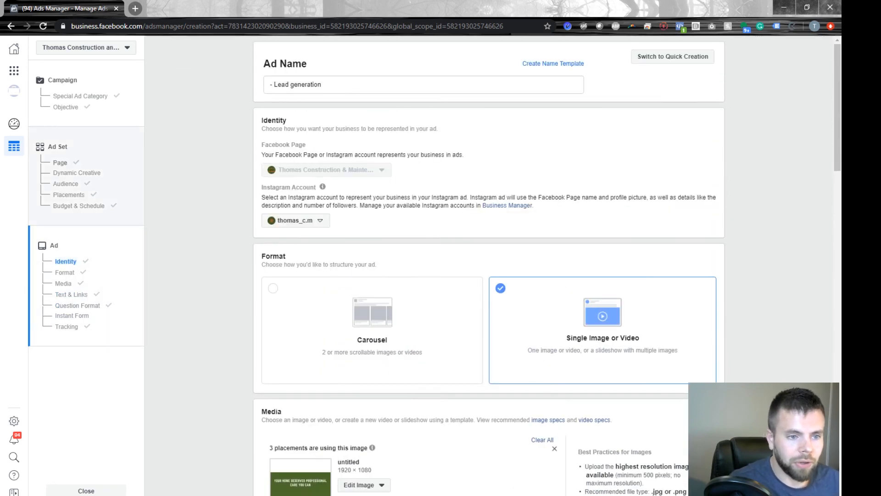
left_click(61, 162)
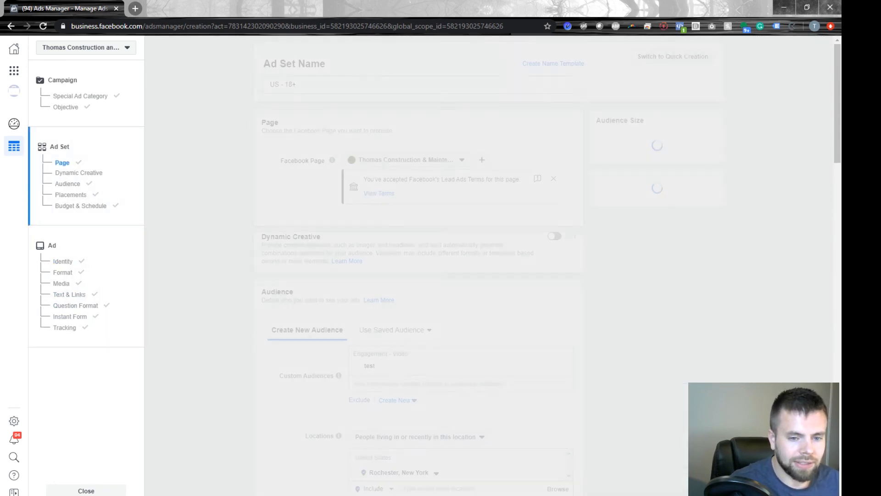
scroll(489, 275, "down", 3)
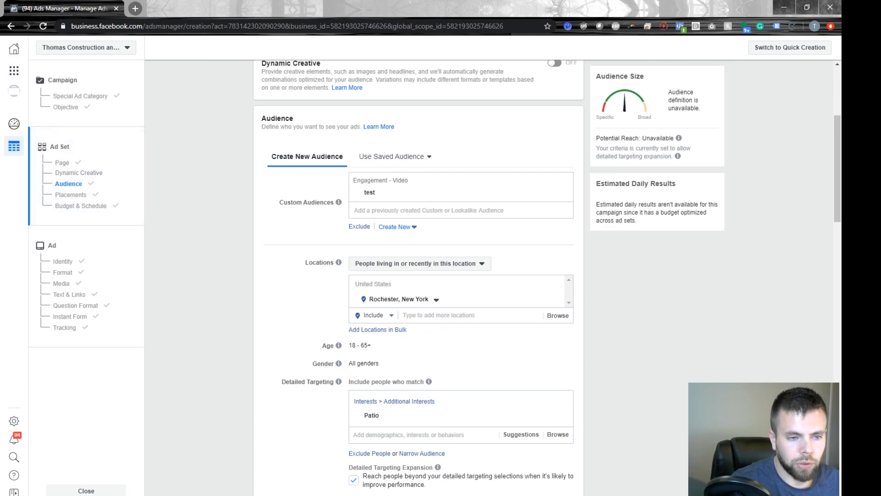
scroll(419, 276, "down", 5)
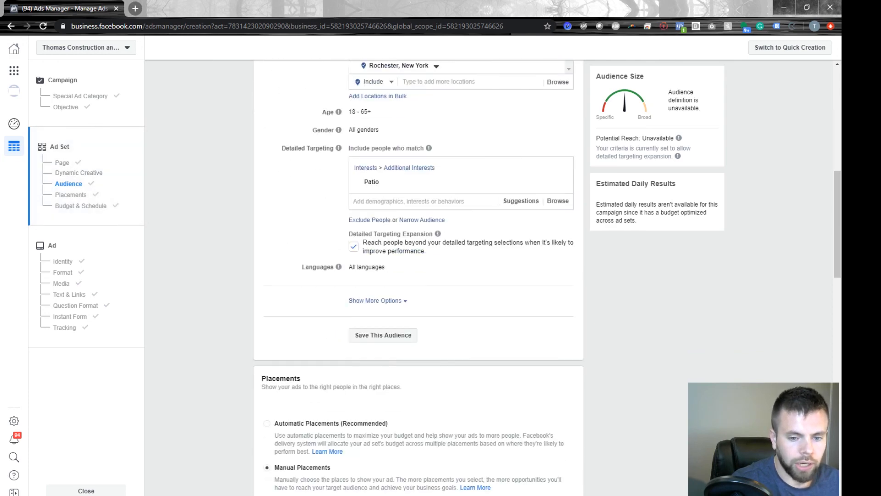
scroll(418, 275, "up", 5)
scroll(418, 275, "down", 2)
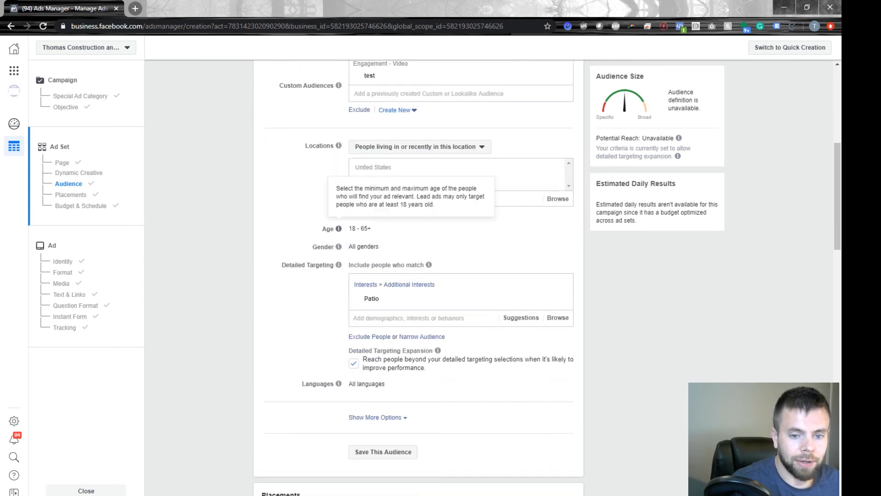
scroll(338, 228, "up", 3)
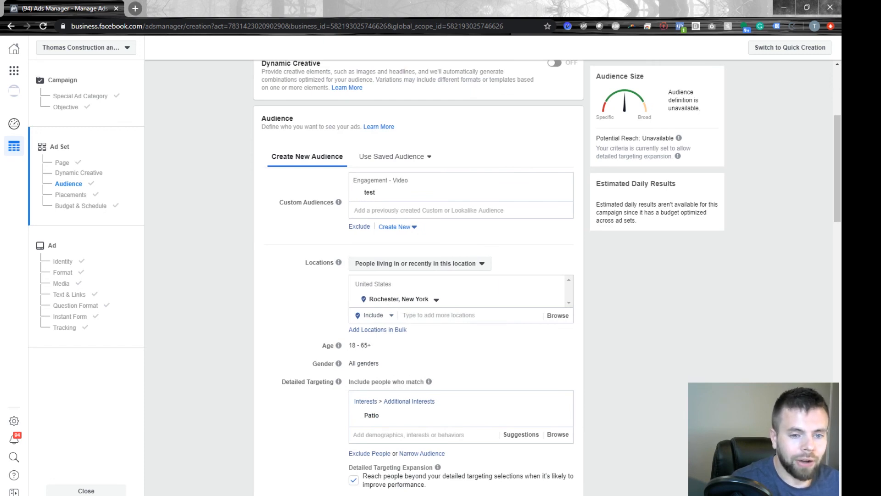
scroll(419, 276, "down", 3)
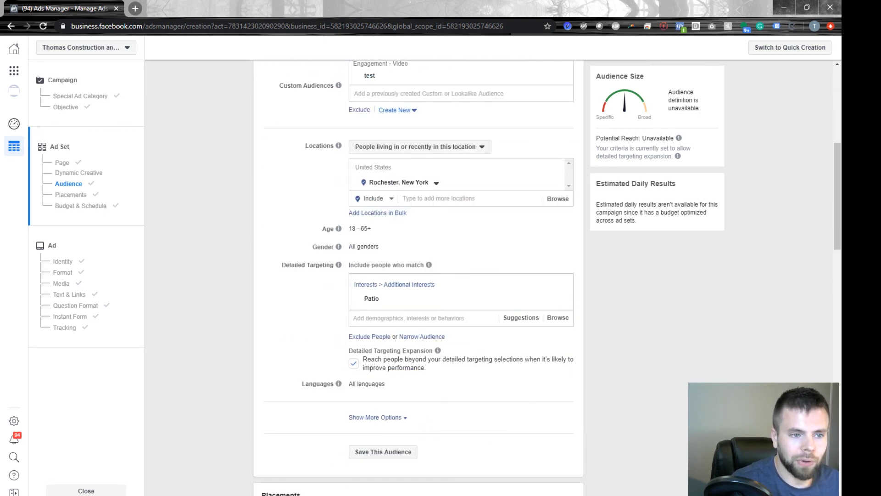
scroll(418, 276, "down", 9)
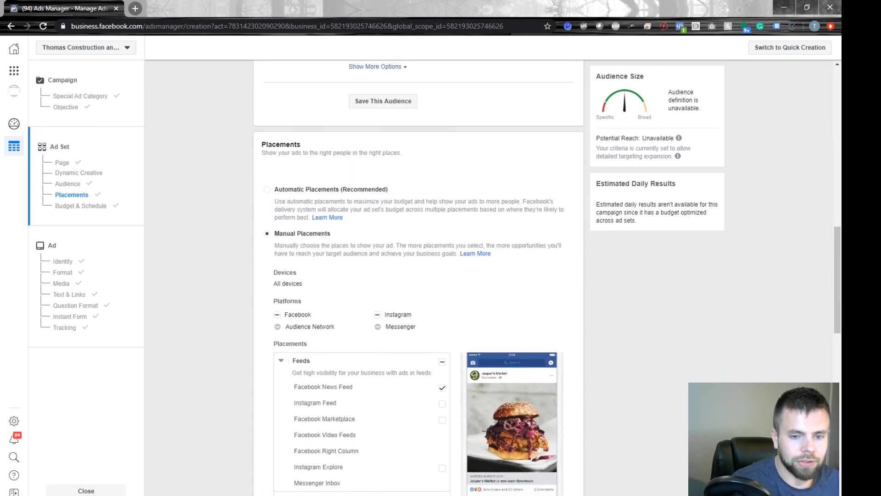